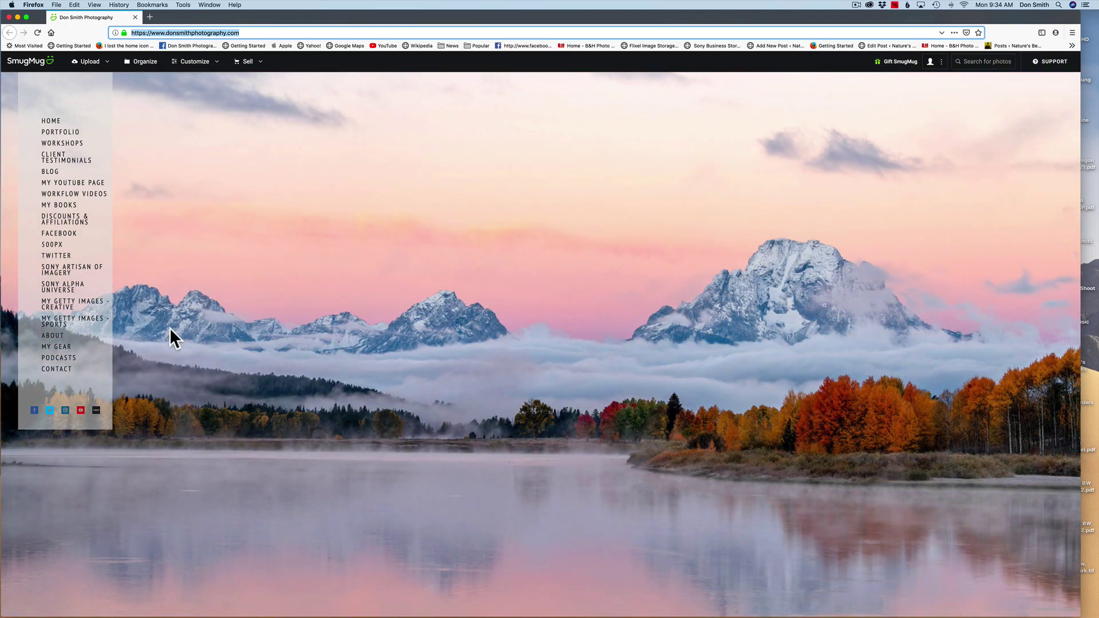
type("www")
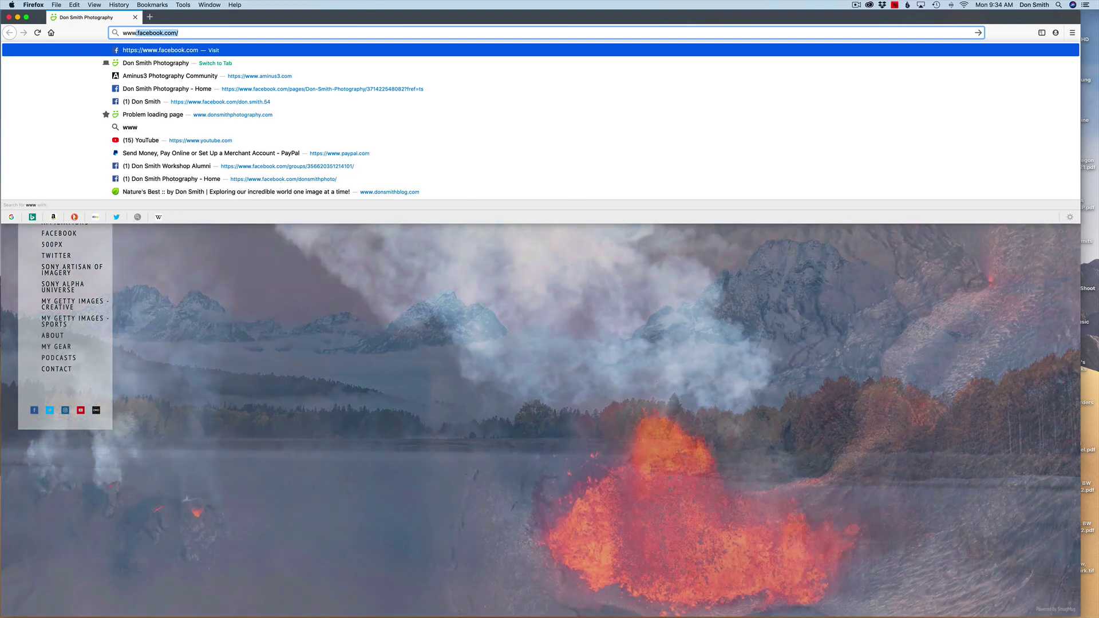
type(".da")
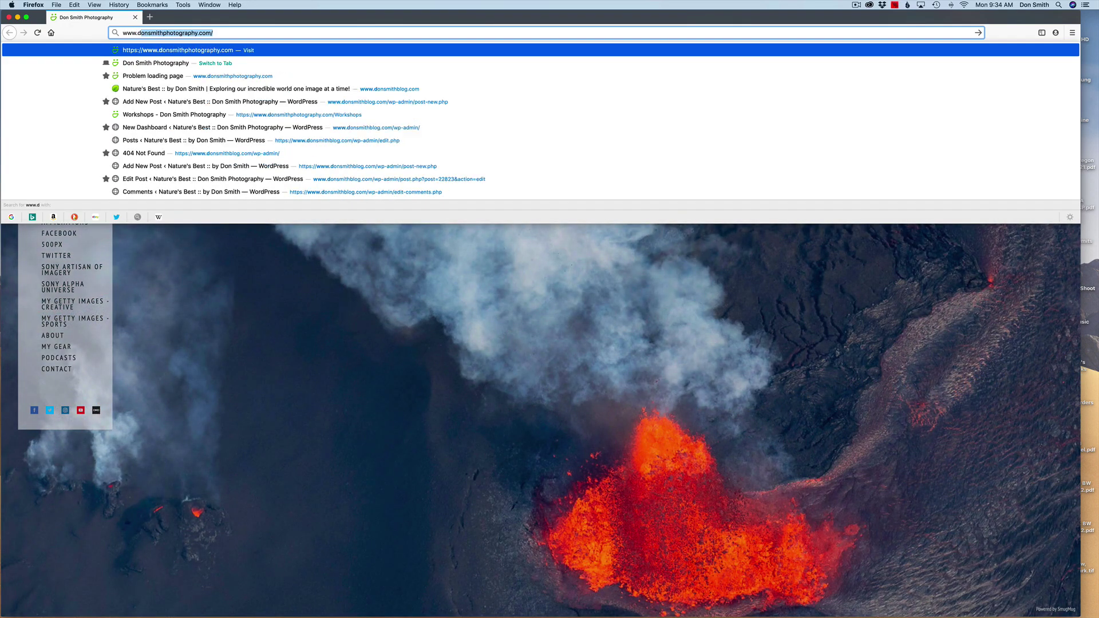
type("font.c")
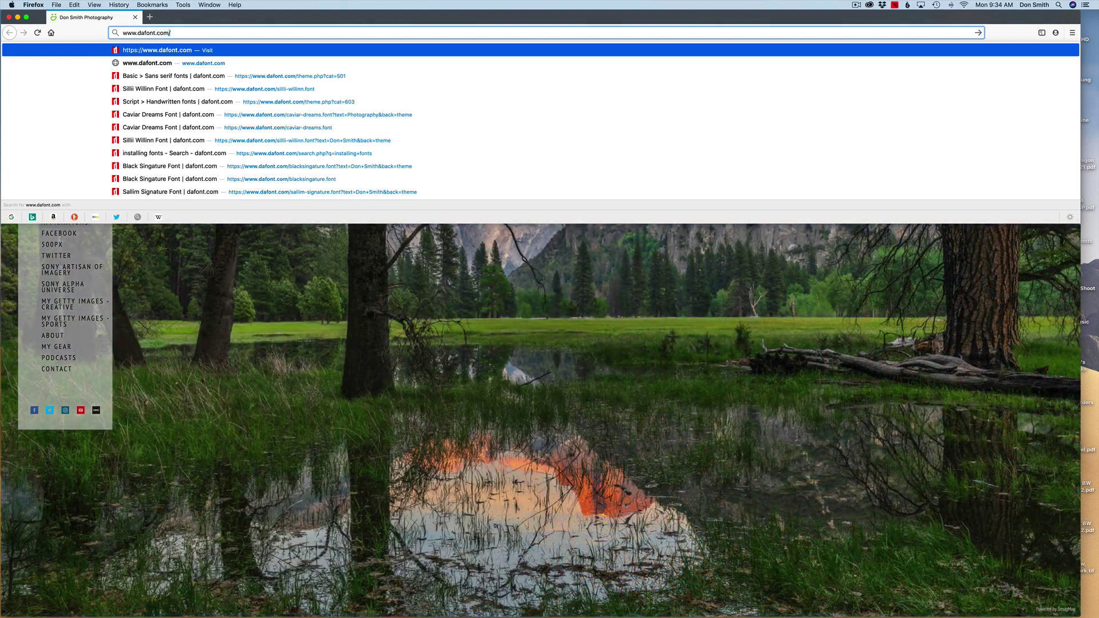
key("Return")
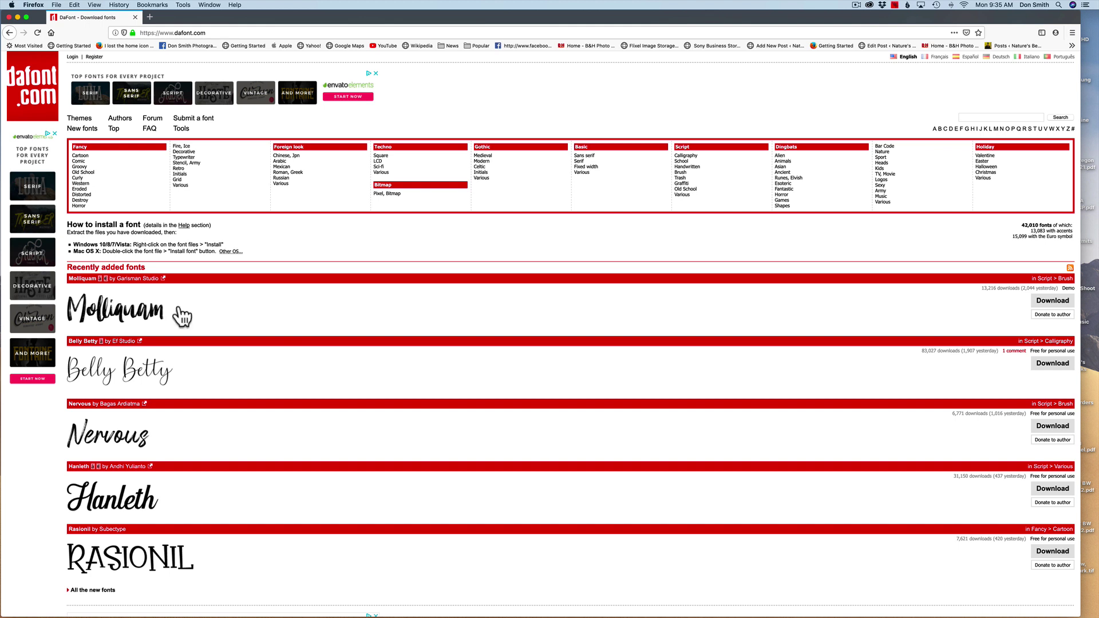
Browse DaFont's Handwritten script category and open the Sillii Willinn font page
left_click(690, 167)
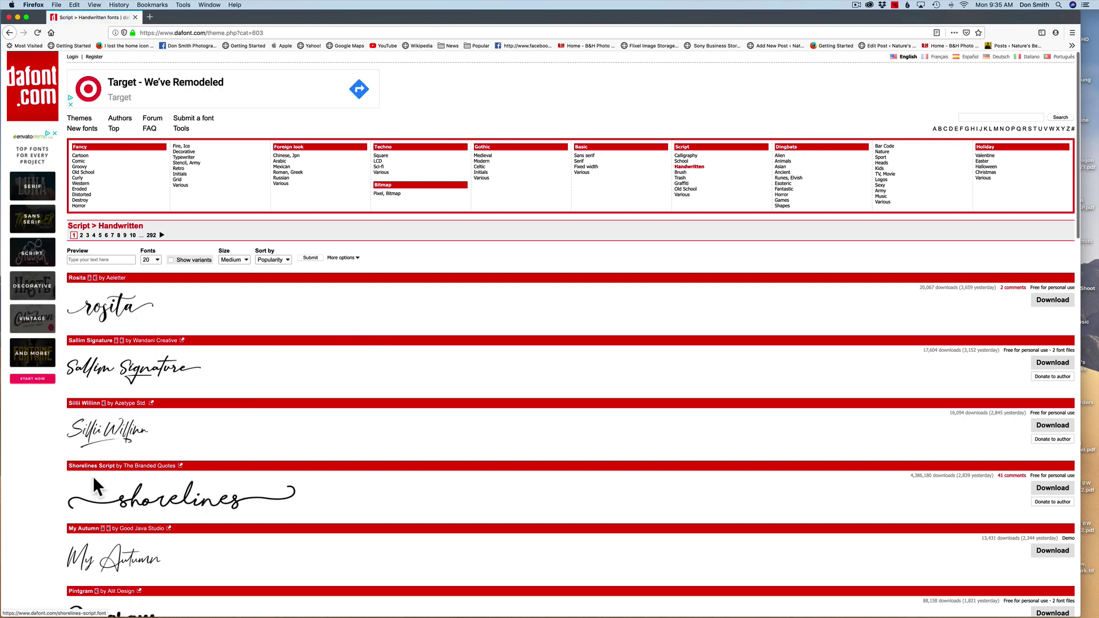
scroll(128, 481, "down", 5)
scroll(130, 483, "down", 15)
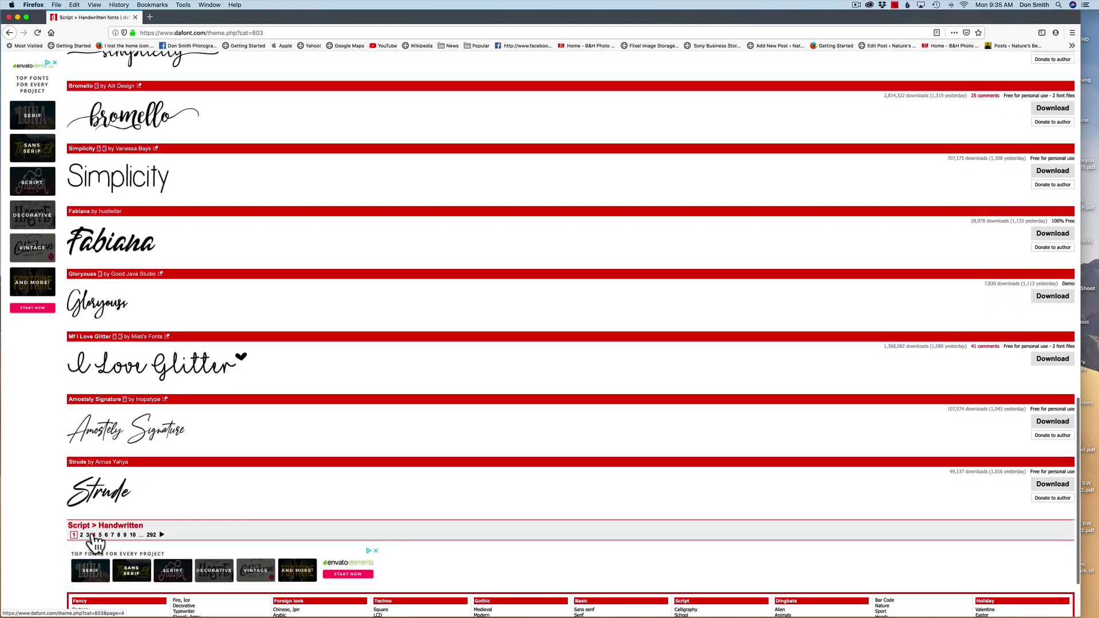
scroll(201, 330, "up", 10)
scroll(205, 340, "up", 8)
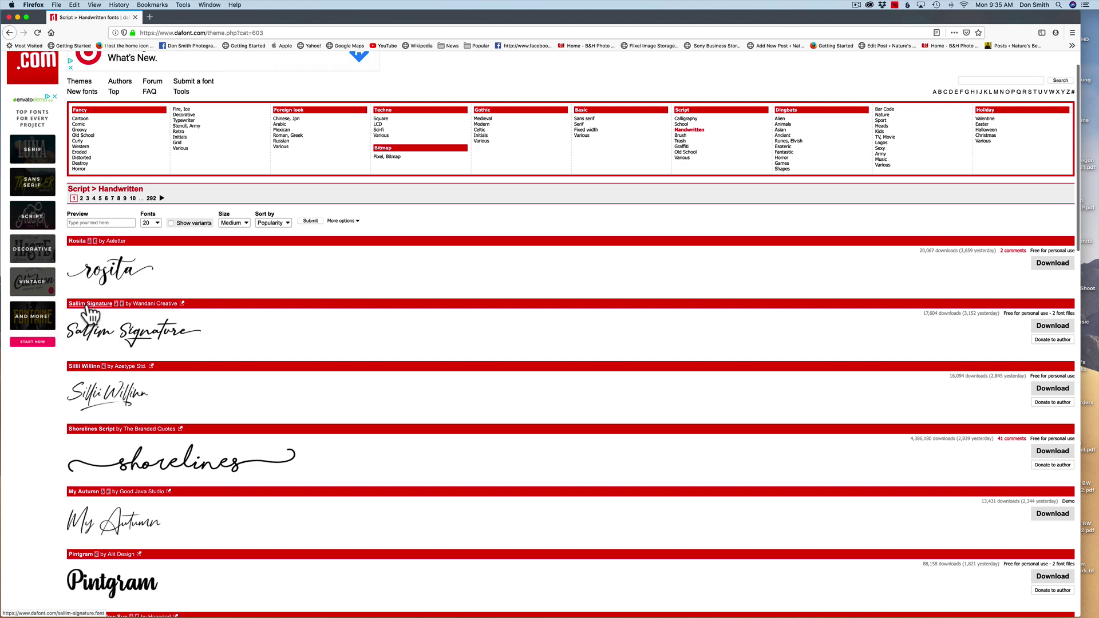
left_click(92, 367)
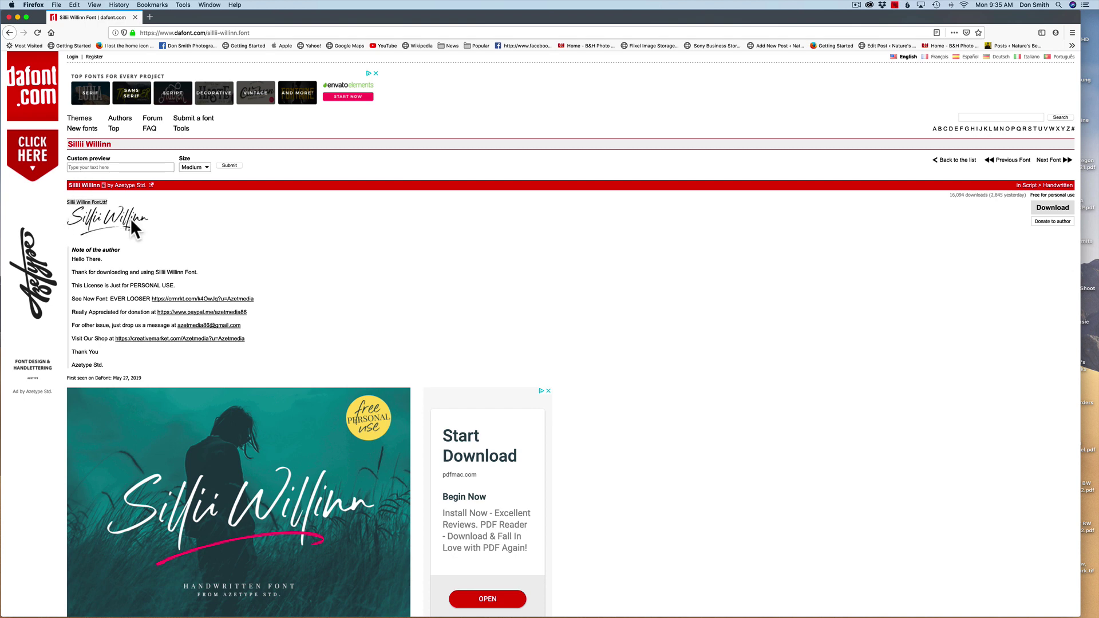
Preview the photographer's name in Sillii Willinn, then return to the default preview
left_click(88, 167)
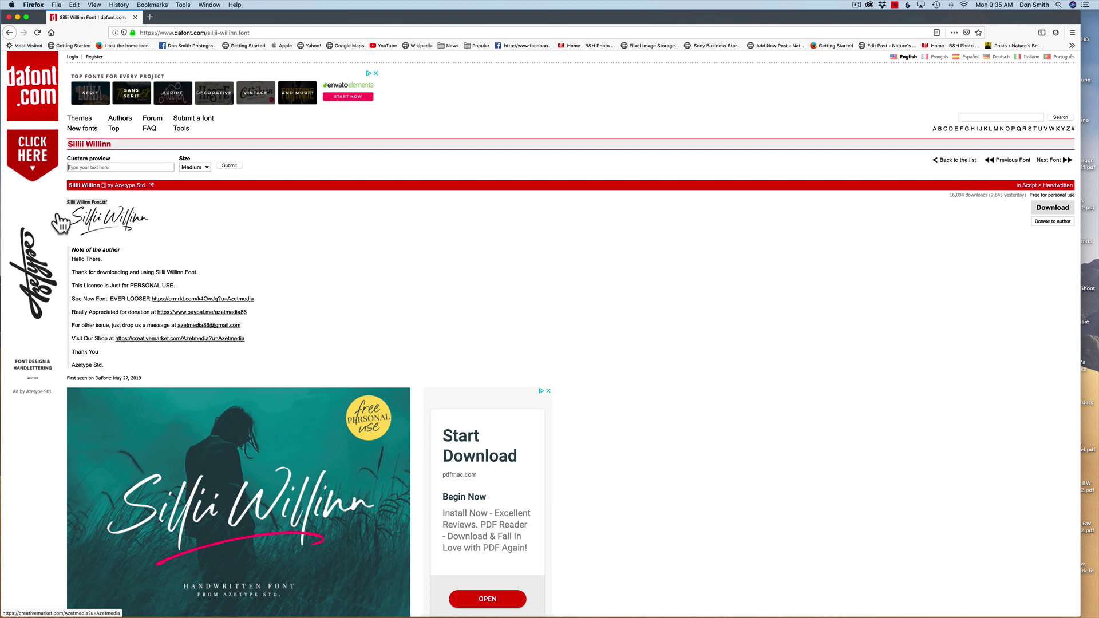
type("Don Smith")
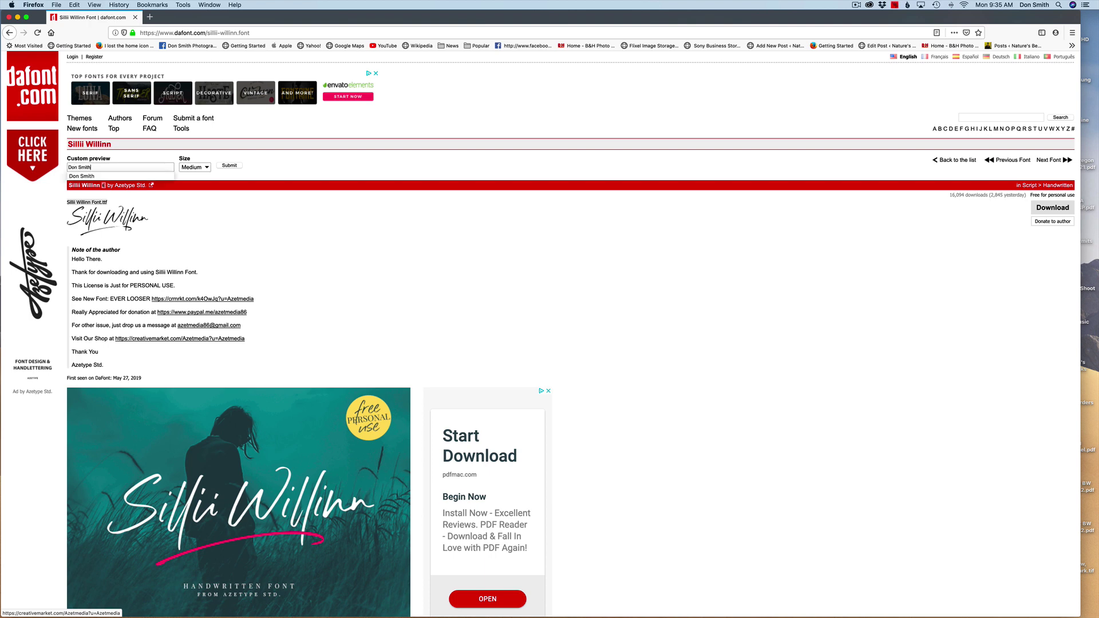
key("Return")
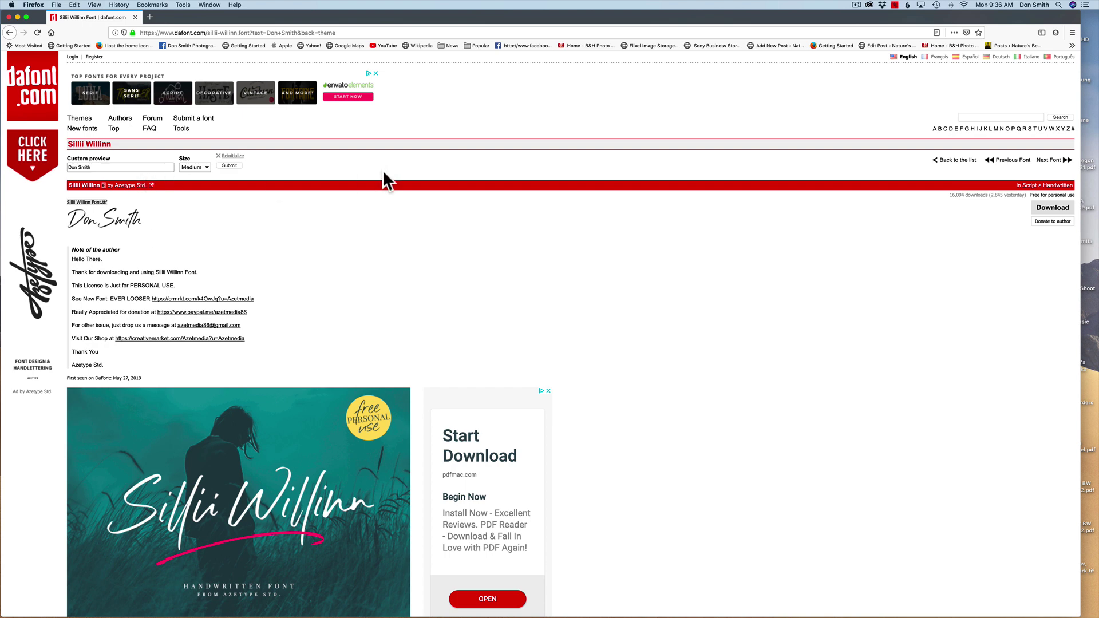
left_click(9, 33)
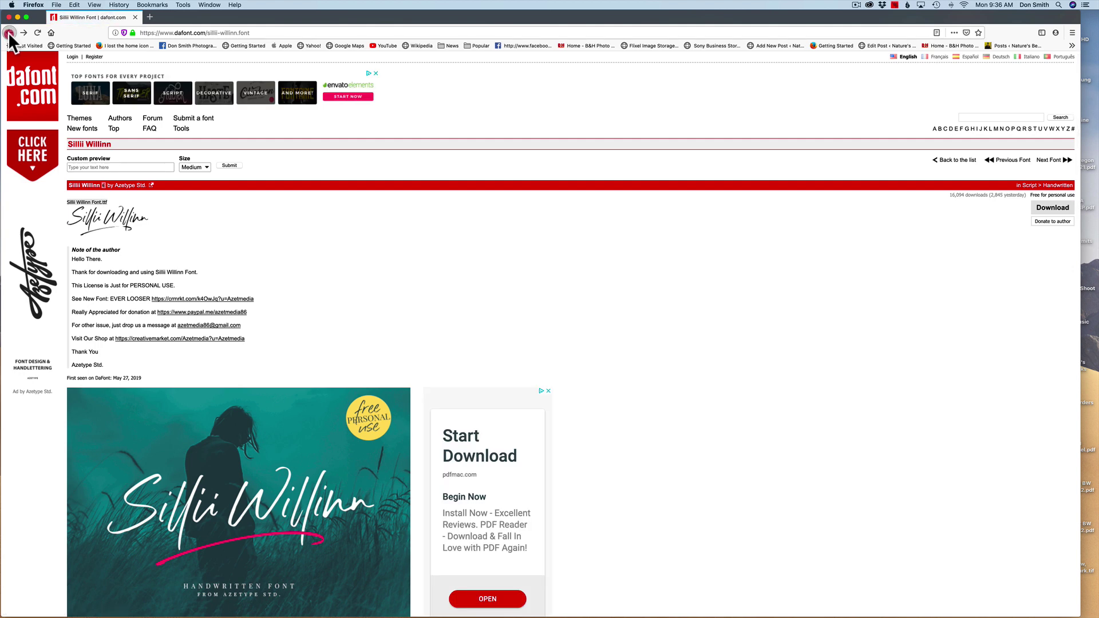
Open the Caviar Dreams font page from DaFont's Sans serif category
left_click(10, 33)
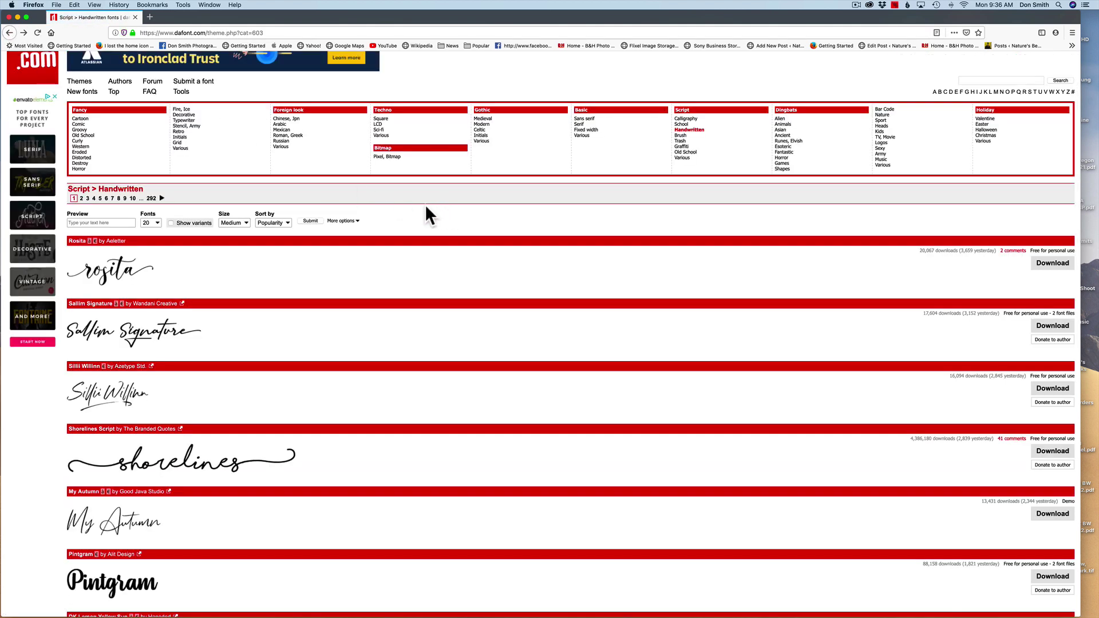
left_click(581, 119)
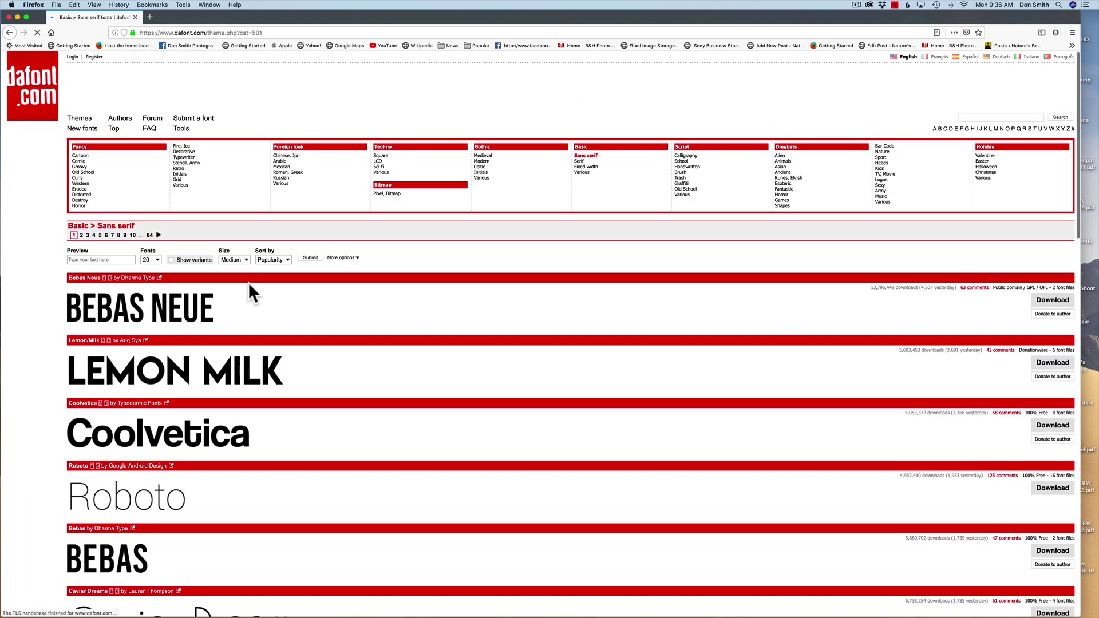
scroll(216, 372, "down", 5)
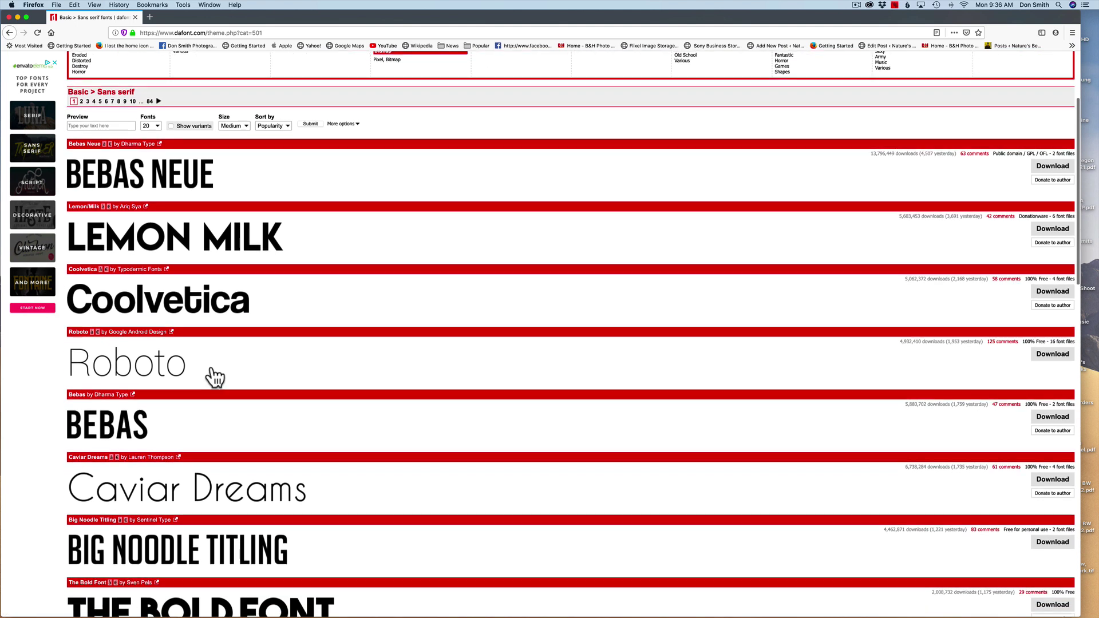
scroll(212, 376, "down", 2)
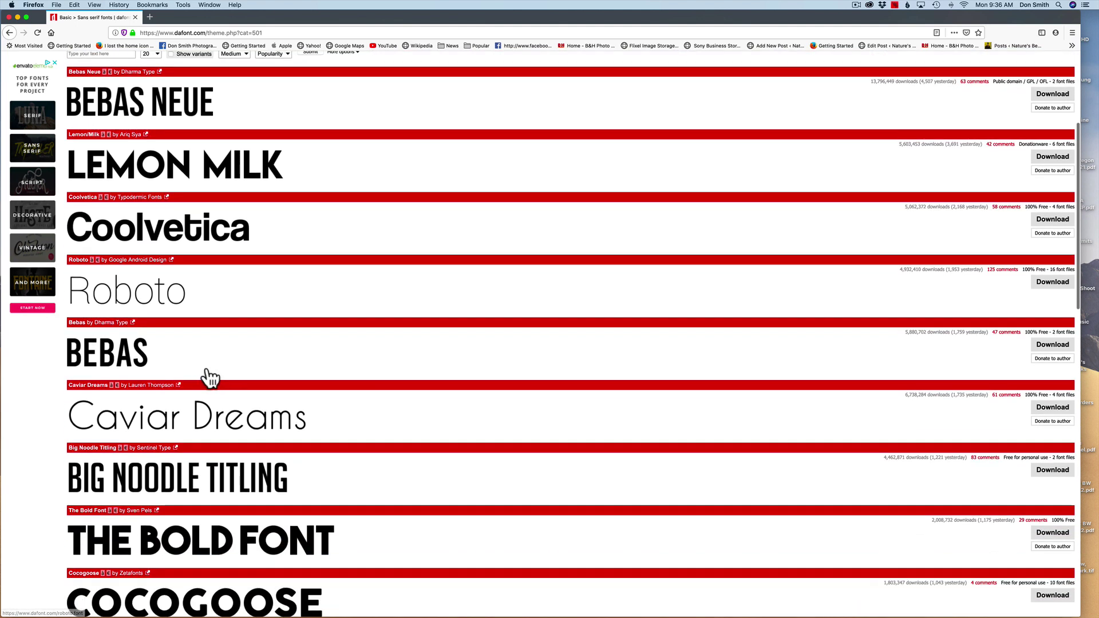
left_click(90, 386)
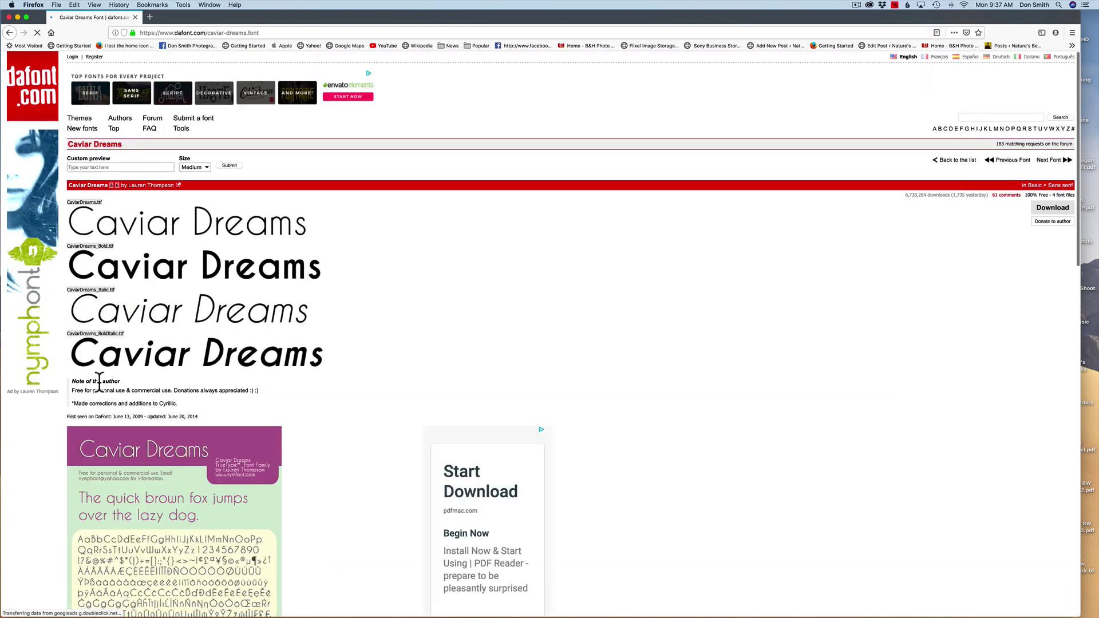
Preview the word 'Photography' in Caviar Dreams, then switch to Photoshop
left_click(111, 167)
type("Photogr")
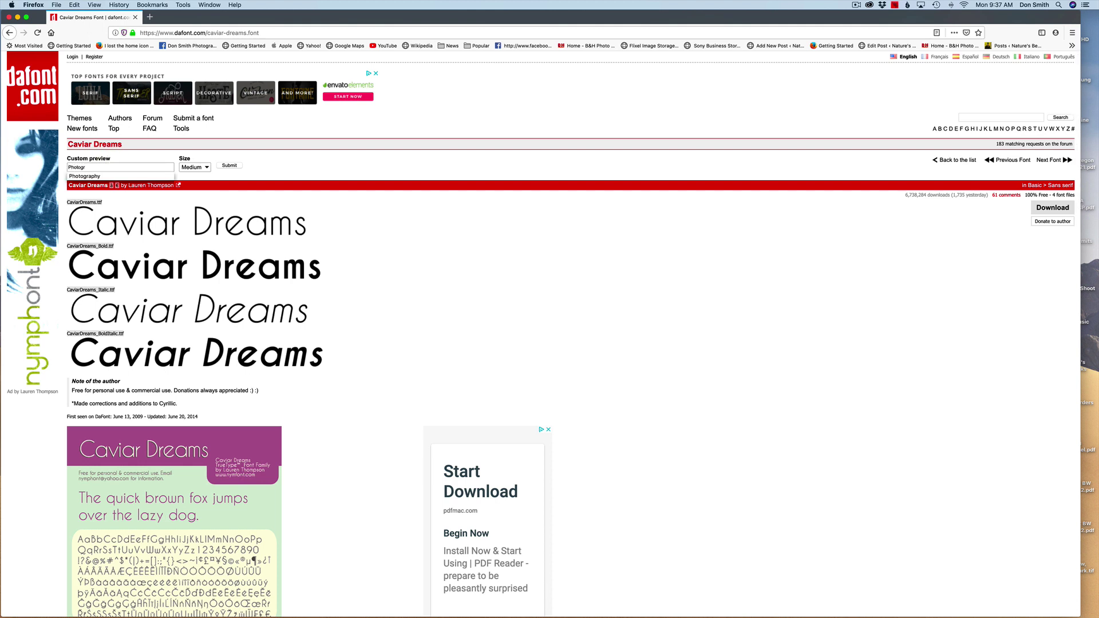
type("aphy")
key("Return")
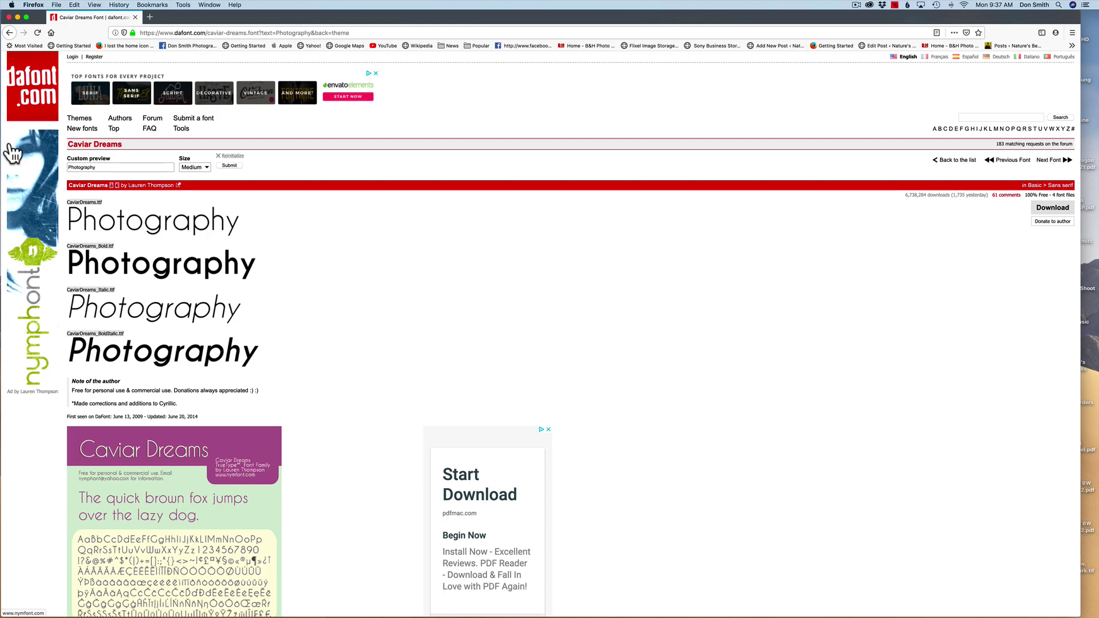
key("super+Tab")
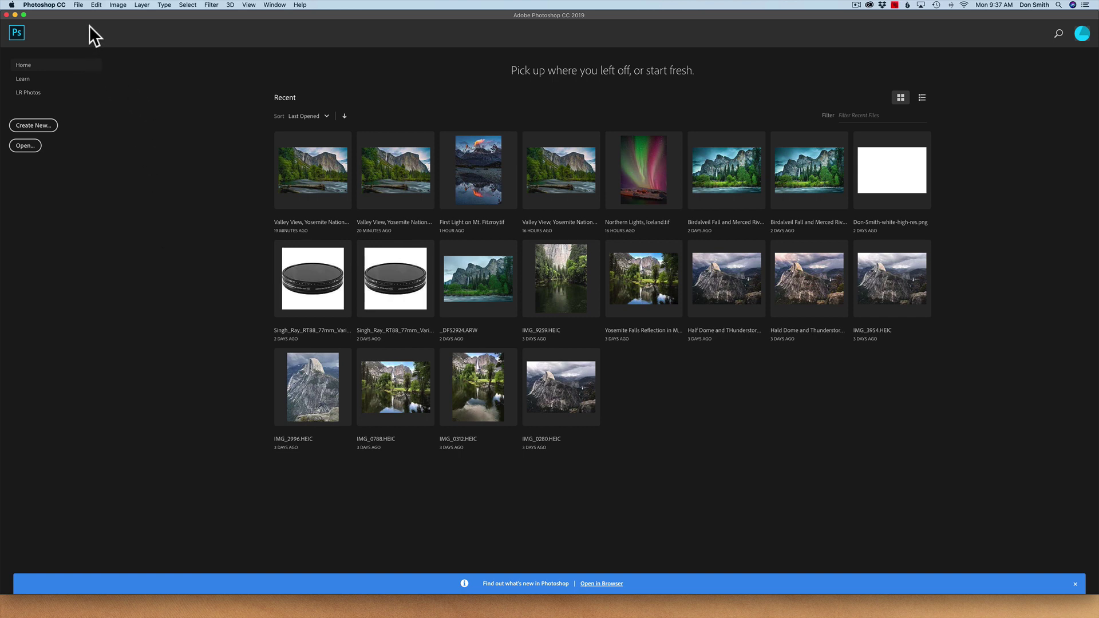
Create a 2000 × 2000 px, 72 ppi white document named 'Don's Watermark'
left_click(78, 5)
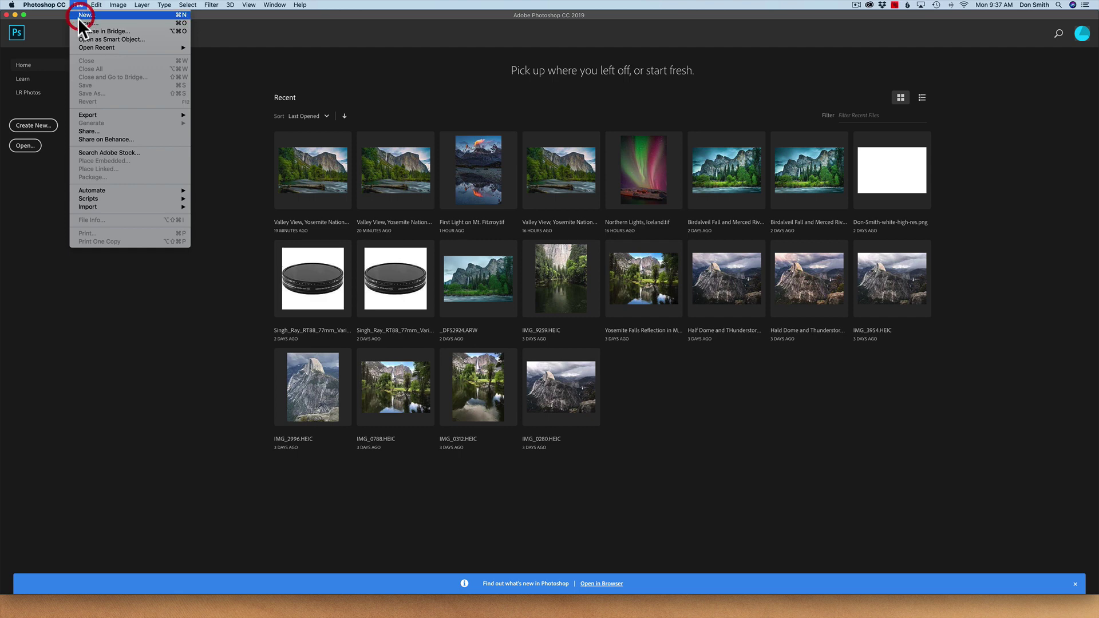
left_click(79, 15)
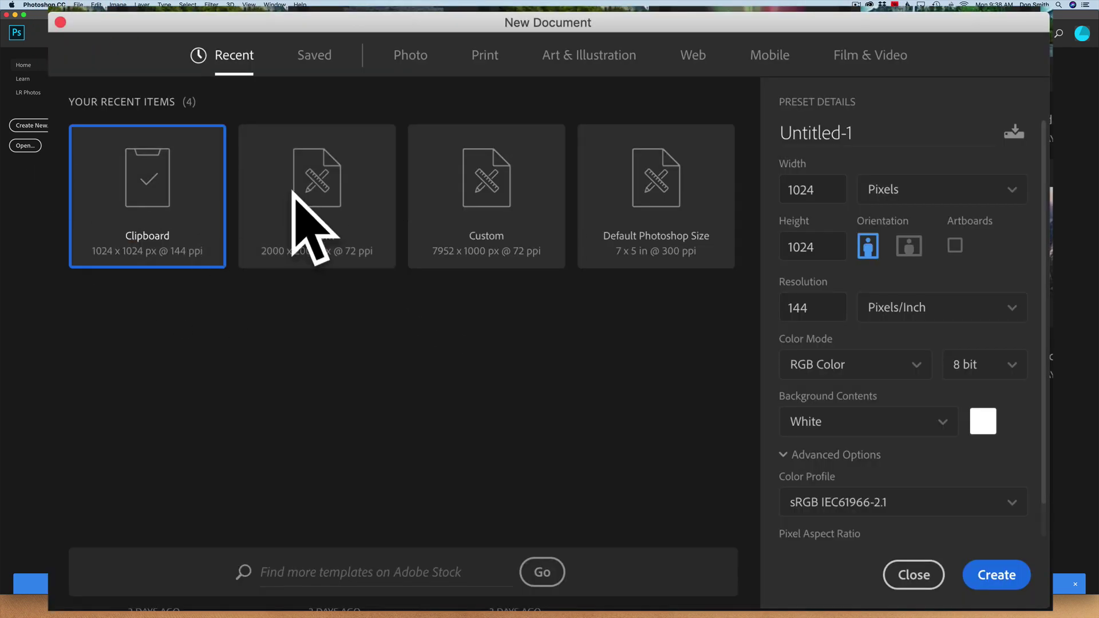
left_click(321, 214)
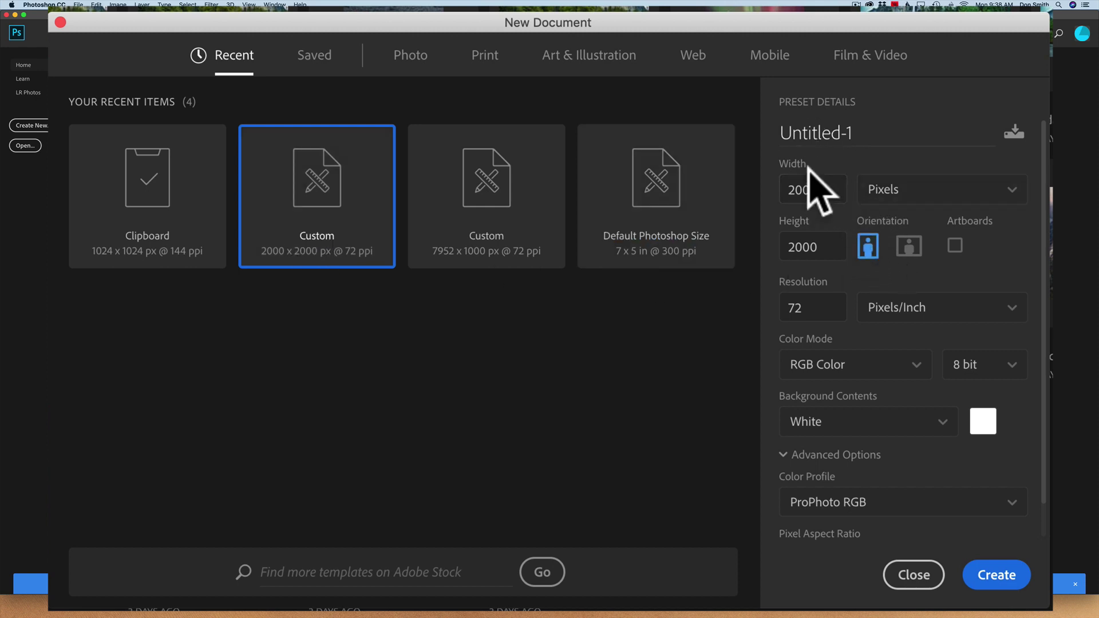
left_click_drag(878, 136, 724, 130)
key("BackSpace")
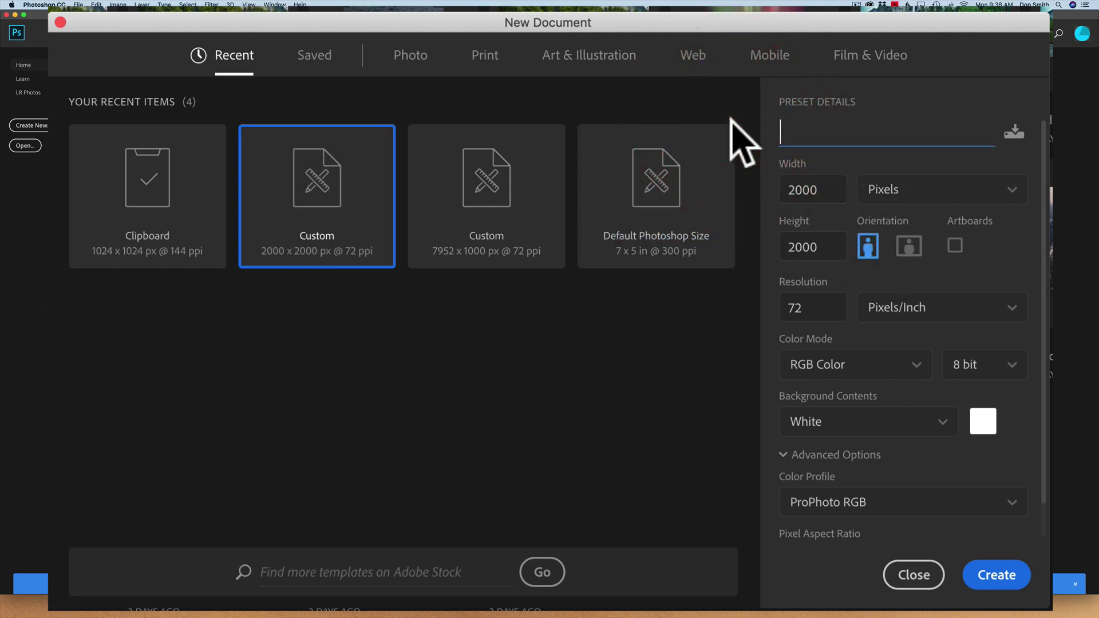
type("Don's Waterm")
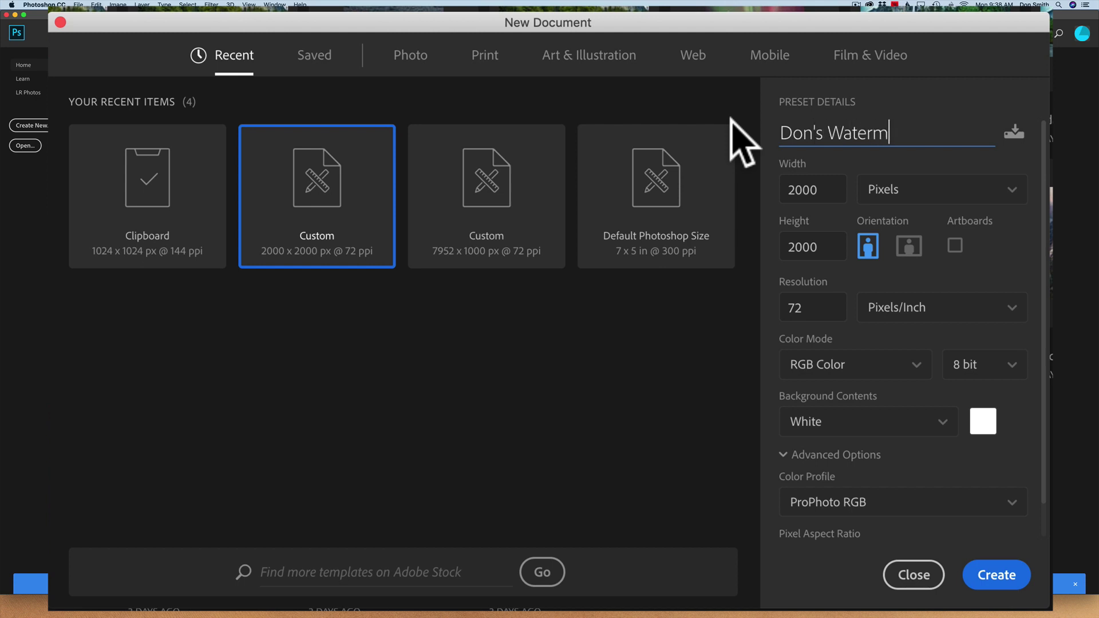
type("ark")
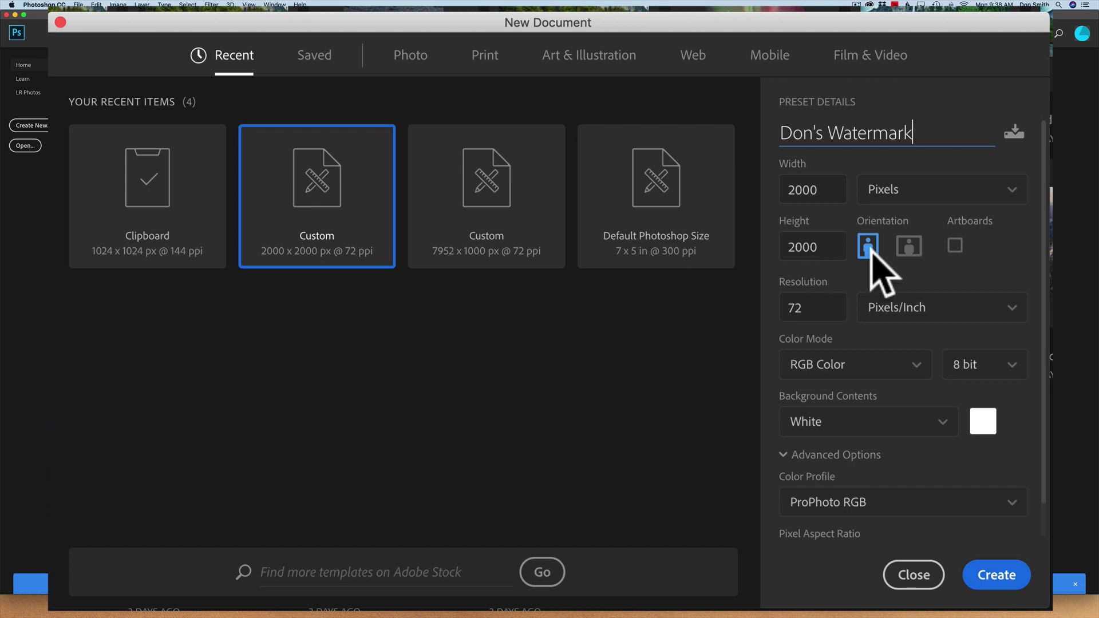
left_click(910, 250)
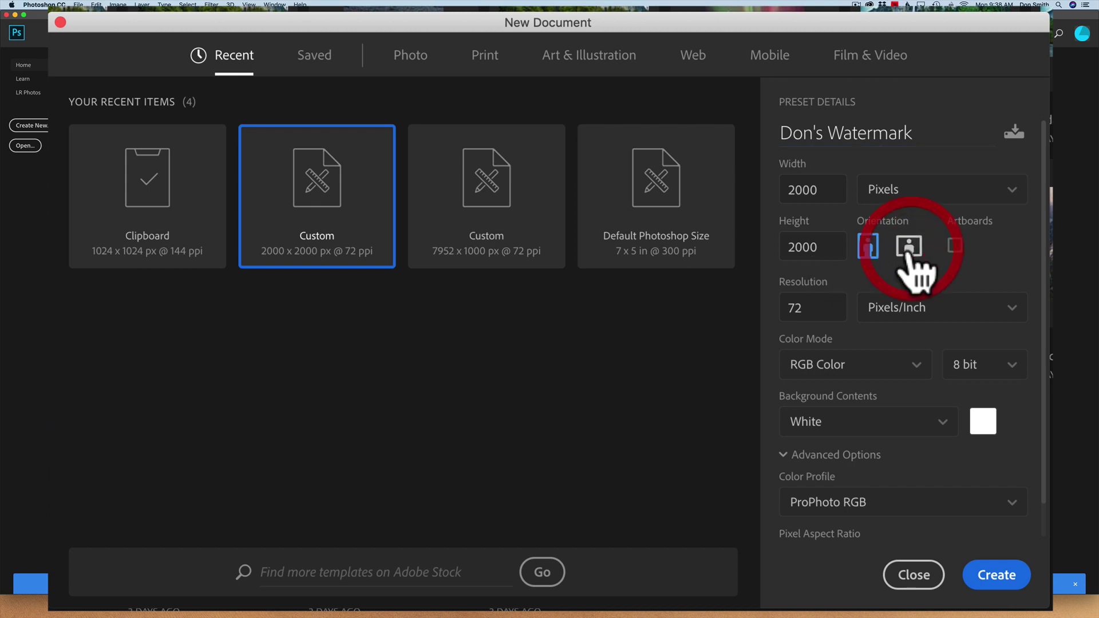
left_click(910, 248)
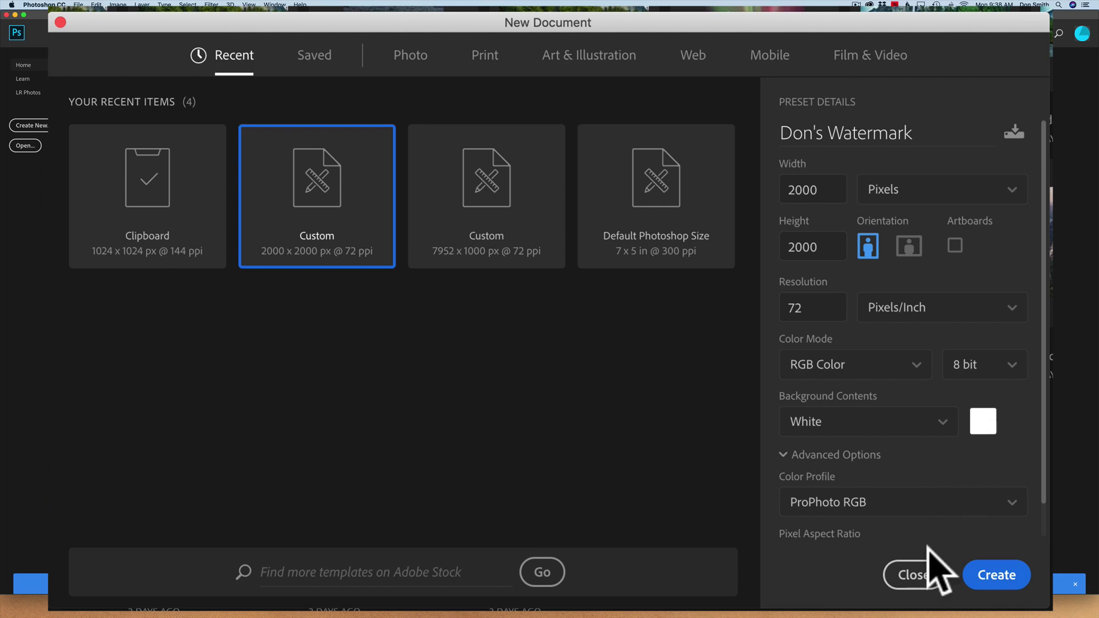
left_click(995, 574)
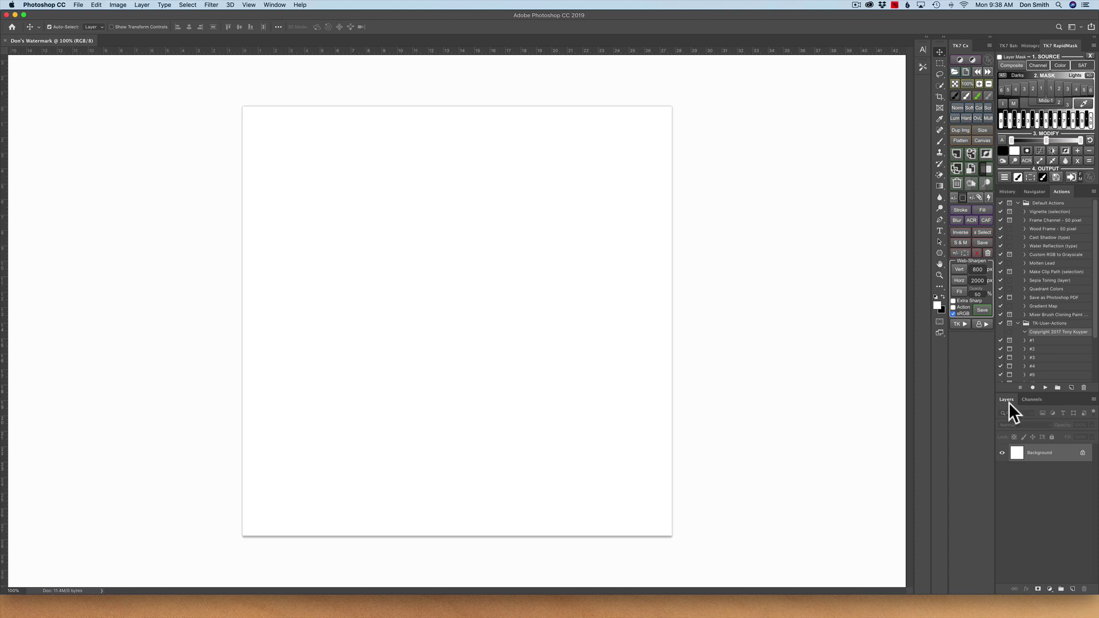
Add an empty Layer 1 above Background and switch to the Type tool
left_click(275, 5)
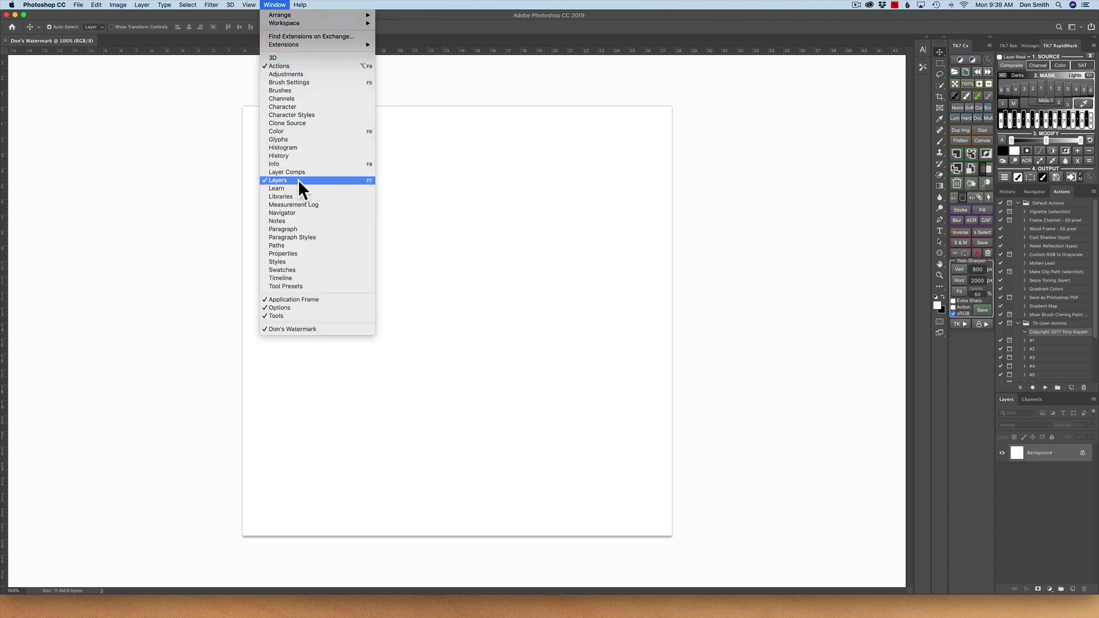
left_click(810, 386)
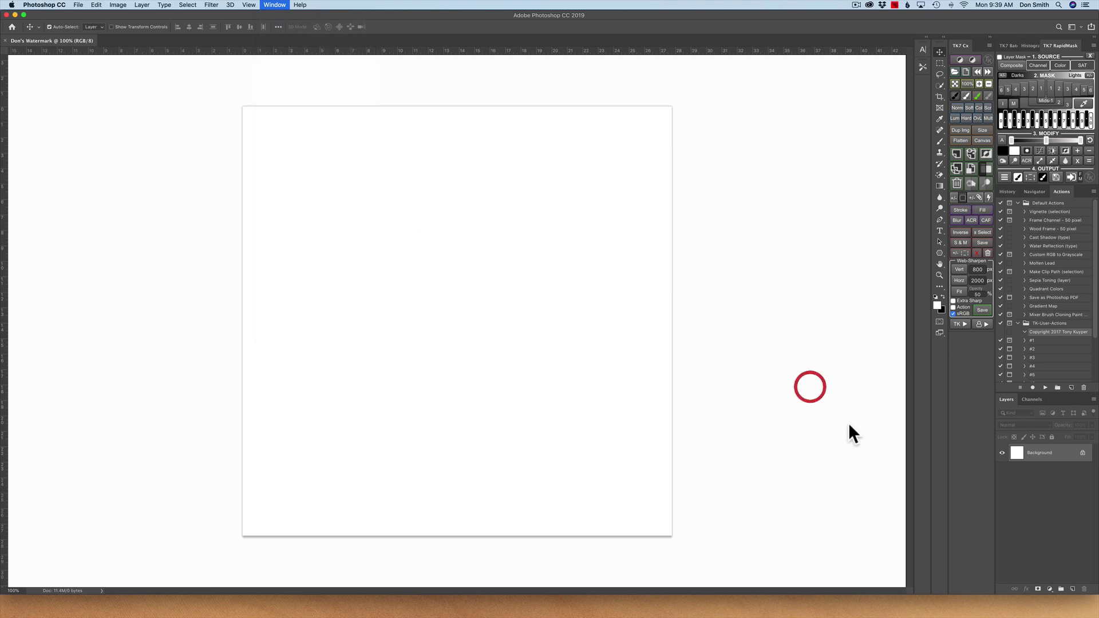
left_click(1072, 589)
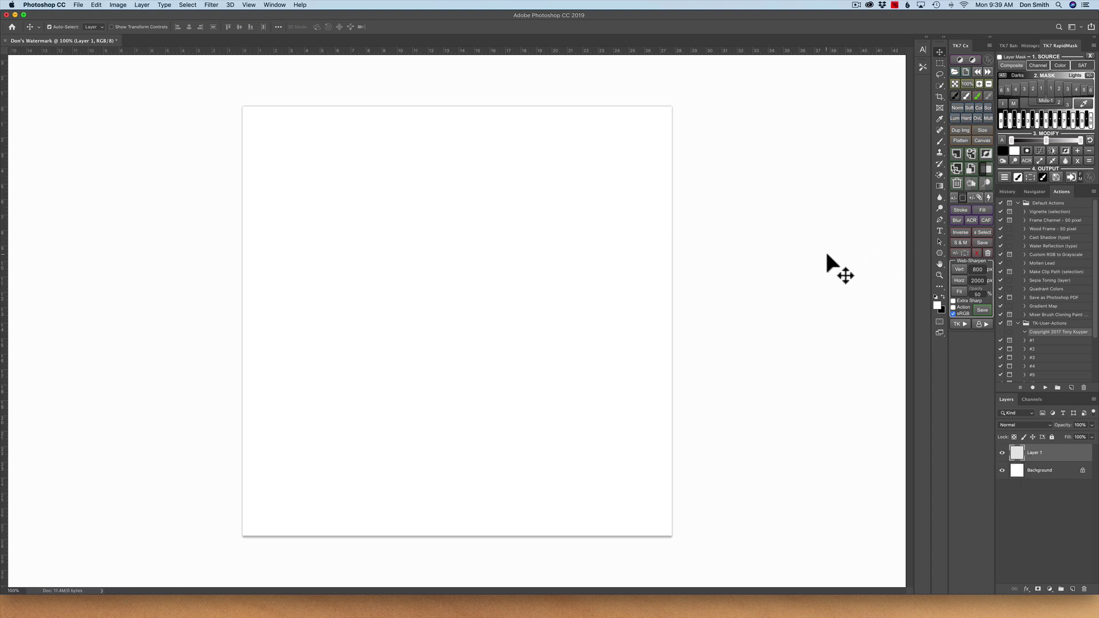
key("t")
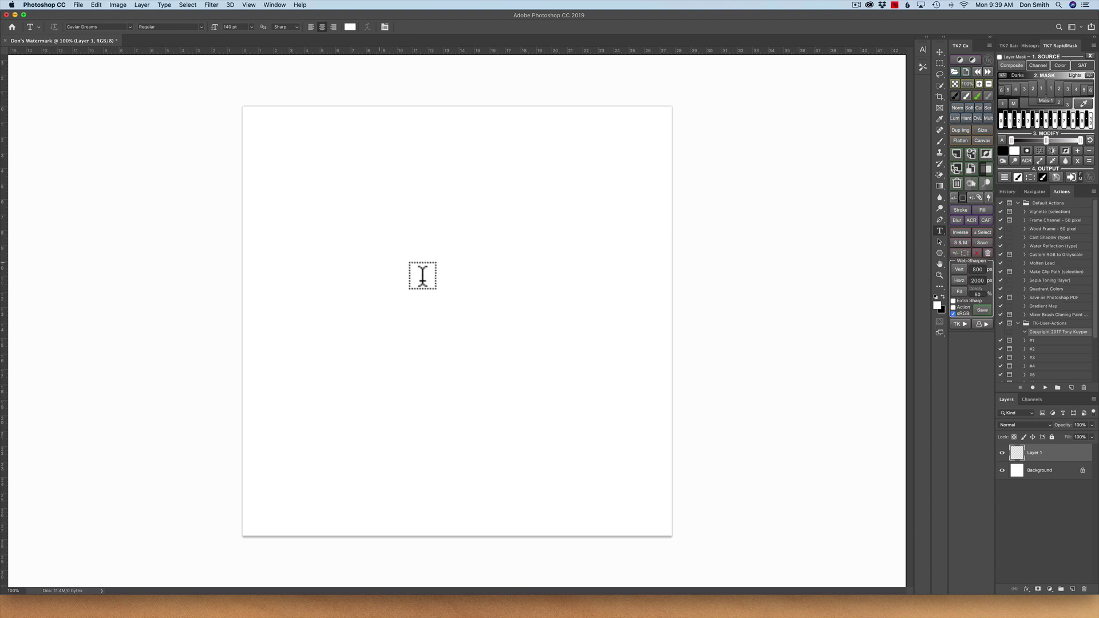
key("ctrl+Up")
left_click(426, 267)
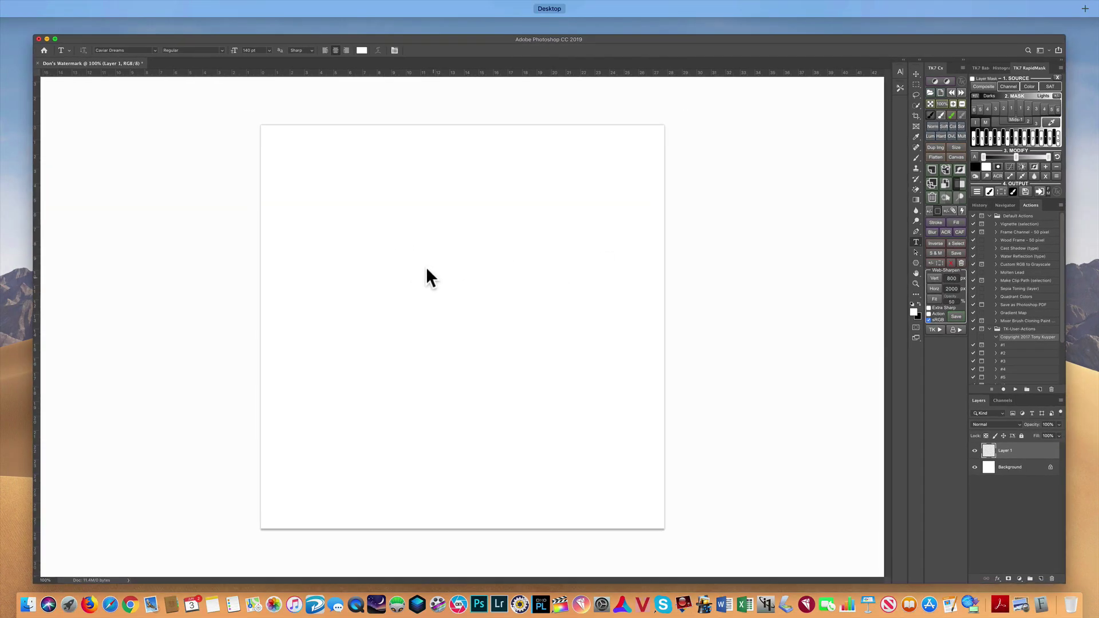
Type the photographer's name in a text box near the canvas centre
left_click(535, 27)
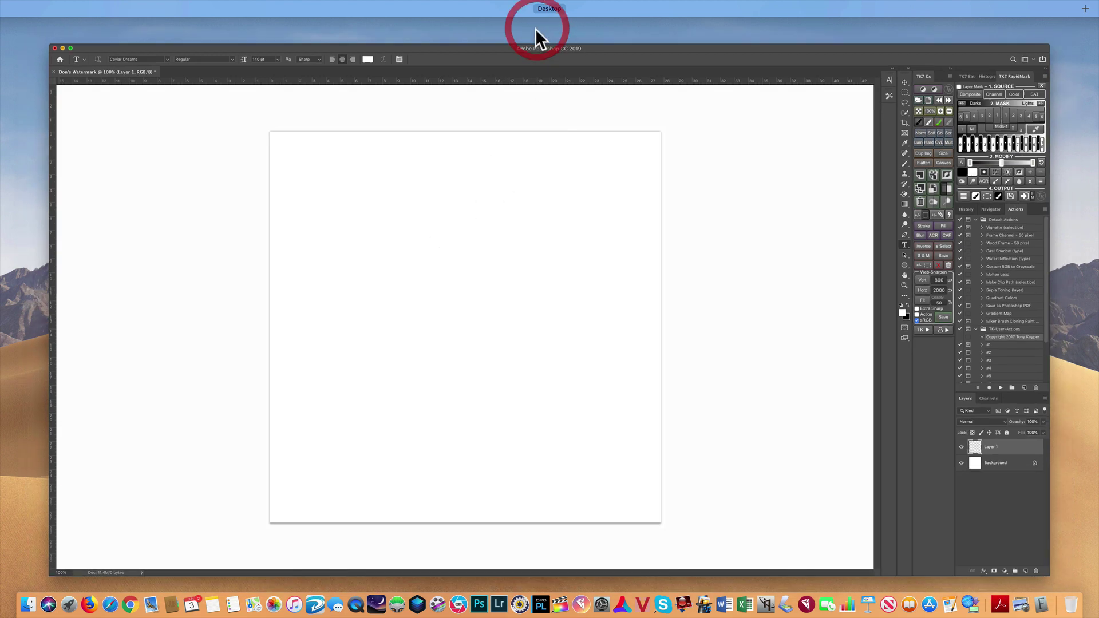
left_click(534, 375)
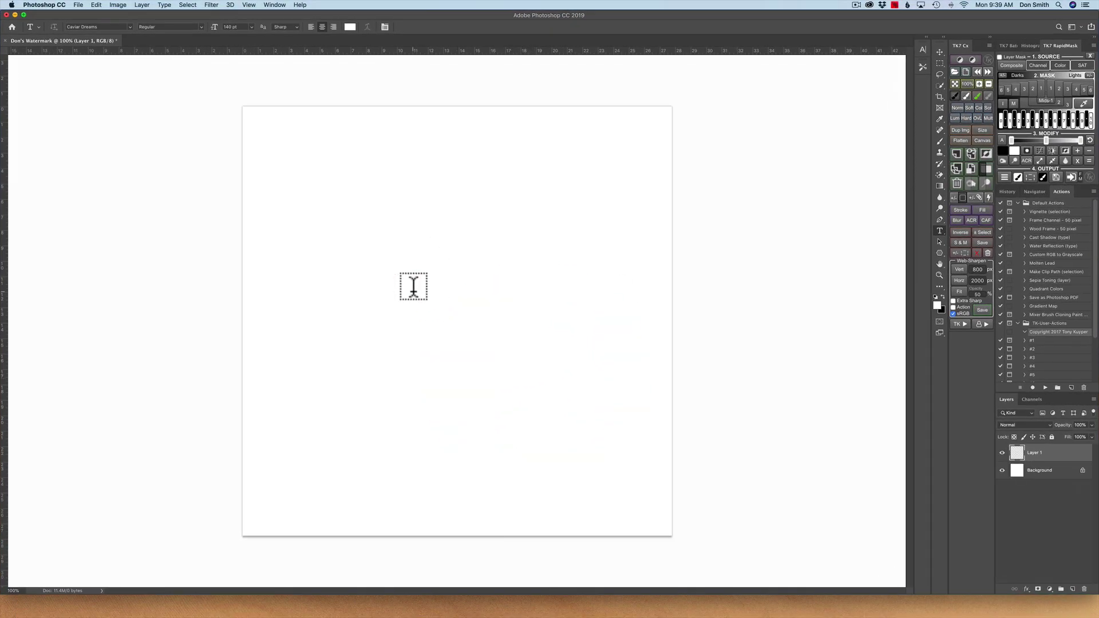
left_click(413, 287)
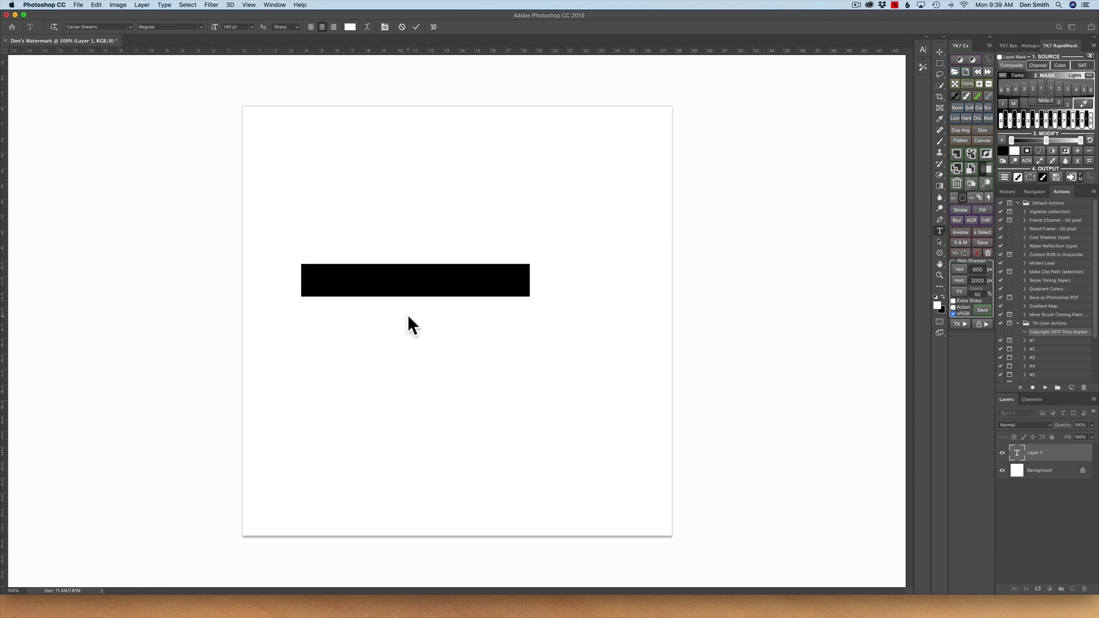
type("Don Sm")
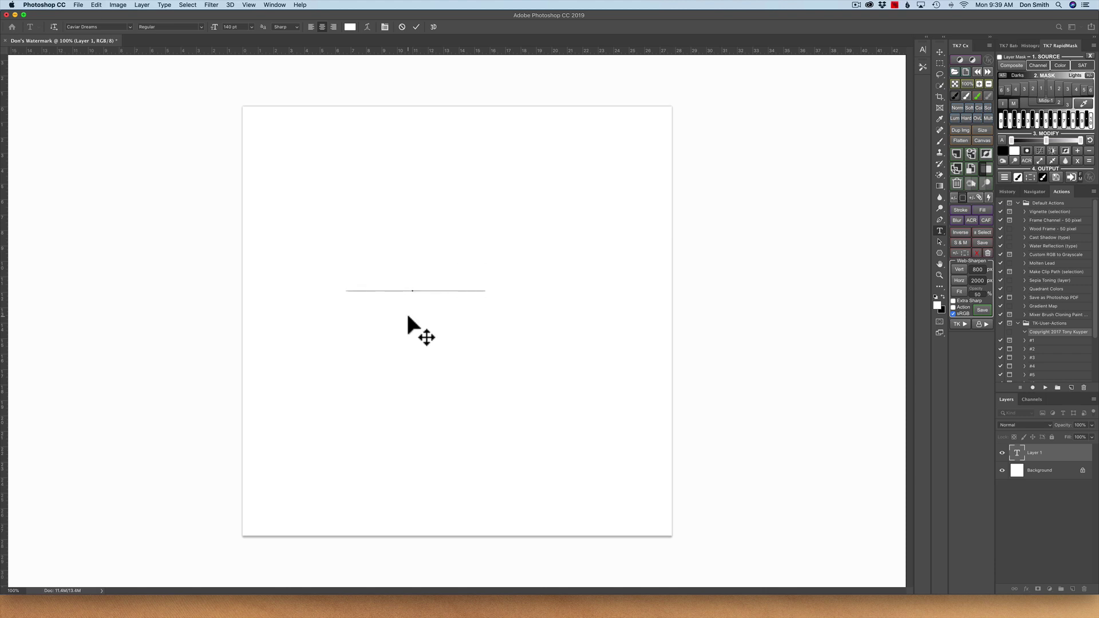
type("ith")
Hide the Background layer, correct the typo in the name, and select the text
left_click(1002, 471)
left_click(513, 287)
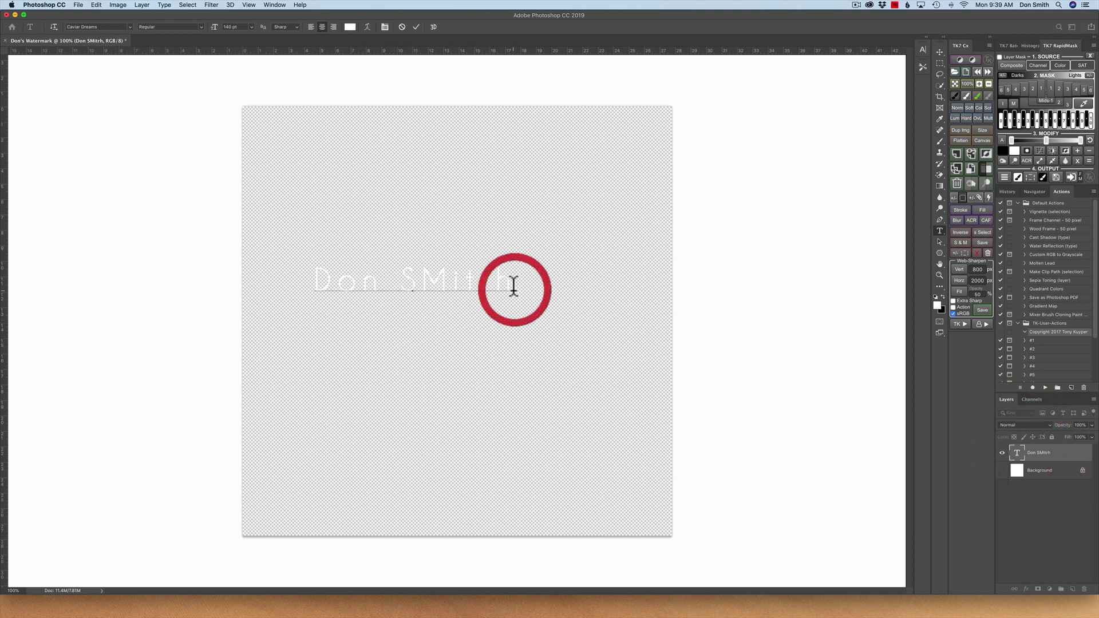
key("BackSpace")
key("BackSpace")
key("BackSpace")
key("BackSpace")
key("BackSpace")
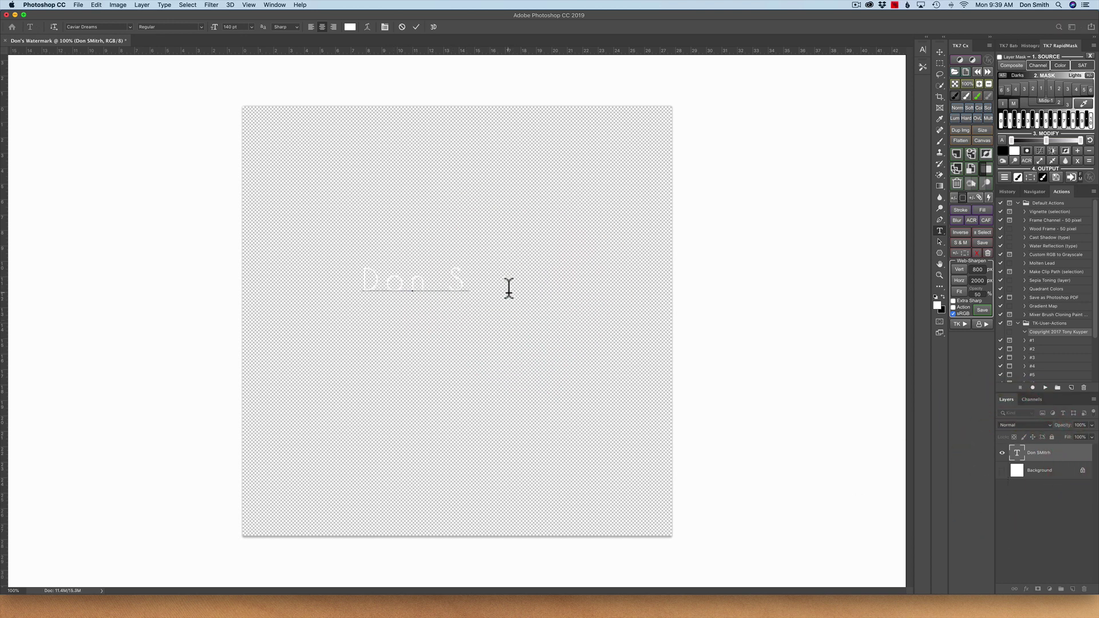
type("mith")
left_click_drag(507, 282, 298, 289)
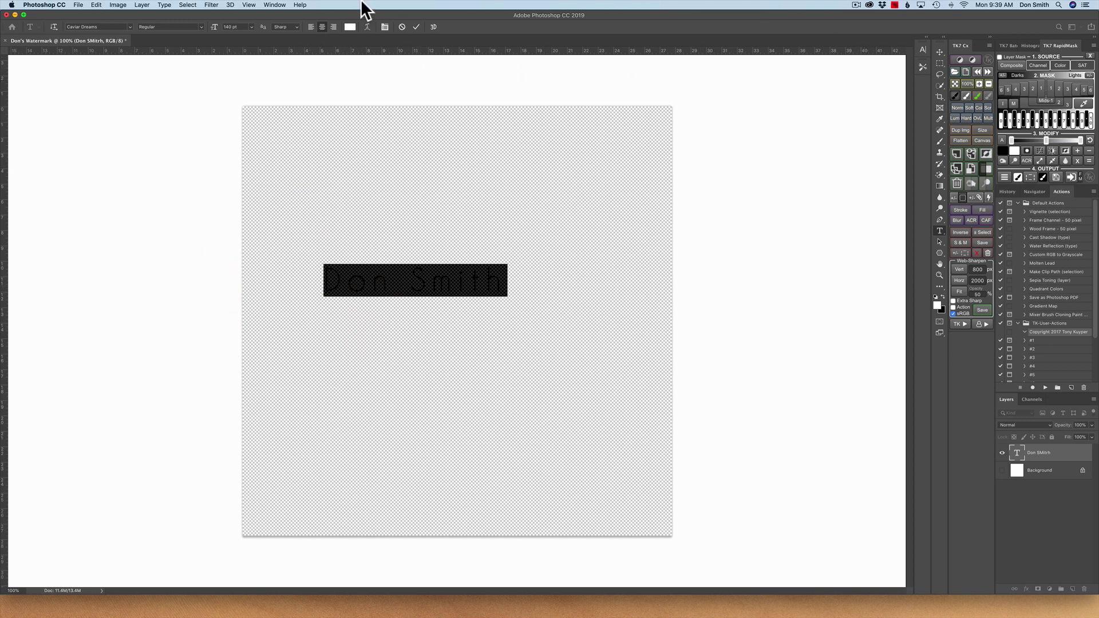
Show the Character panel and raise the name's font size from 140 to 240 pt
left_click(277, 5)
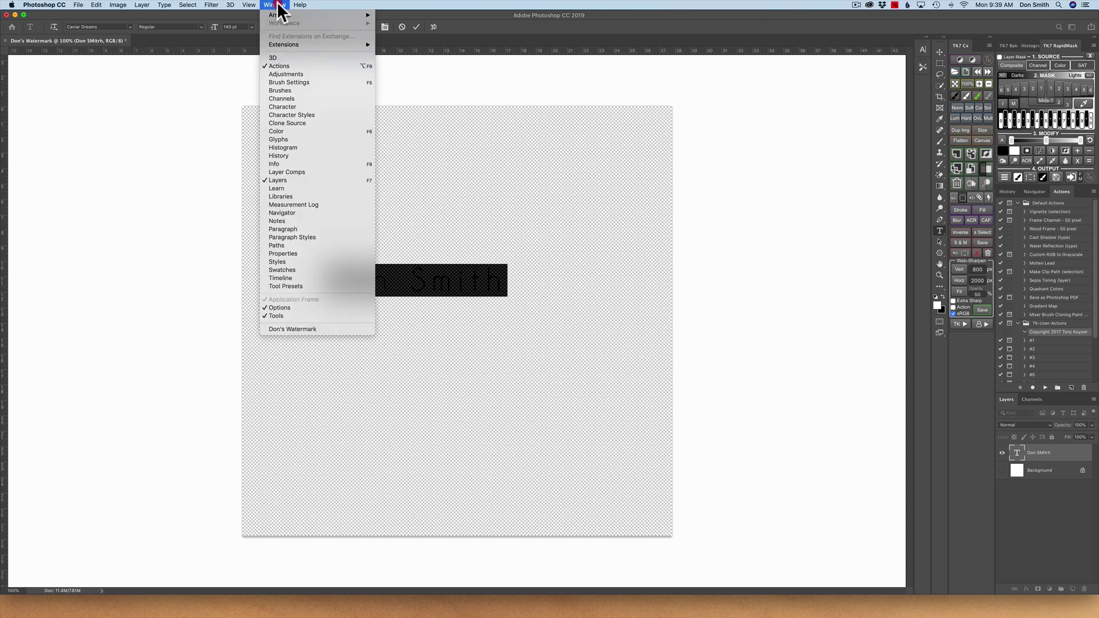
left_click(294, 107)
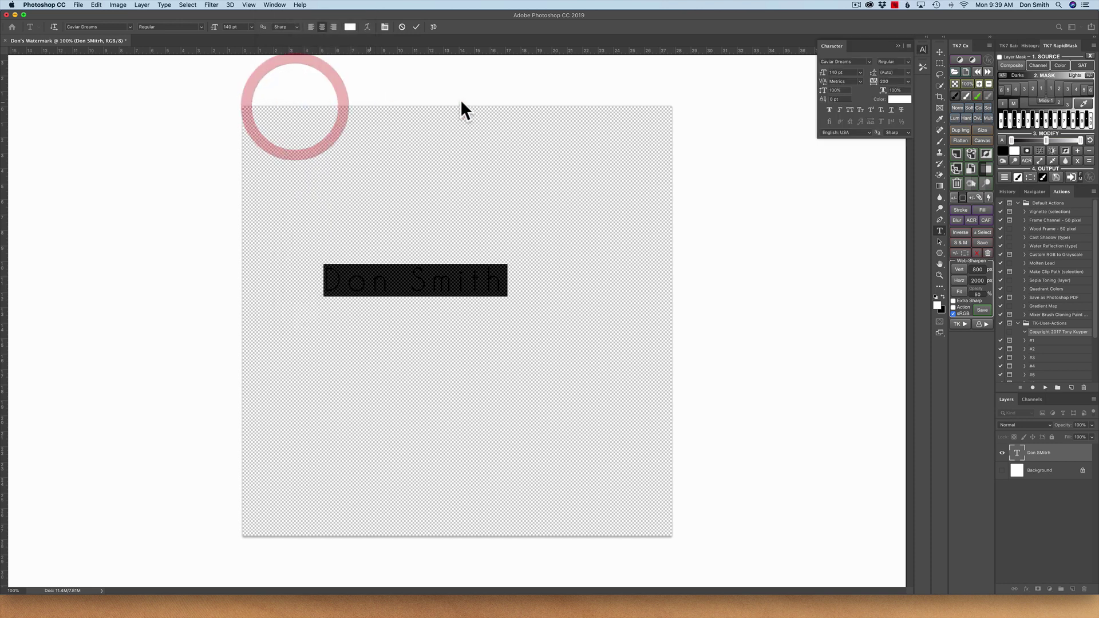
left_click(840, 73)
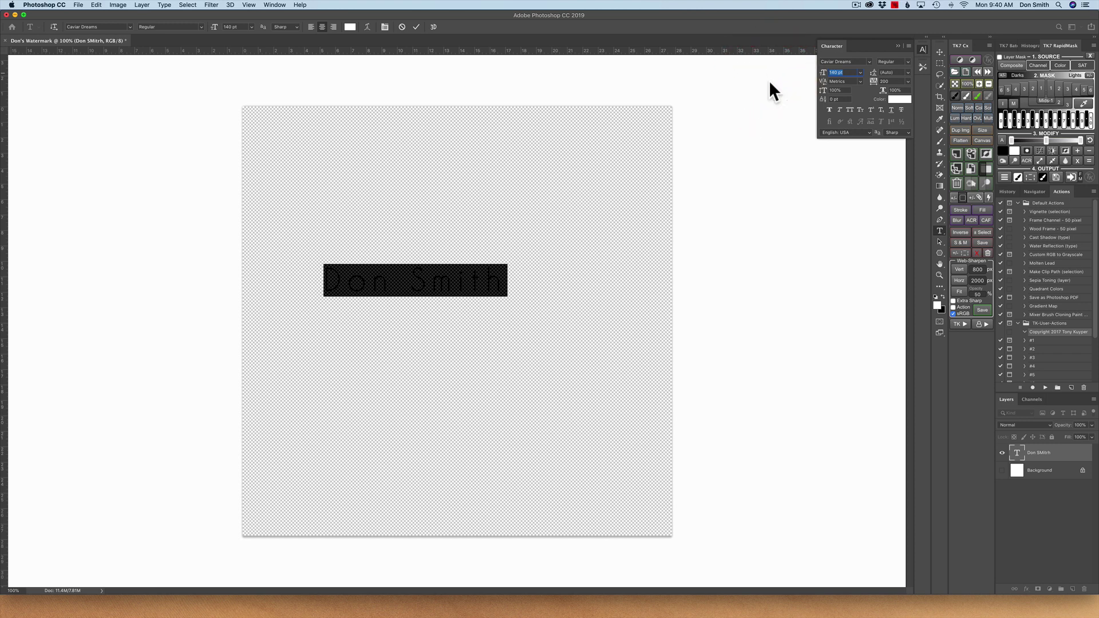
left_click(859, 72)
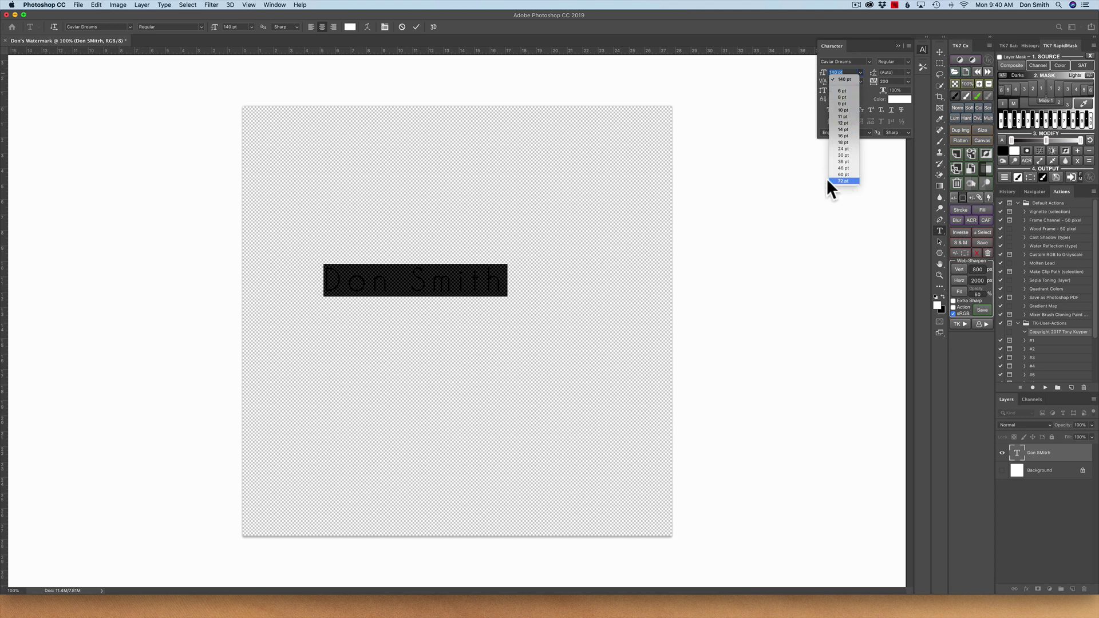
left_click(846, 75)
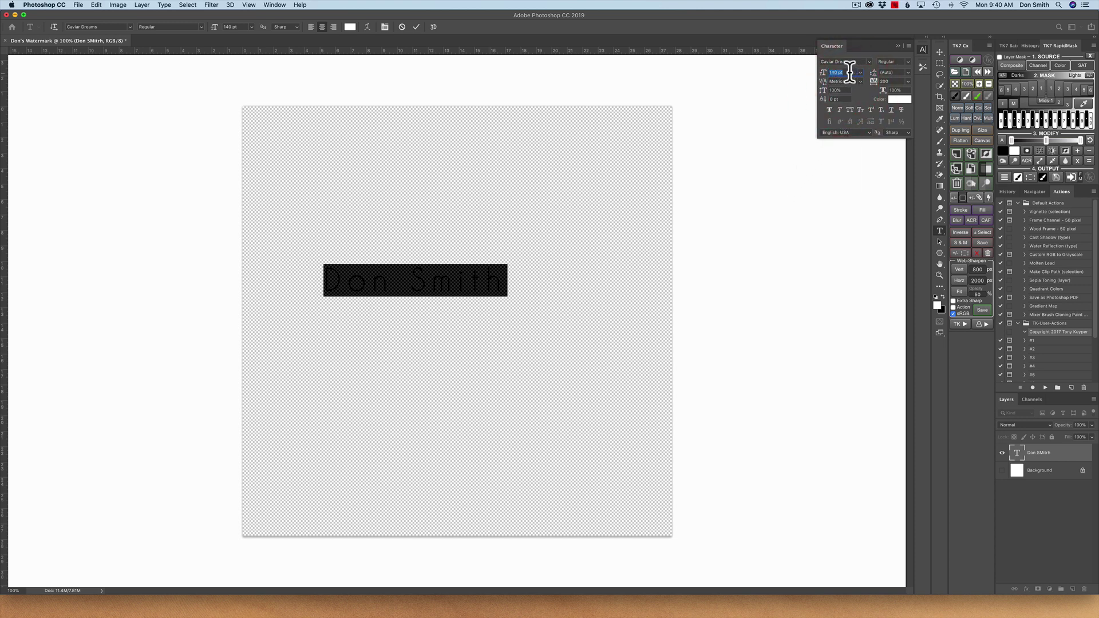
type("240 pt")
key("Return")
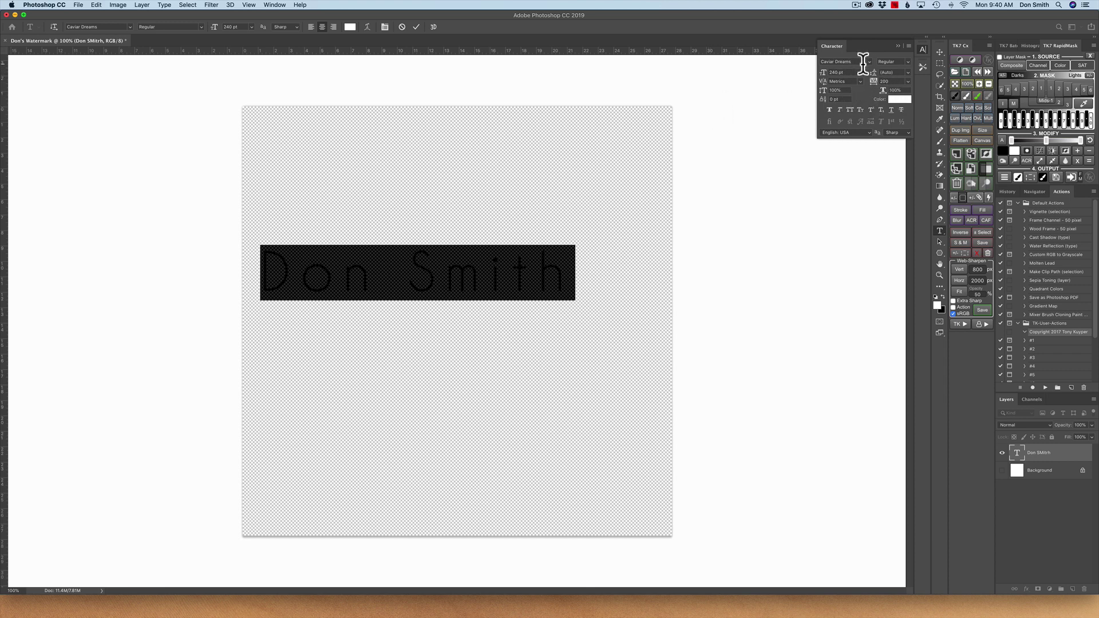
left_click(870, 62)
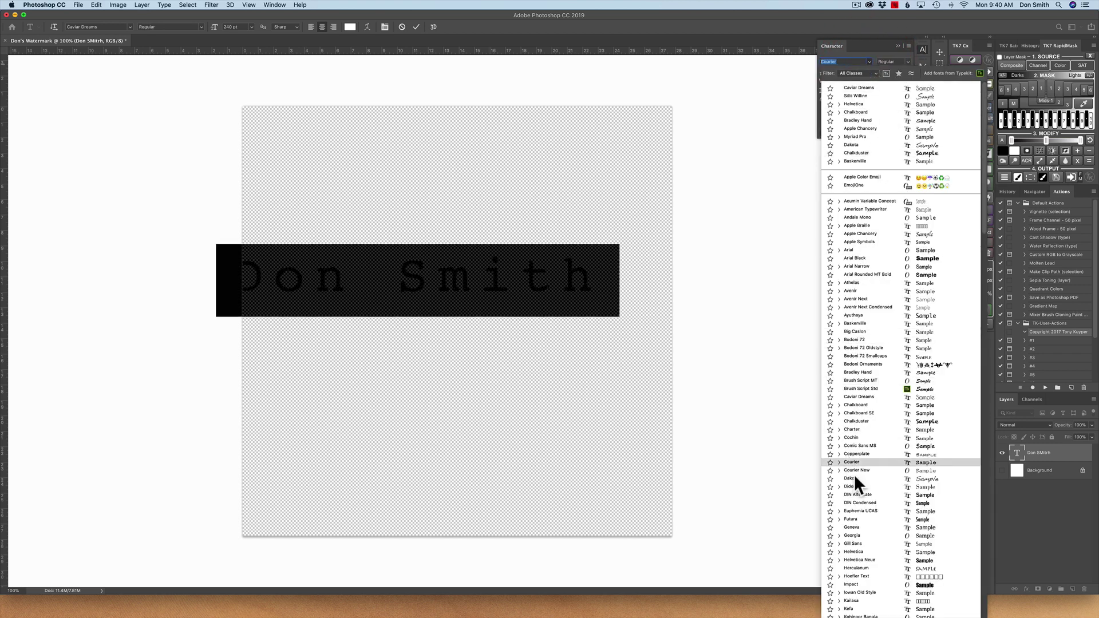
Apply the Sillii Willinn script font to the name, commit it, and centre it on the canvas
scroll(853, 474, "down", 10)
scroll(850, 473, "down", 20)
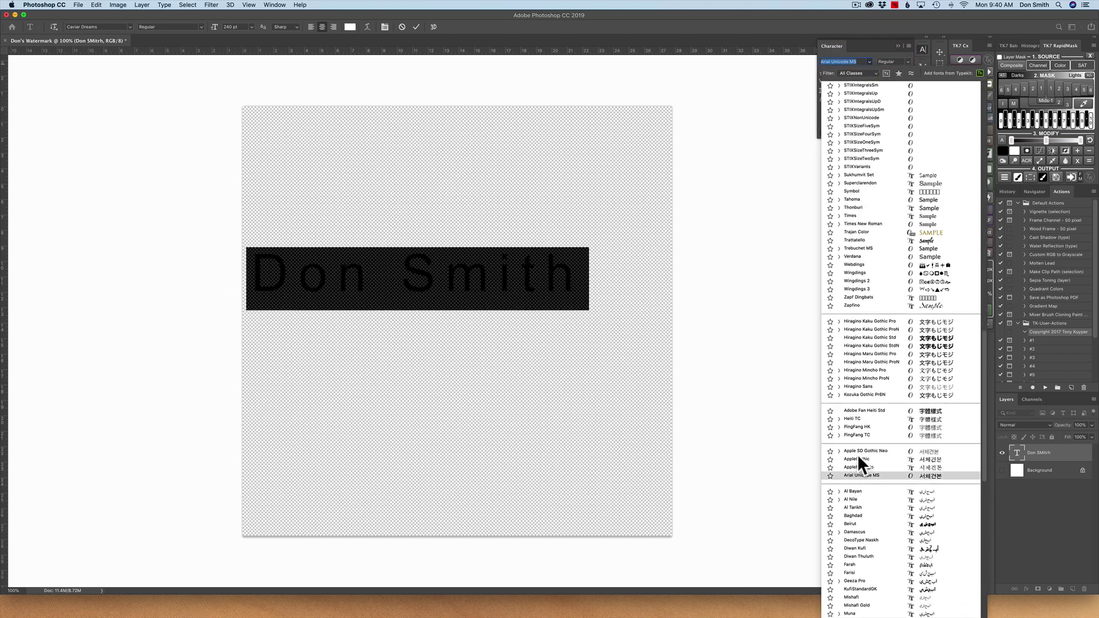
scroll(870, 197, "up", 6)
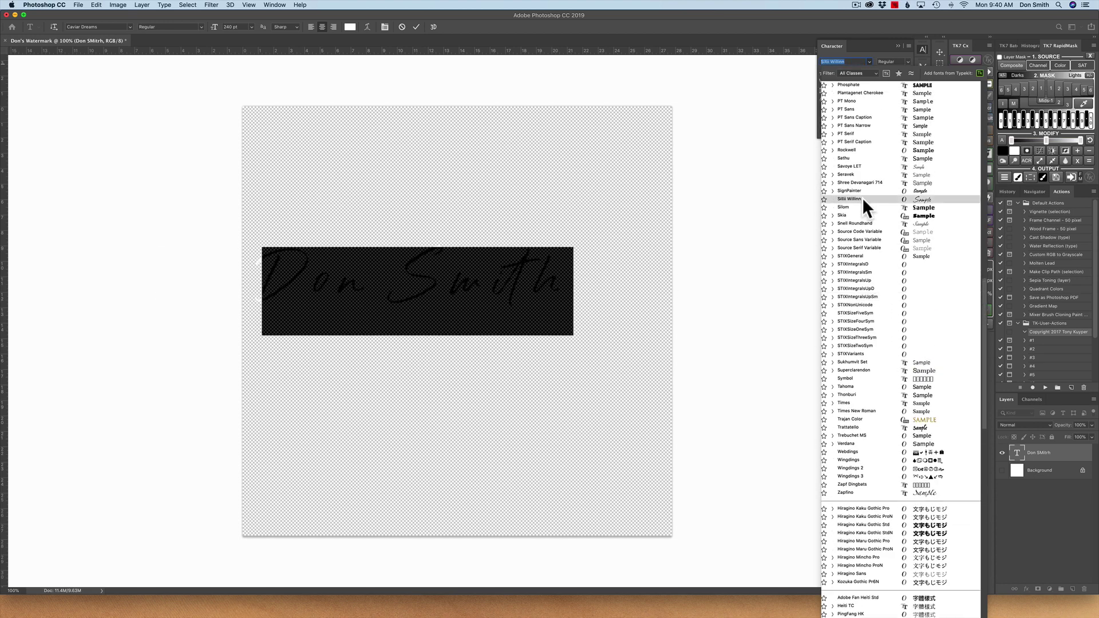
left_click(861, 197)
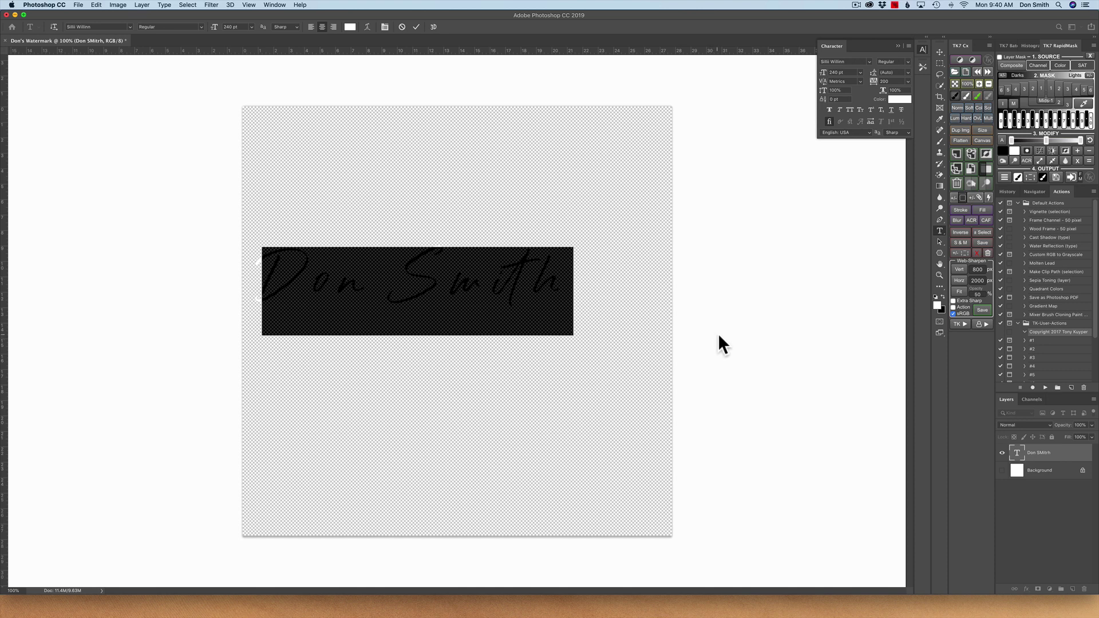
left_click(1055, 453)
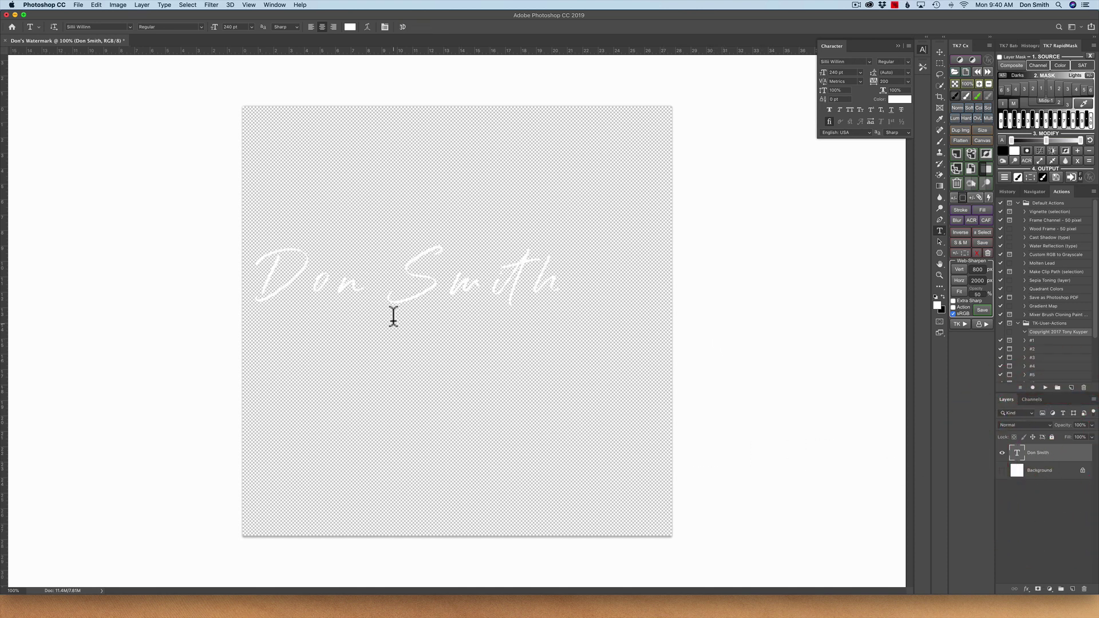
left_click(938, 52)
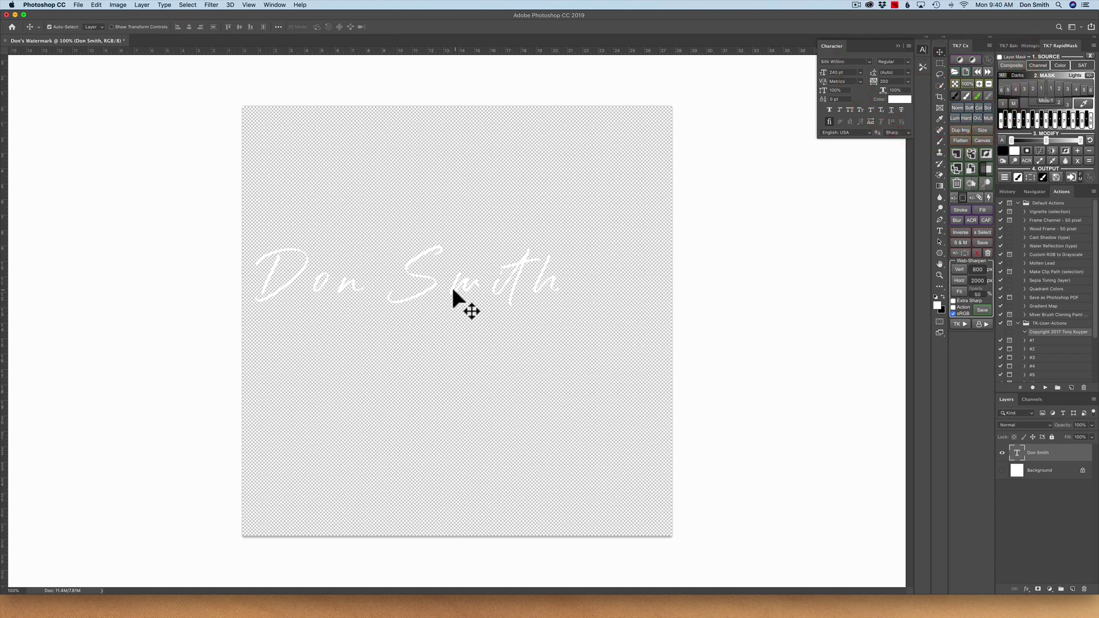
left_click_drag(458, 299, 504, 314)
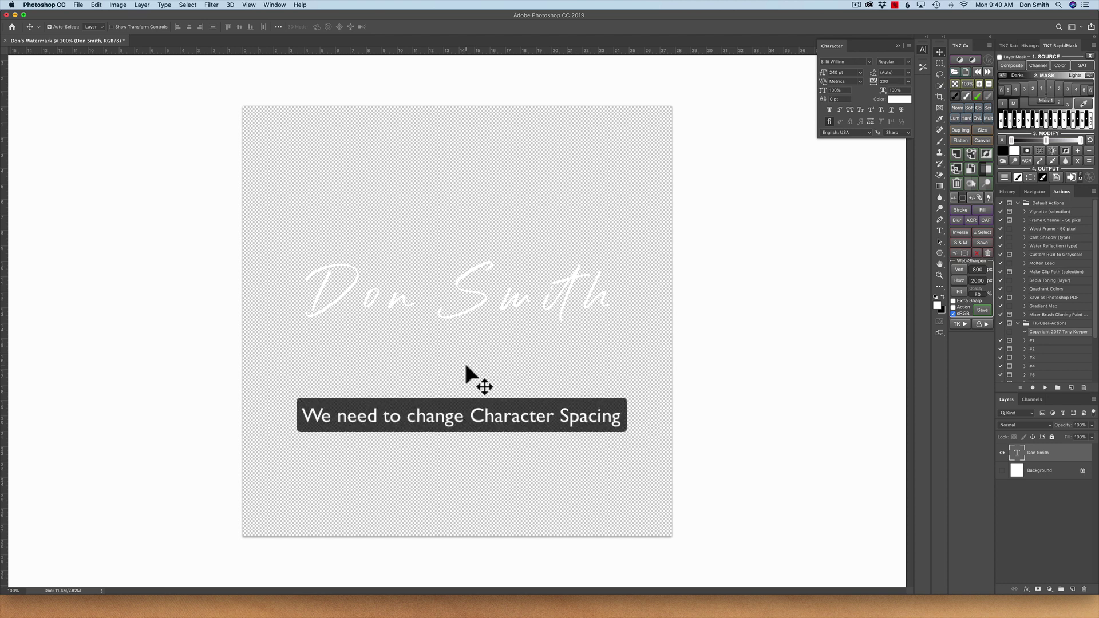
Change the name's tracking from 200 to 0, then add a new empty layer above it
left_click(1038, 456)
left_click(941, 230)
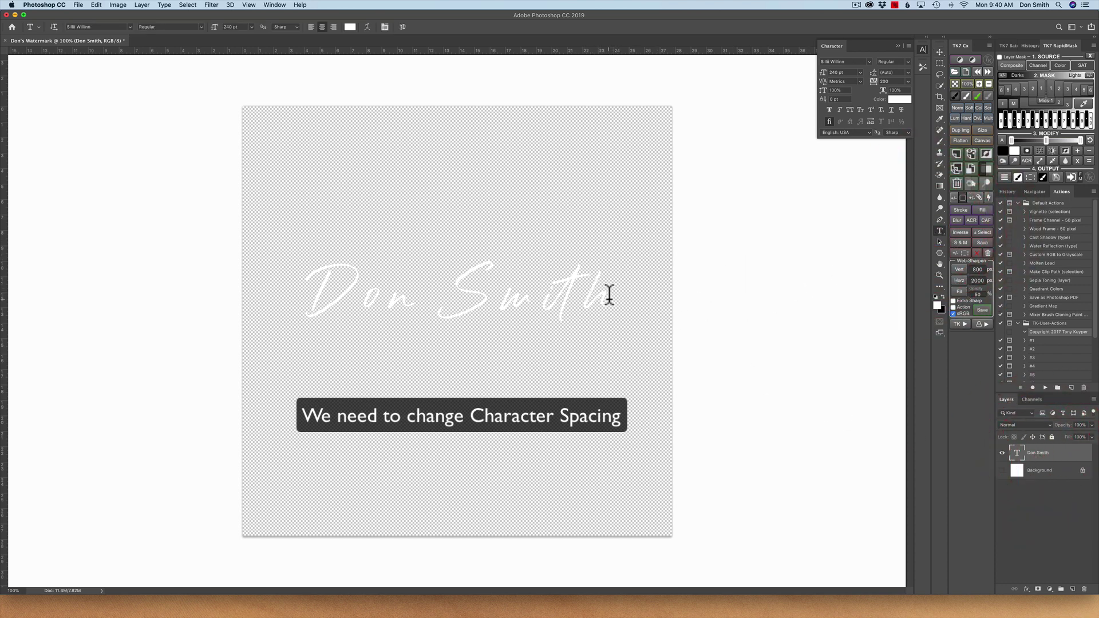
left_click_drag(608, 294, 283, 295)
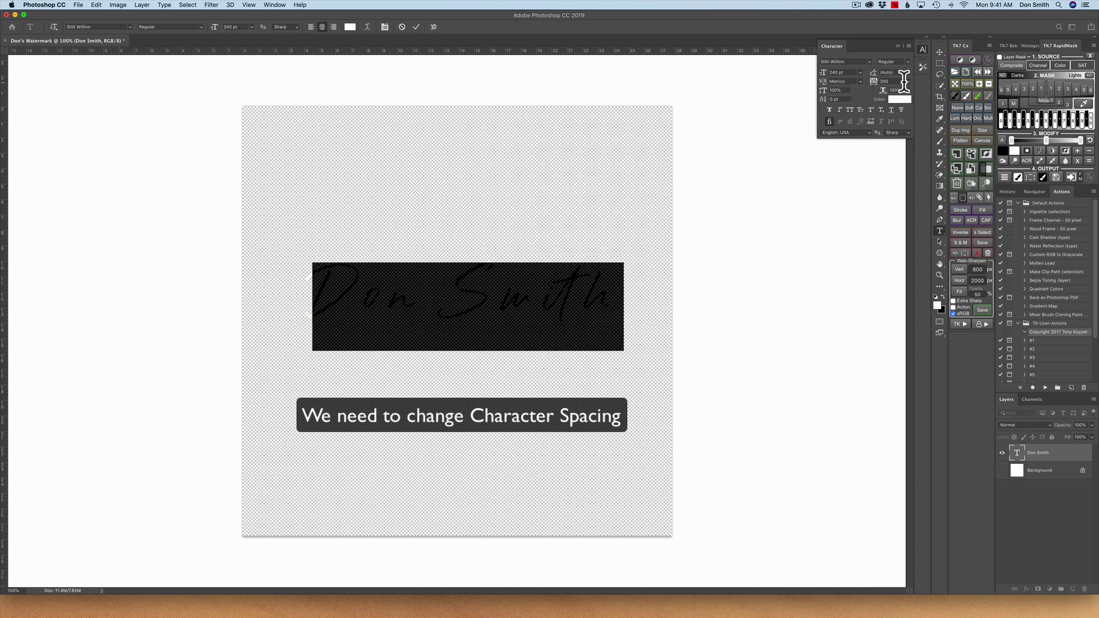
double_click(877, 81)
left_click(757, 94)
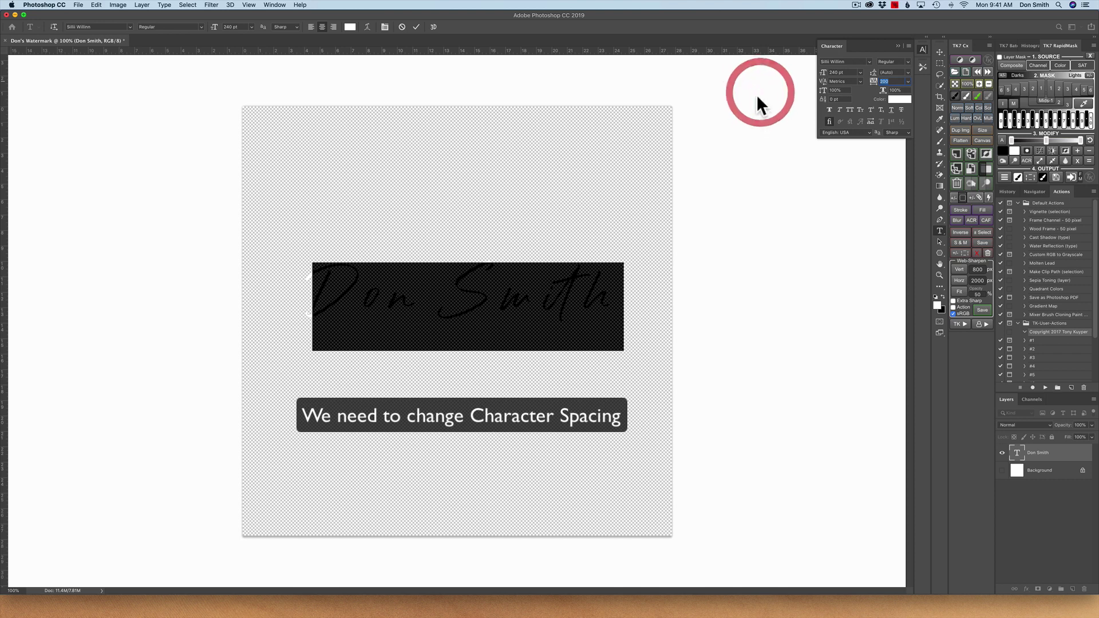
type("0")
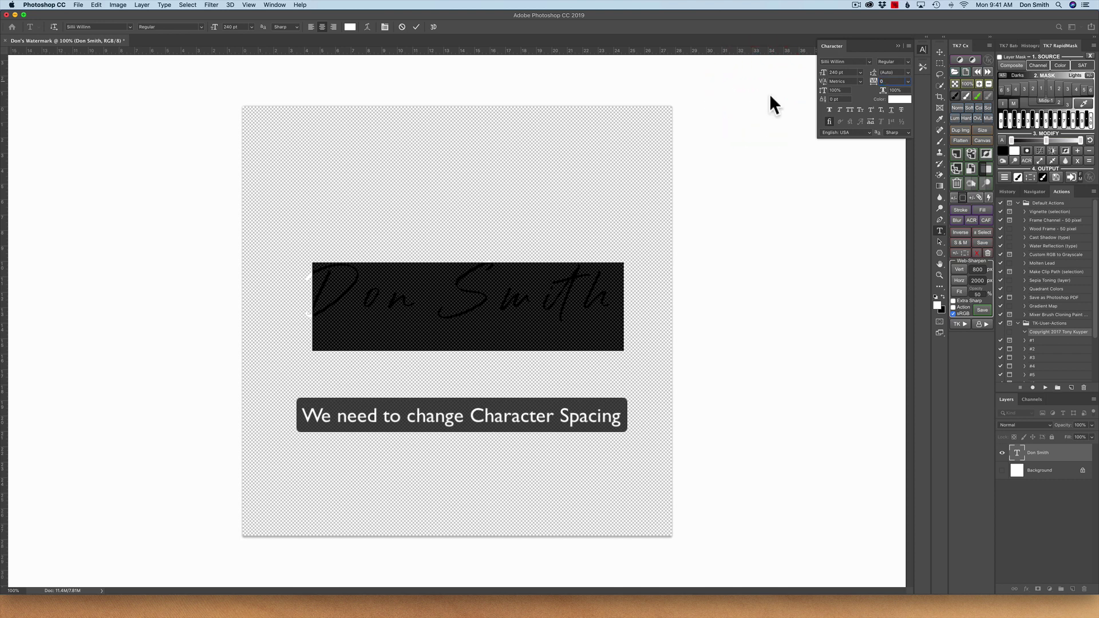
key("Return")
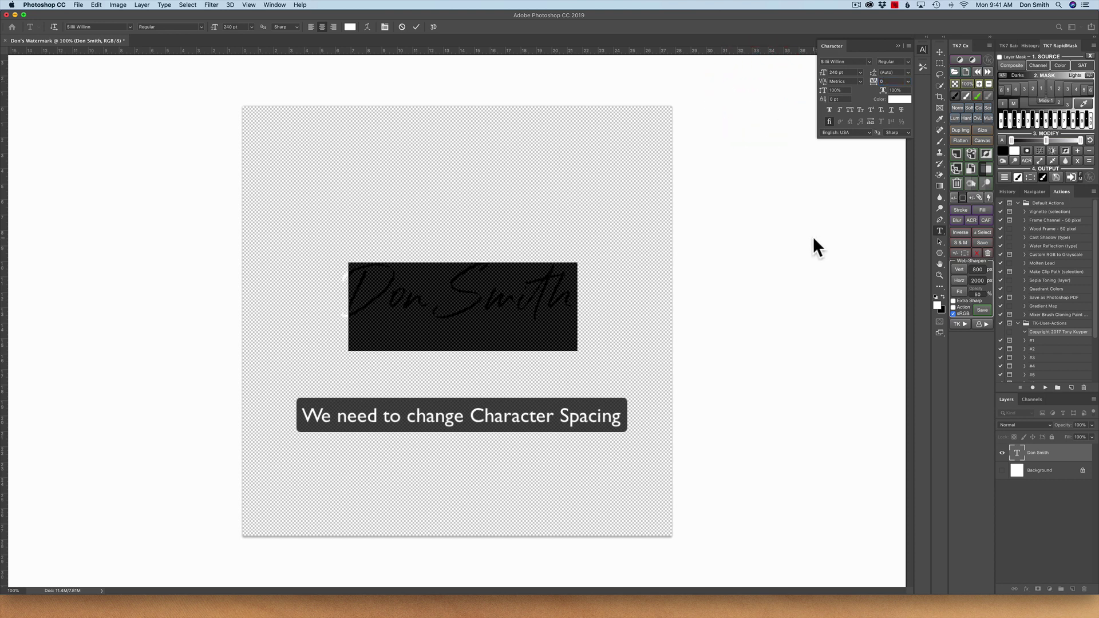
left_click(897, 247)
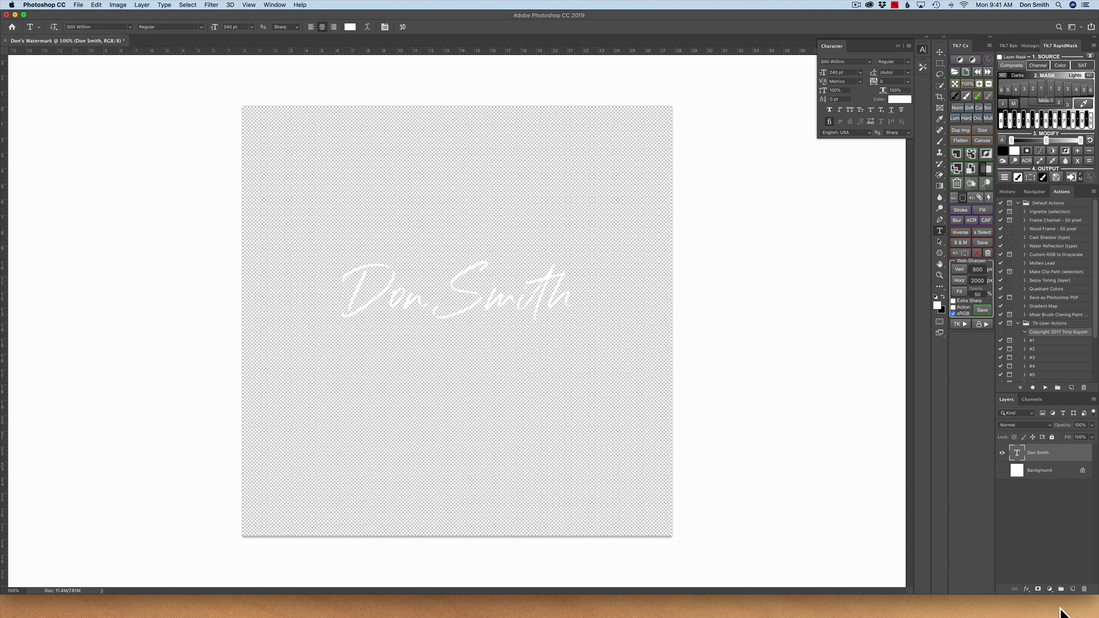
left_click(1072, 588)
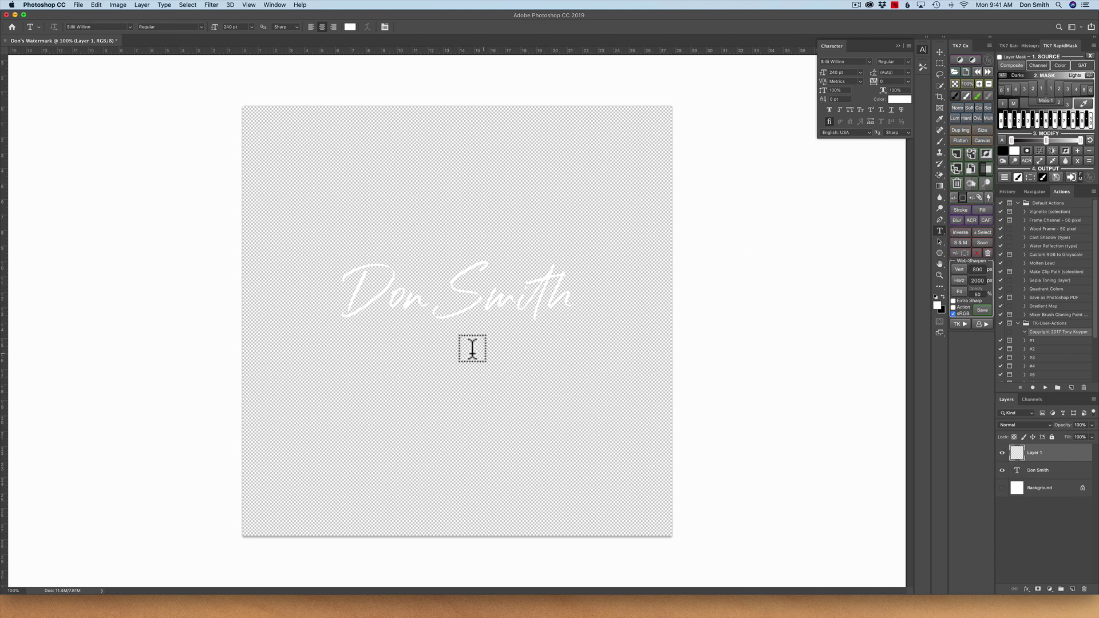
Type 'Photography' on a second line below the name and select it
left_click(450, 379)
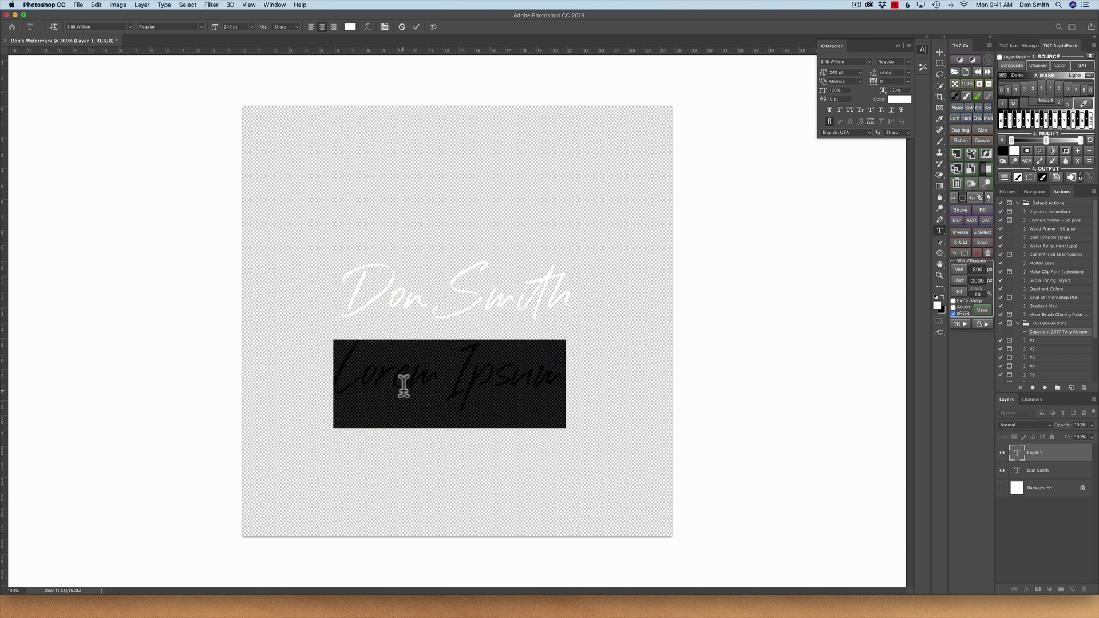
type("Photog")
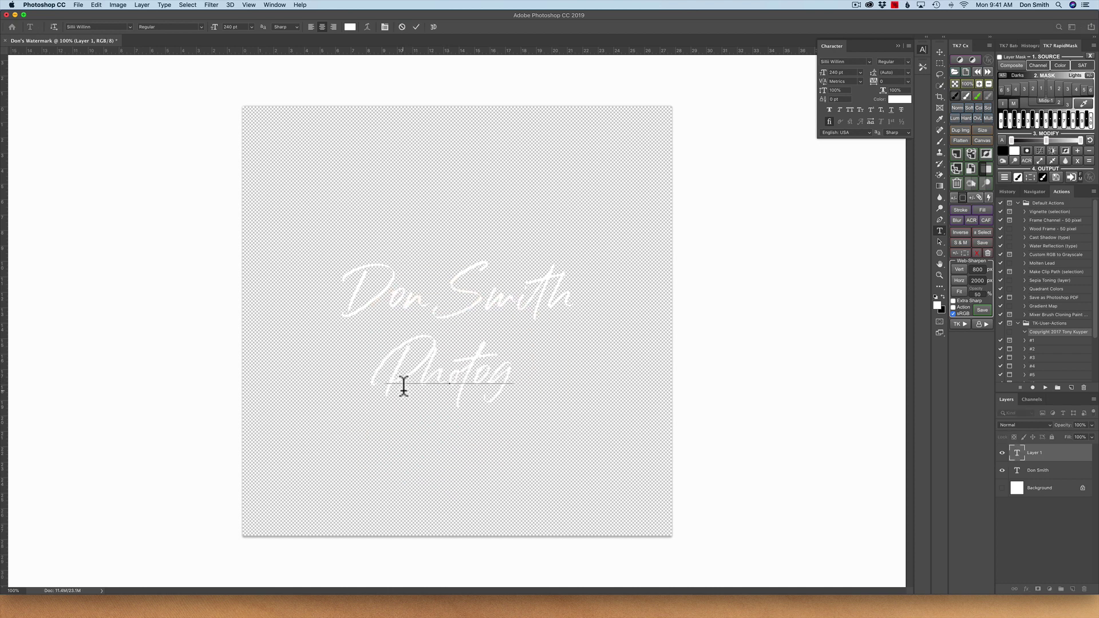
type("raphy")
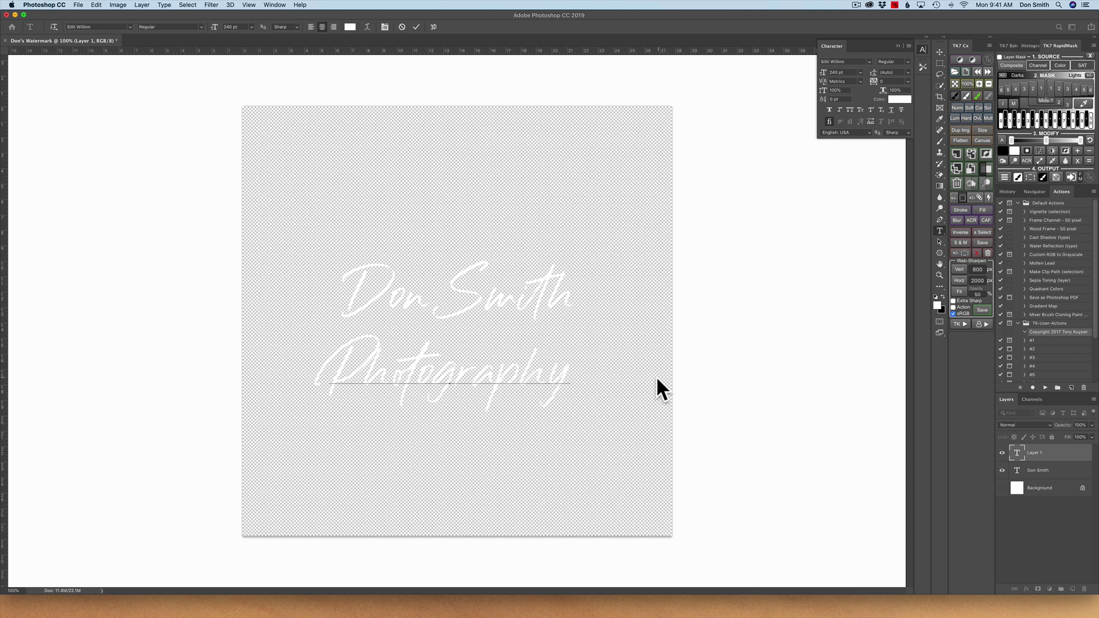
left_click_drag(575, 387, 302, 383)
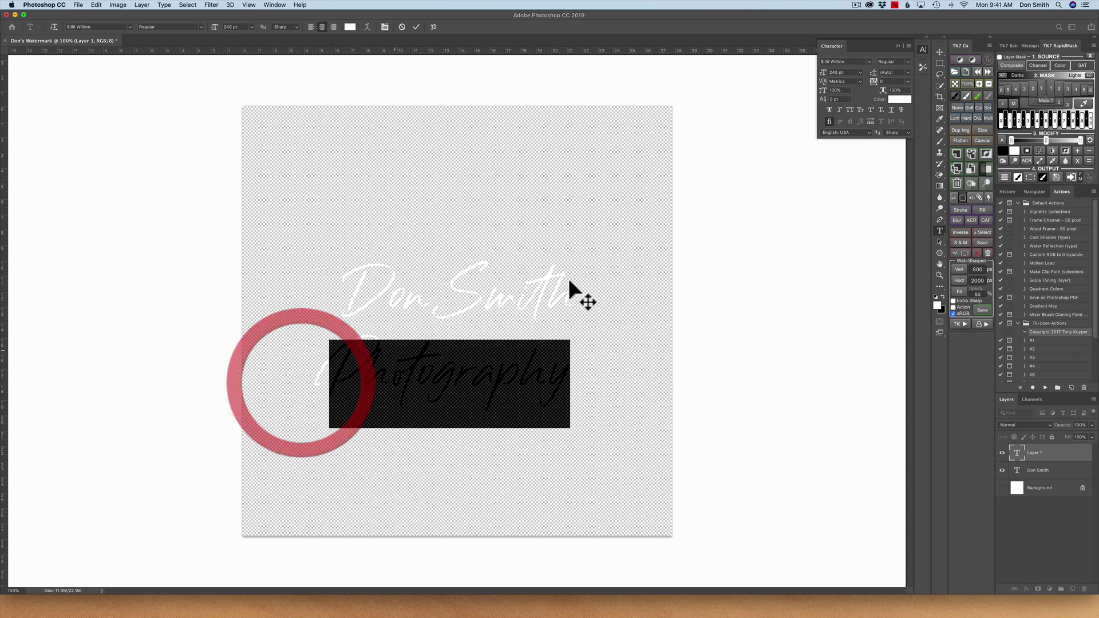
Change the Photography text to Caviar Dreams and reduce its size from 240 to 140 pt
left_click(870, 60)
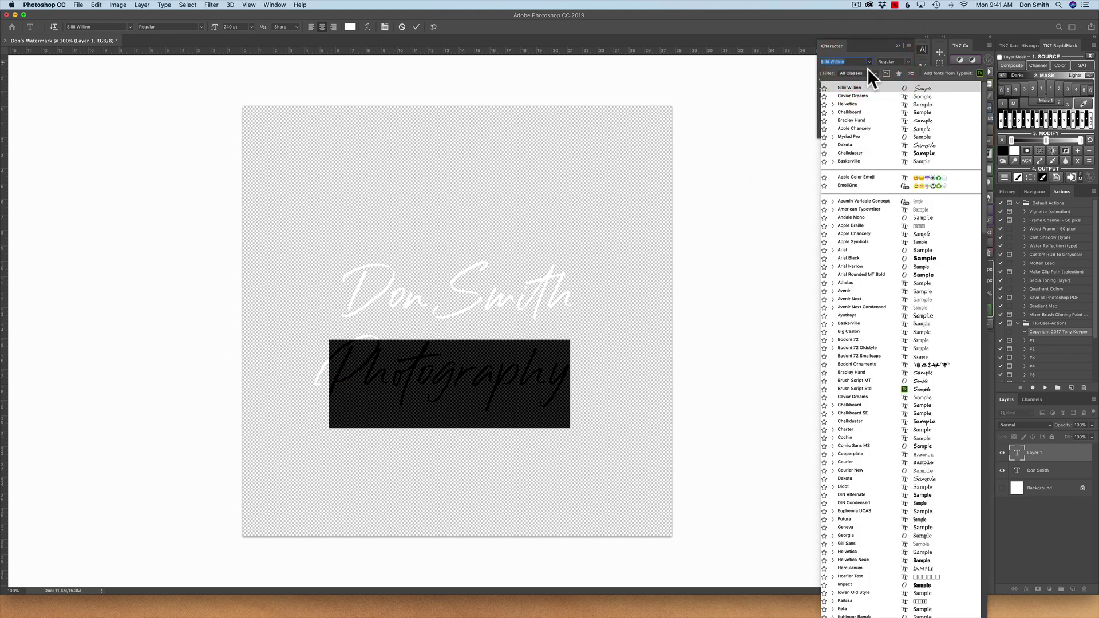
left_click(860, 96)
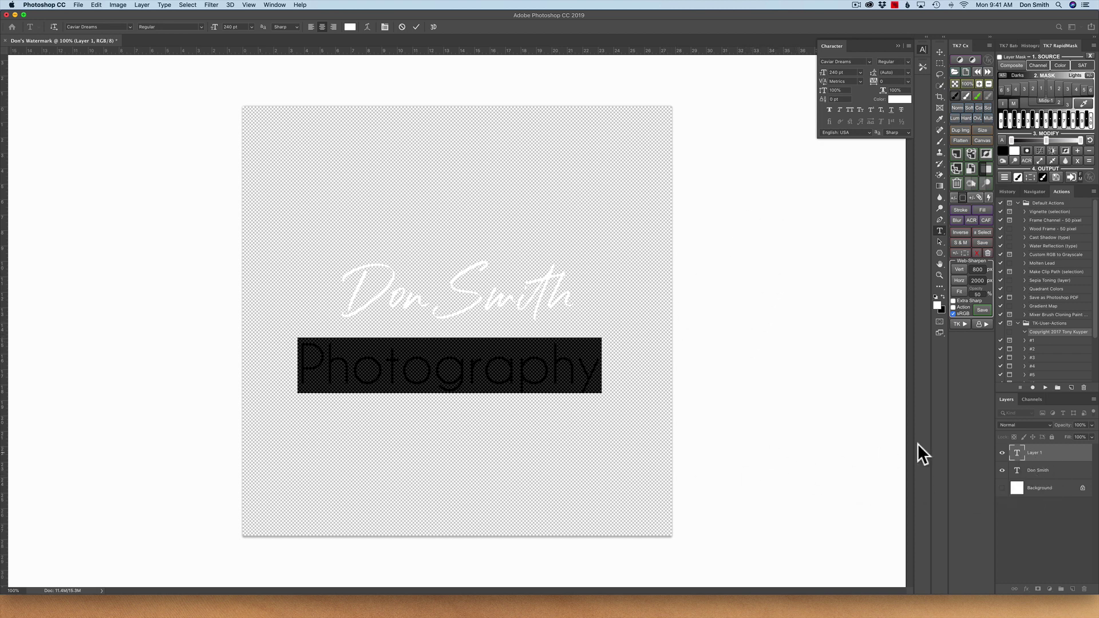
left_click(1058, 455)
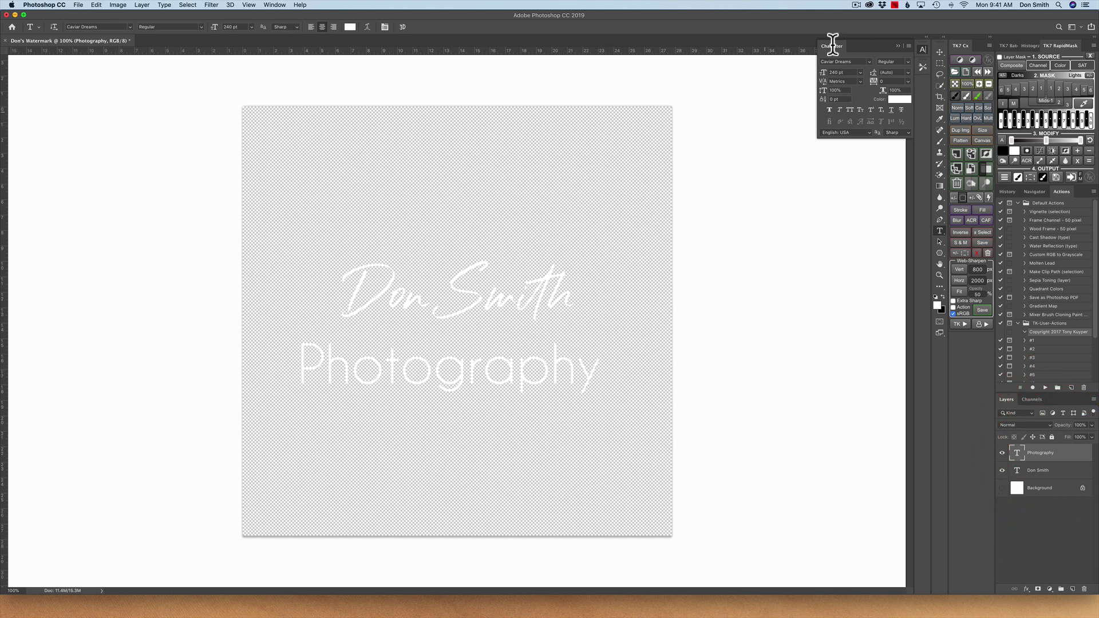
left_click(838, 73)
key("BackSpace")
type("140")
key("Return")
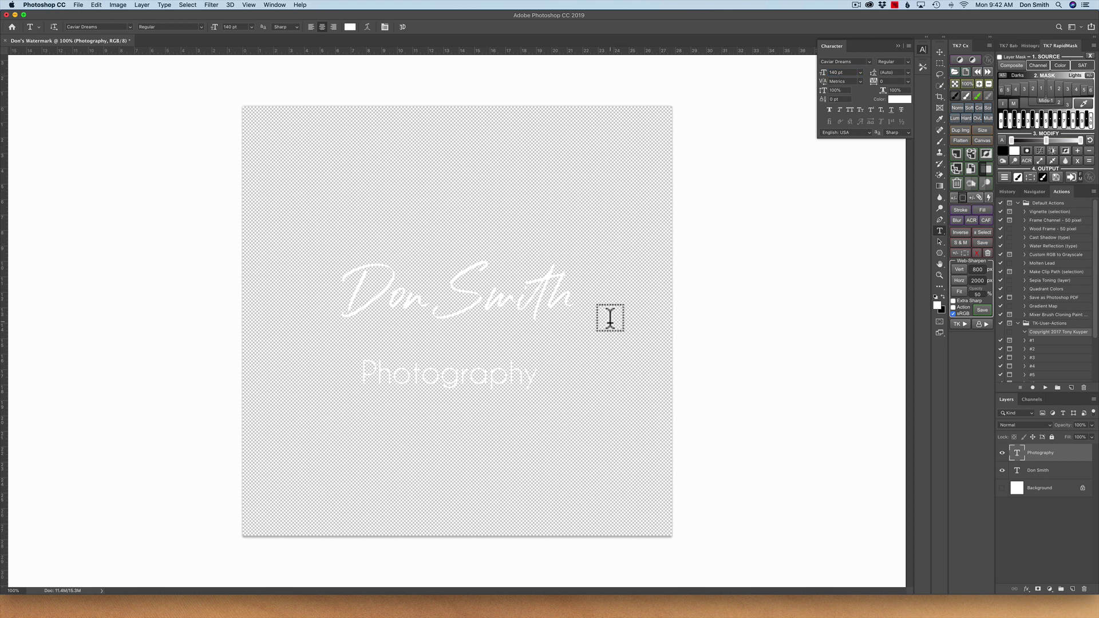
Set Photography's tracking to 100 and drag the line up closer beneath the name
left_click(908, 81)
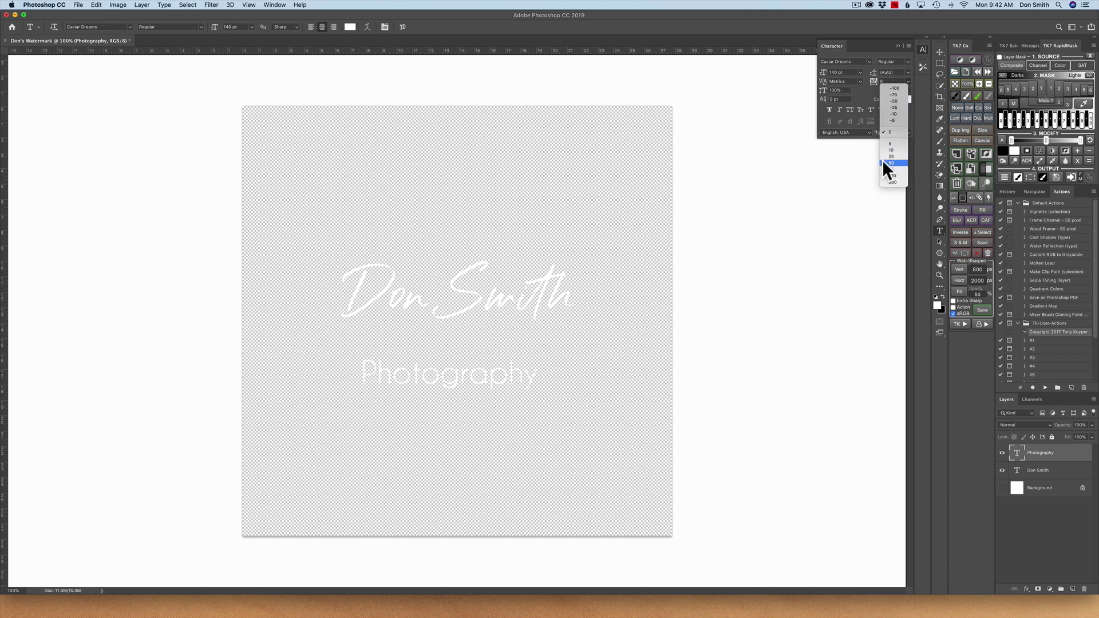
left_click(885, 176)
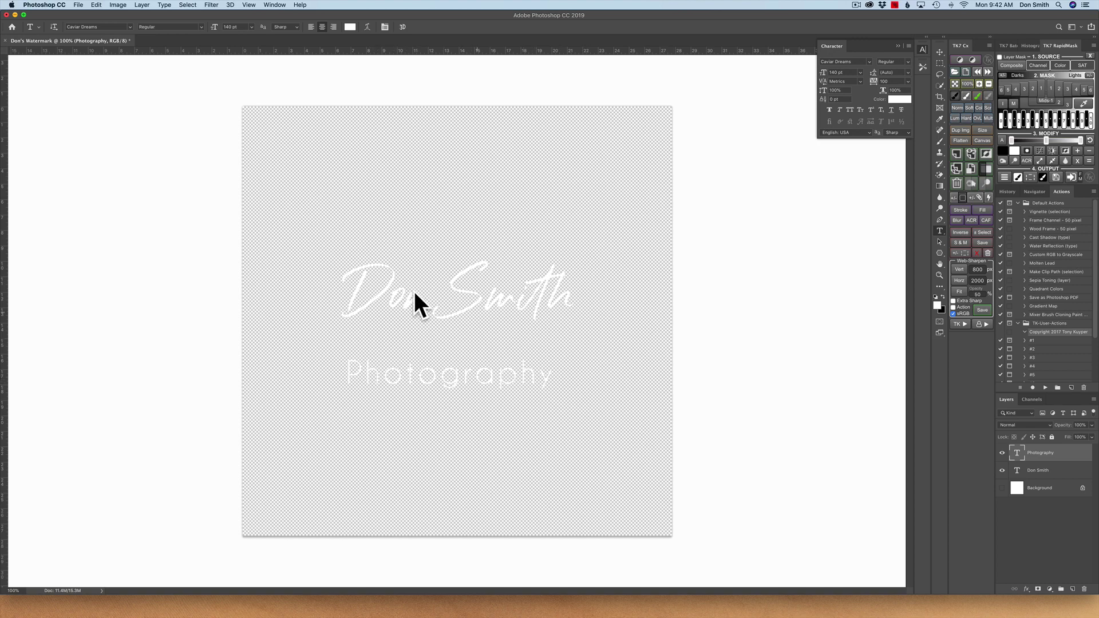
key("ctrl+Up")
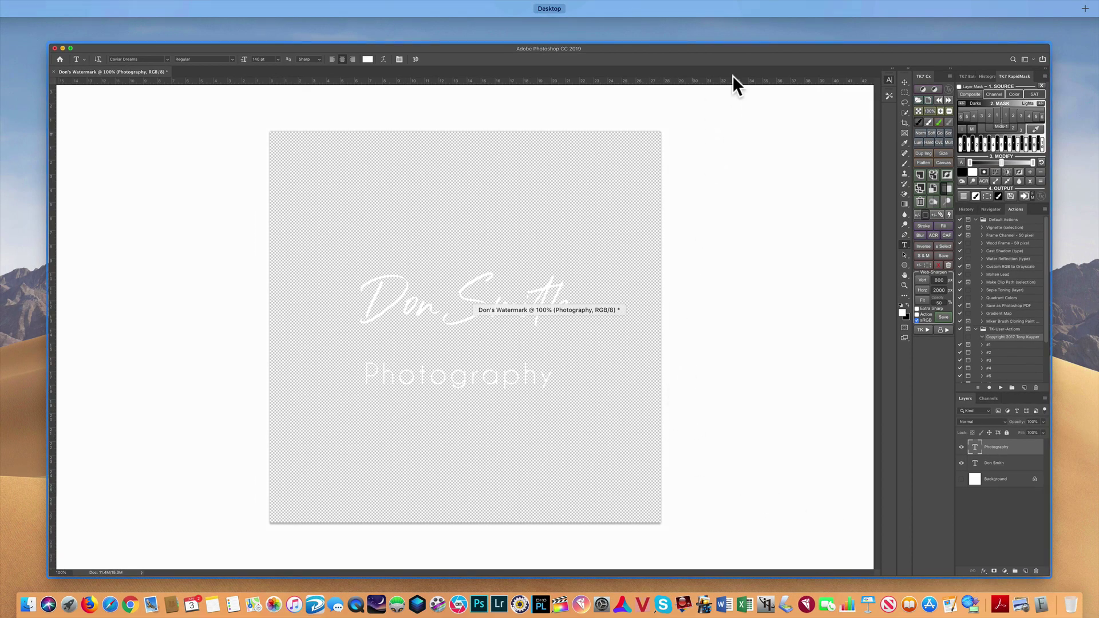
left_click(751, 32)
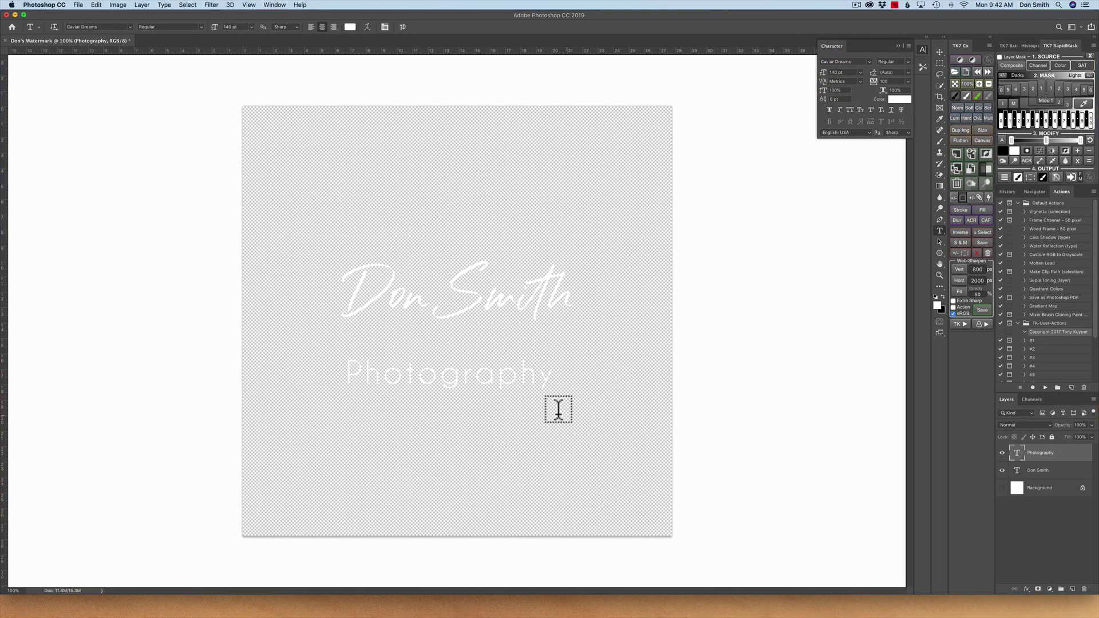
key("v")
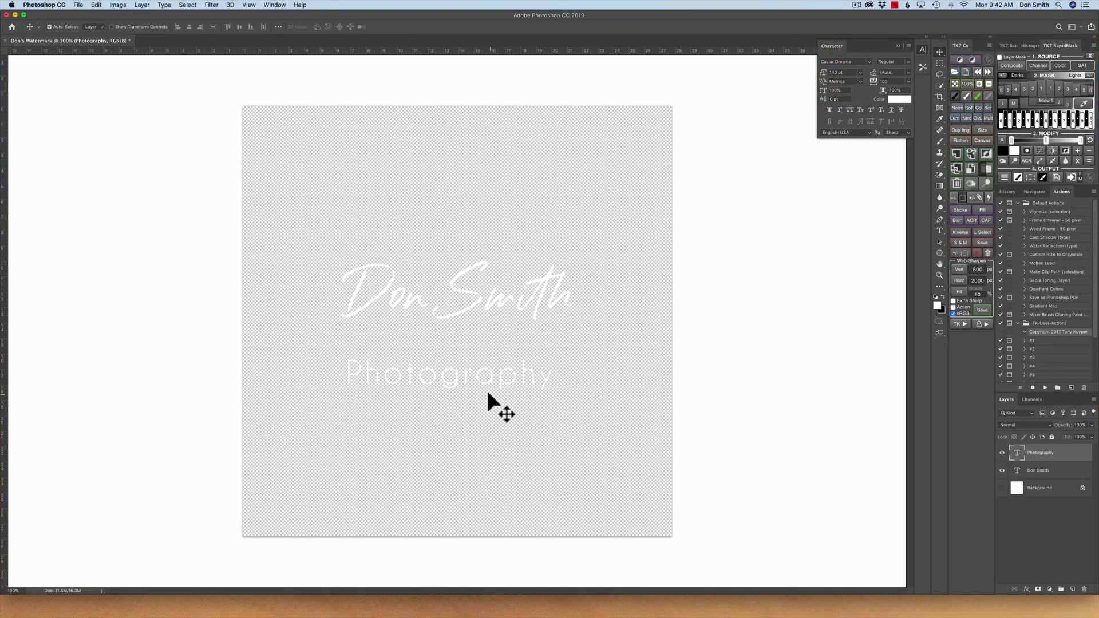
left_click_drag(486, 381, 496, 363)
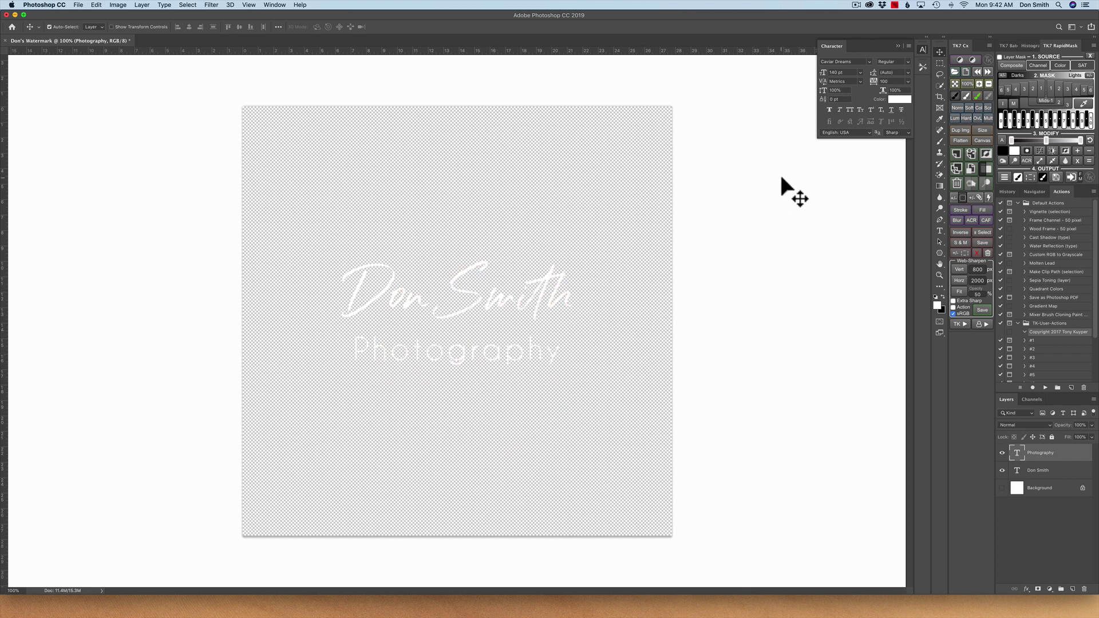
Widen Photography's tracking to 200, close the Character panel, and select both text layers
left_click(908, 82)
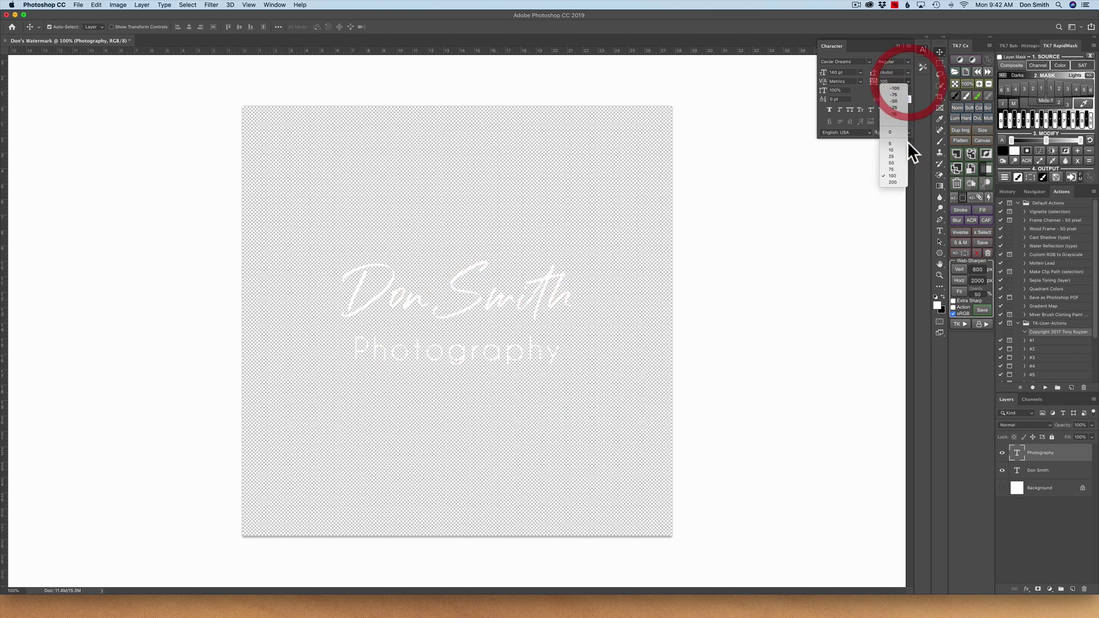
left_click(897, 180)
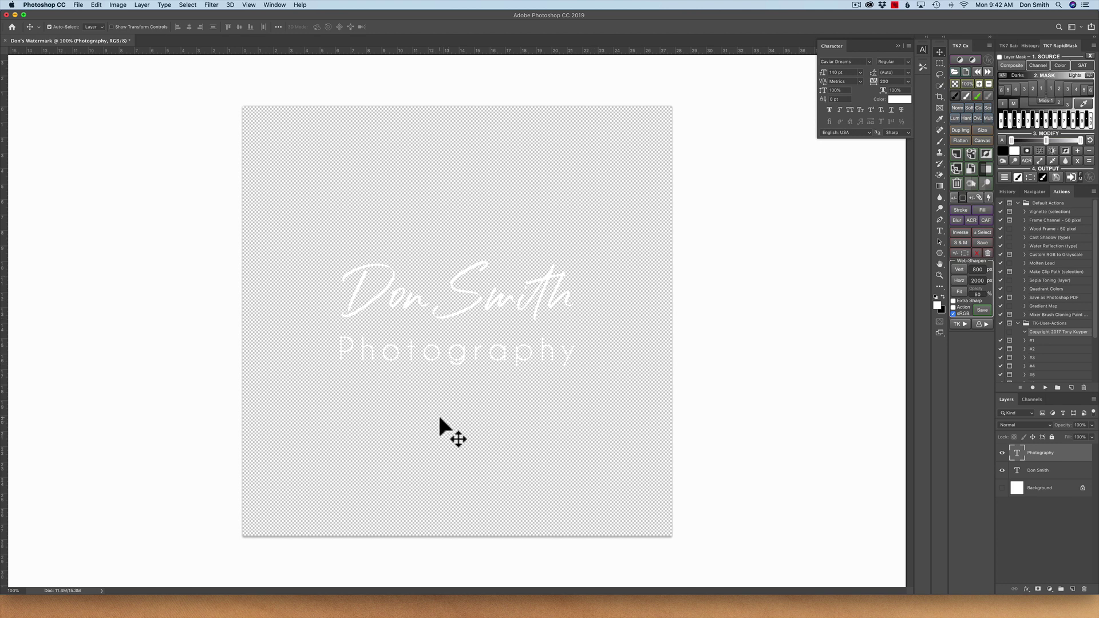
left_click(897, 43)
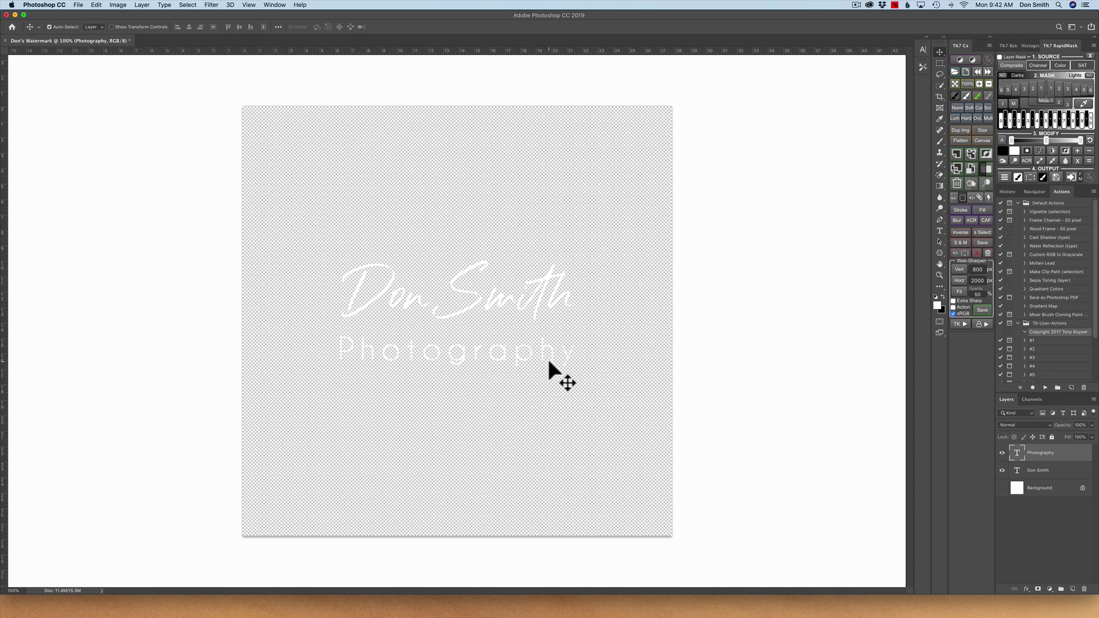
left_click(1059, 470, "shift")
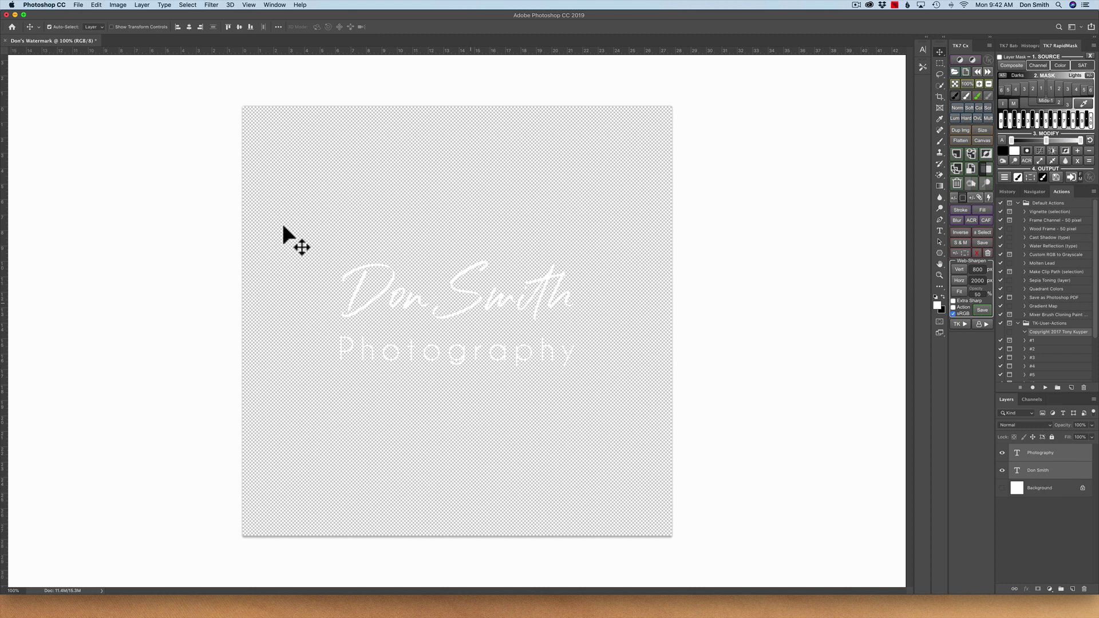
Start a Save As into the Desktop's 2019 Don's Watermarks folder, then cancel it
left_click(77, 4)
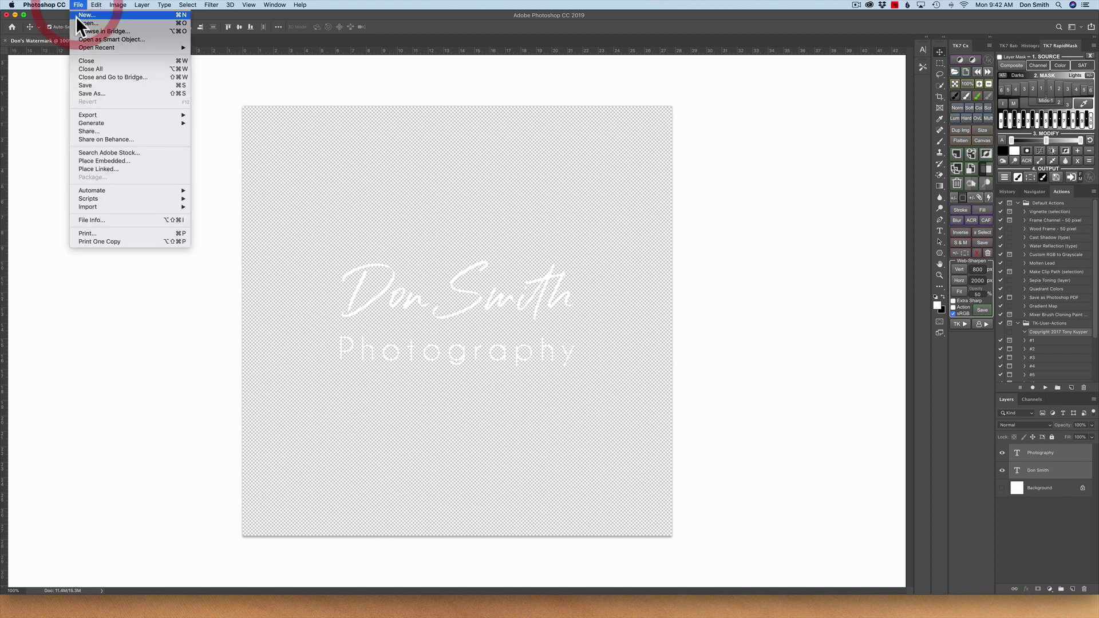
left_click(94, 93)
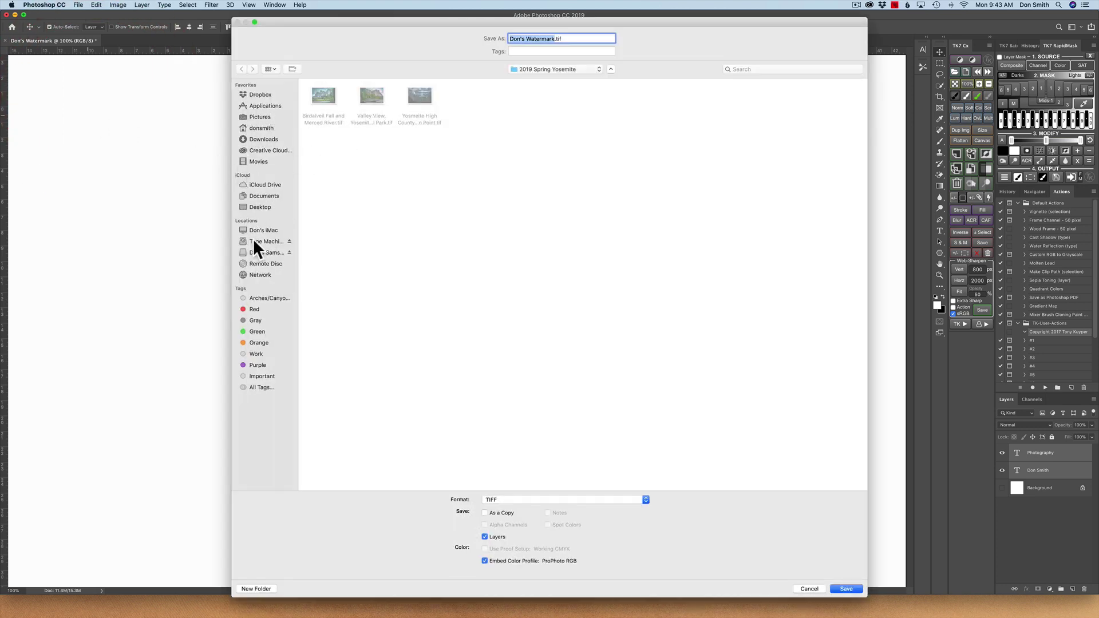
left_click(264, 207)
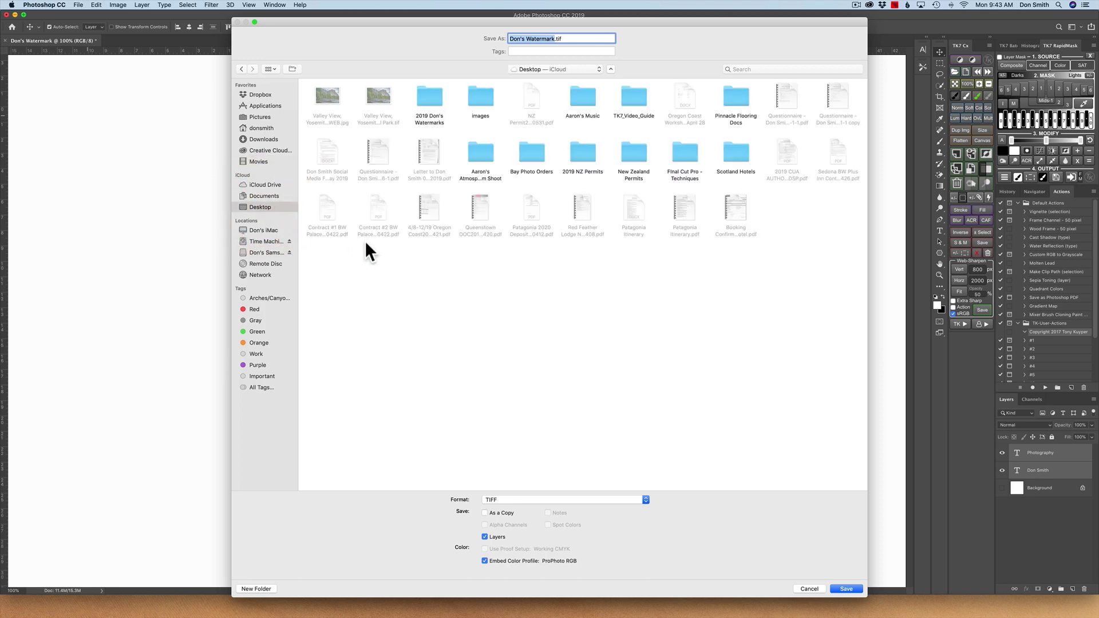
double_click(431, 98)
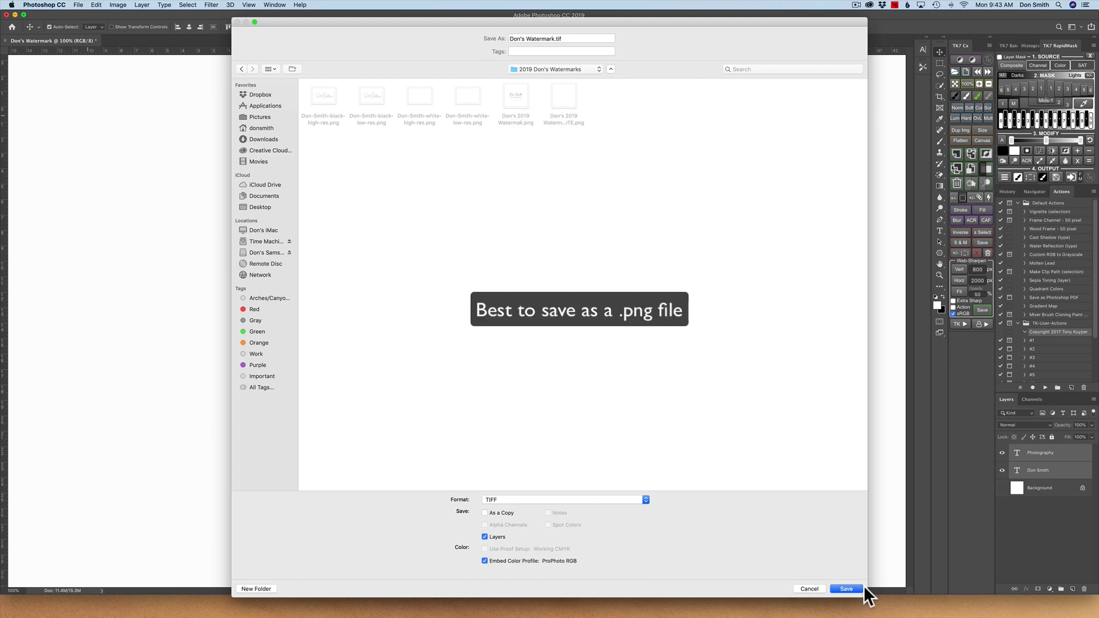
left_click(112, 257)
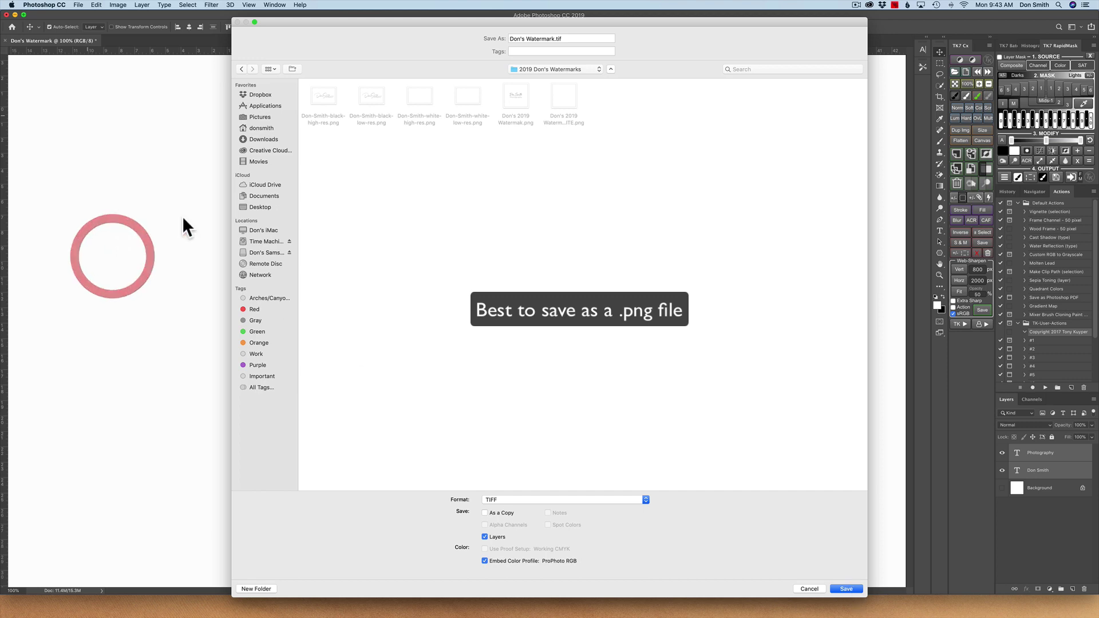
left_click(805, 589)
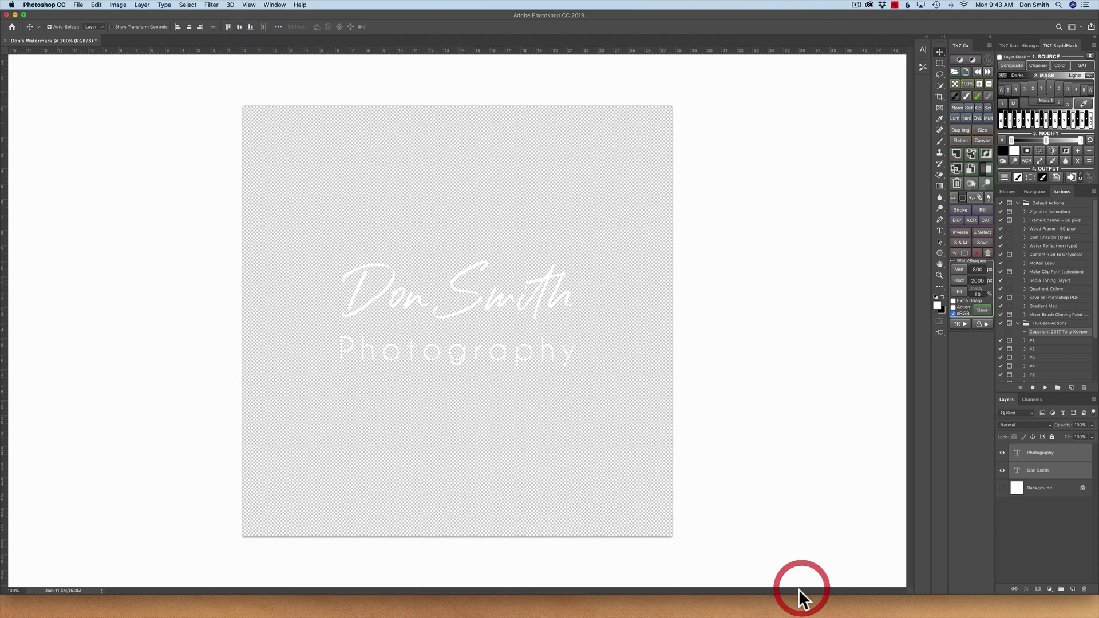
Select only the script name layer and highlight its text for recolouring
left_click(1055, 470)
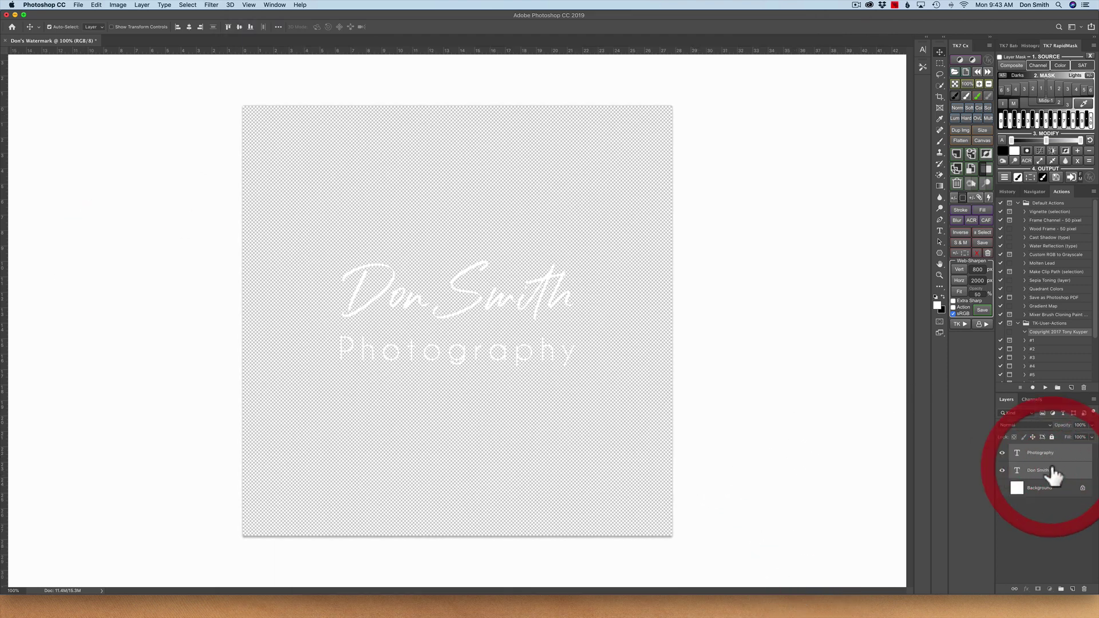
left_click(1034, 527)
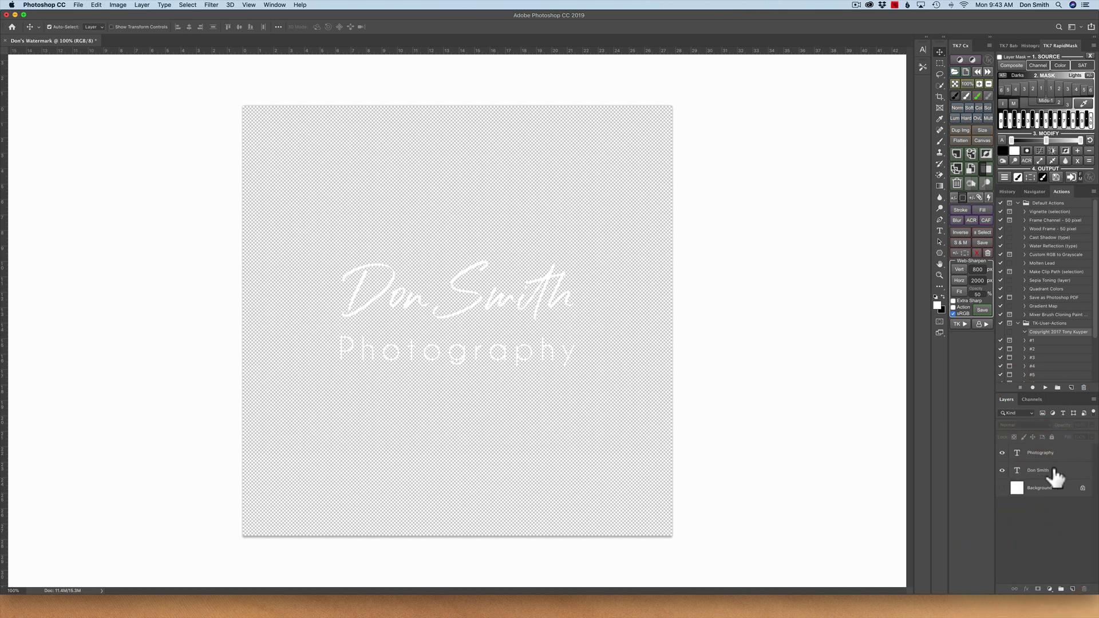
left_click(1048, 470)
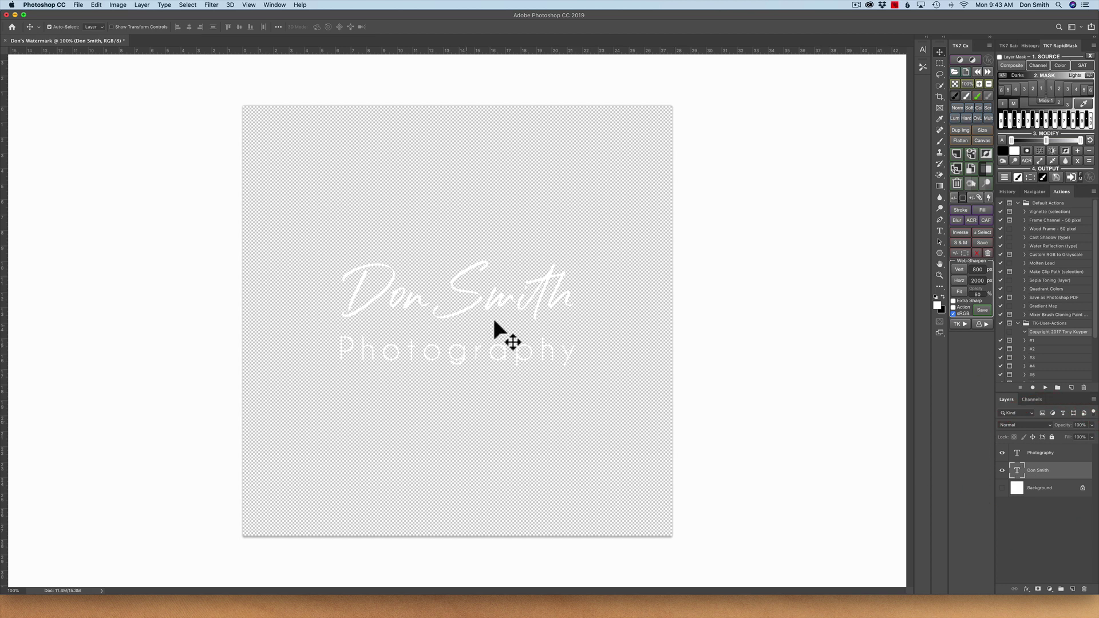
left_click(939, 231)
left_click_drag(570, 286, 266, 290)
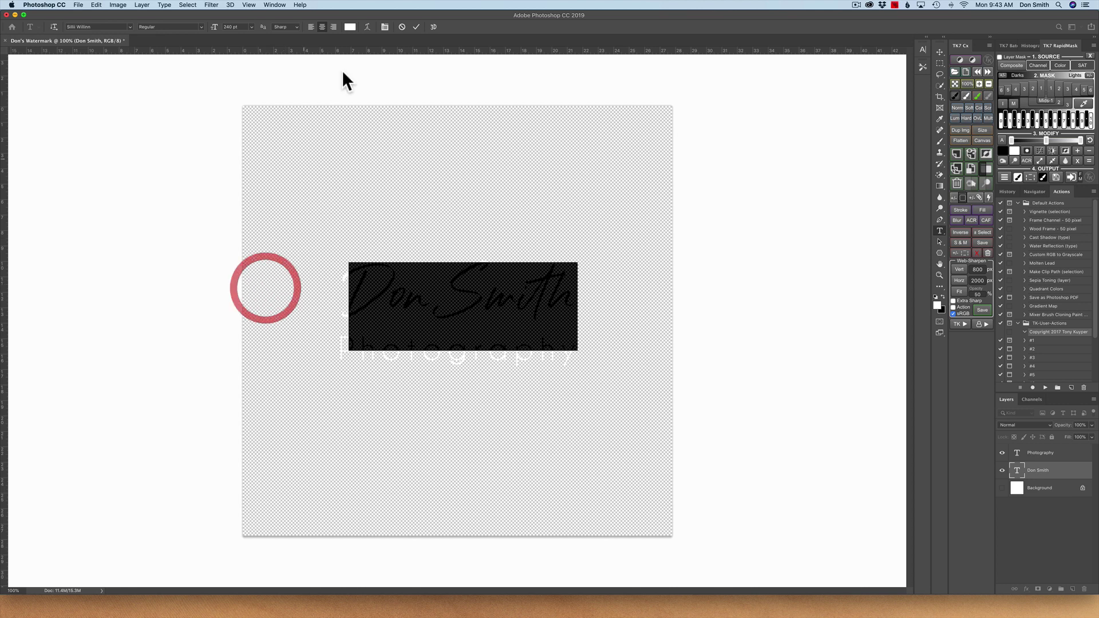
Try black on the name text, then set it back to near-white fcfafa and commit
left_click(349, 26)
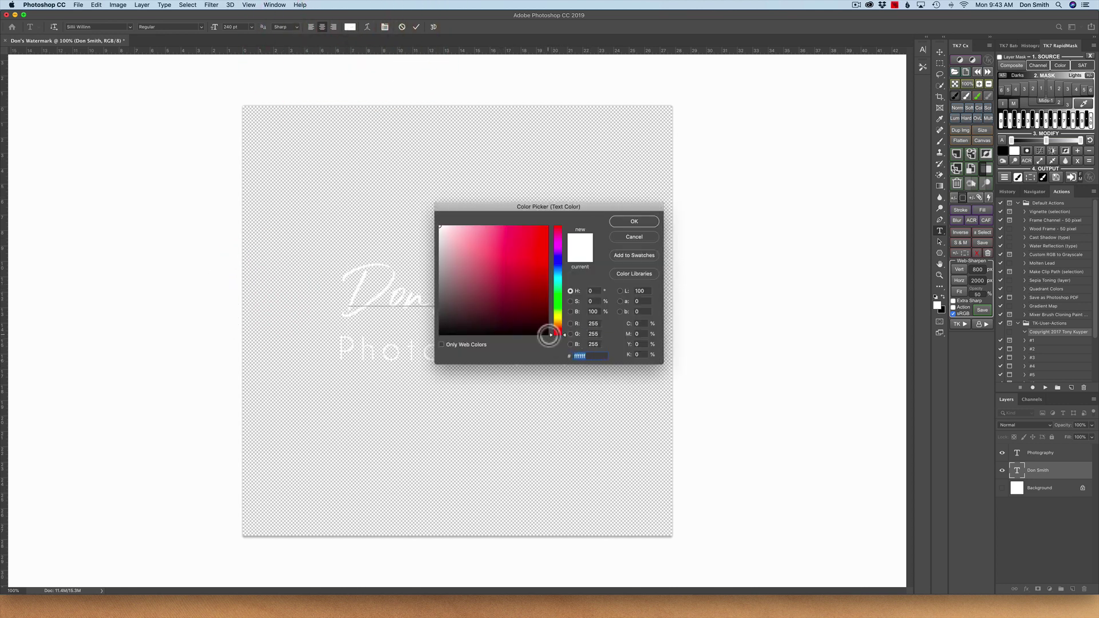
left_click(547, 335)
left_click(632, 223)
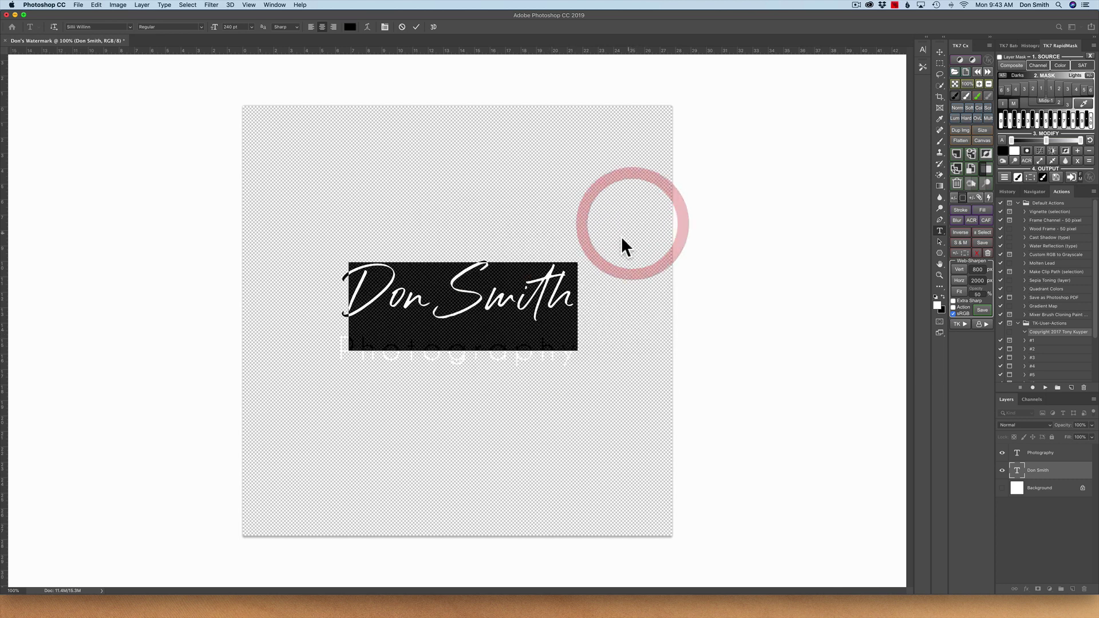
left_click(350, 27)
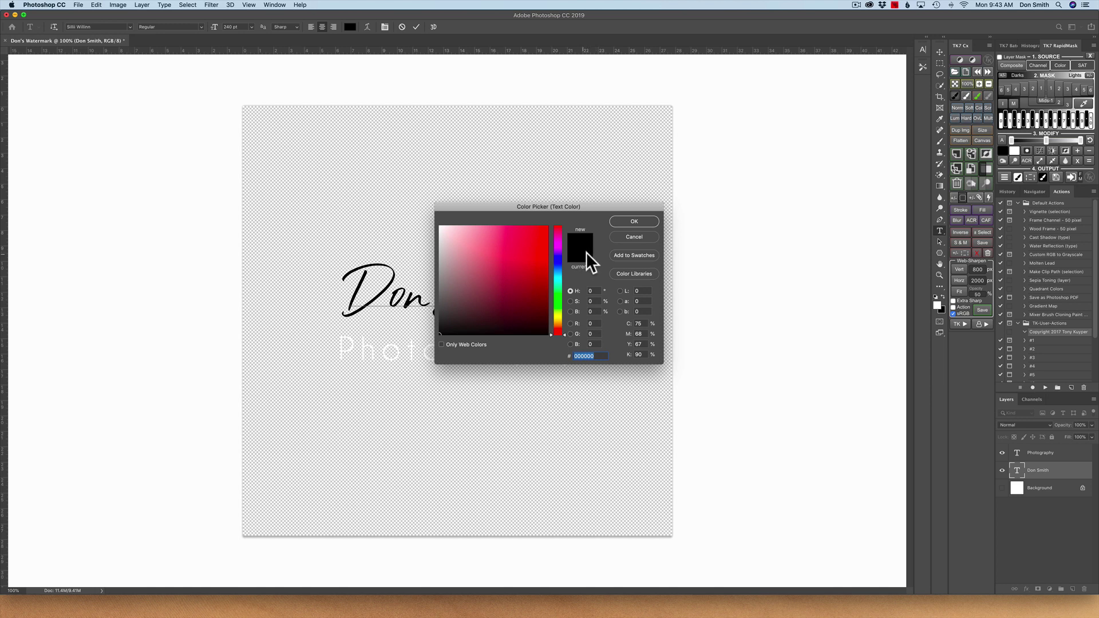
left_click(441, 227)
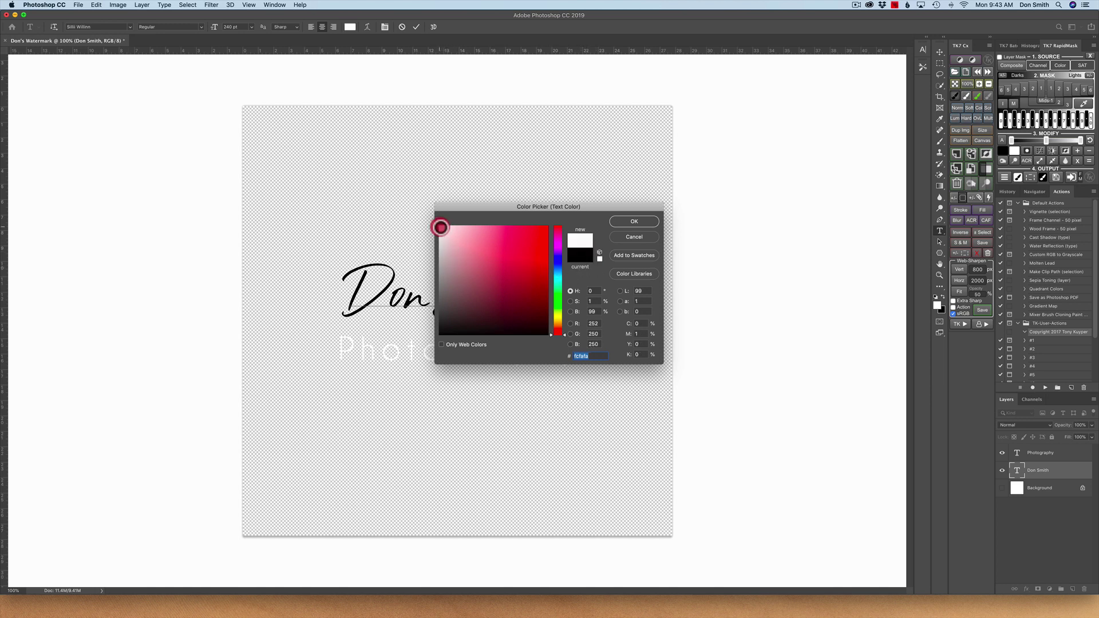
left_click(635, 222)
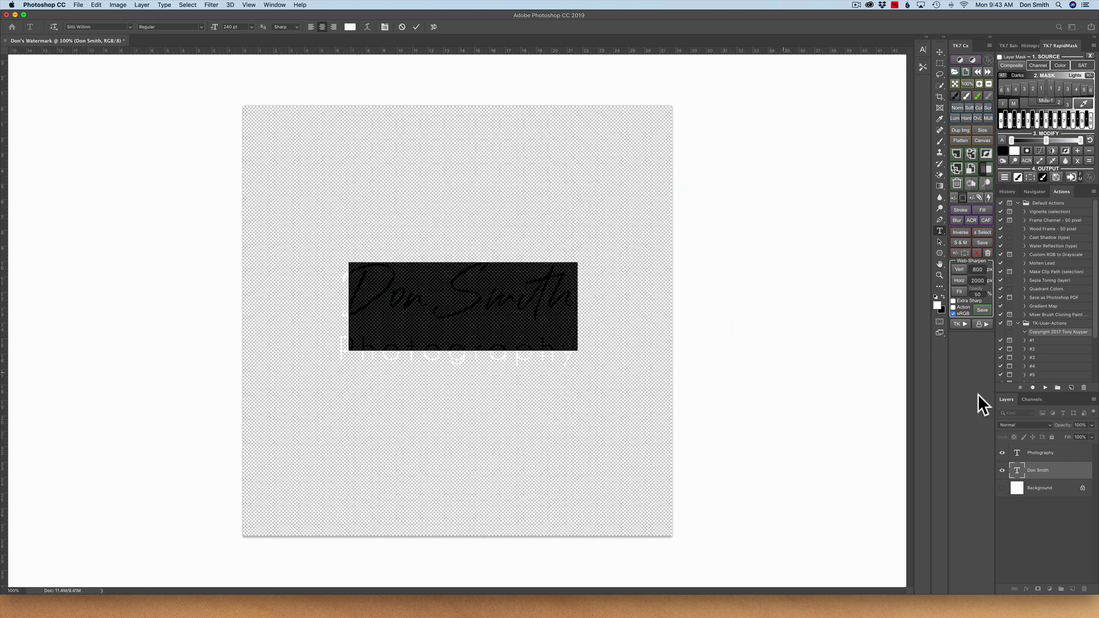
left_click(1069, 472)
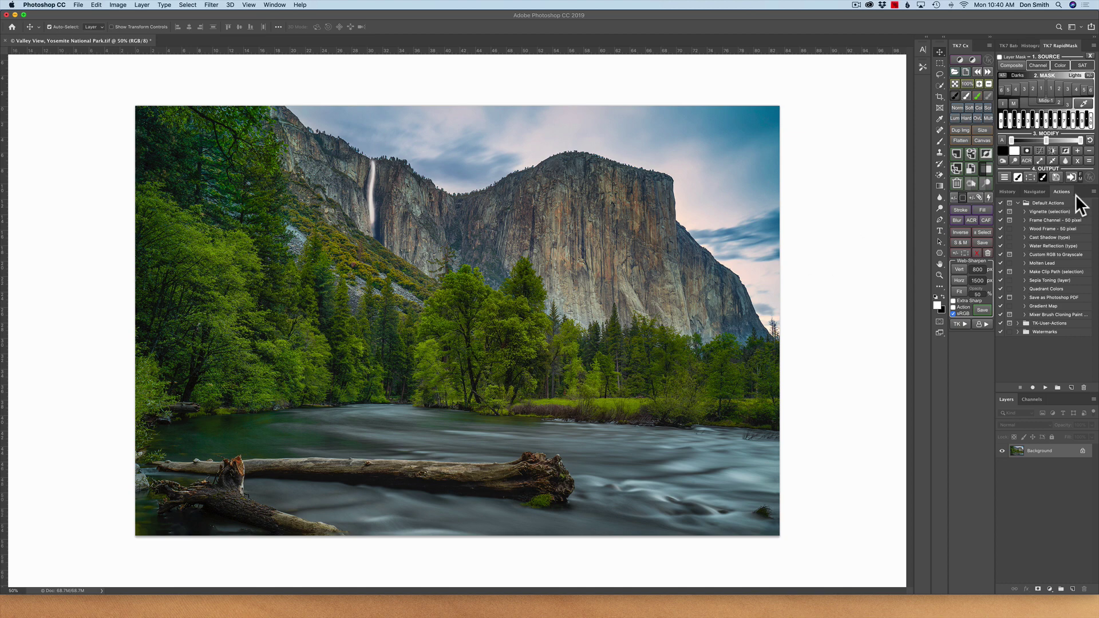
Show the Actions panel, dismiss the New Set dialog, and expand the Watermarks set
left_click(277, 4)
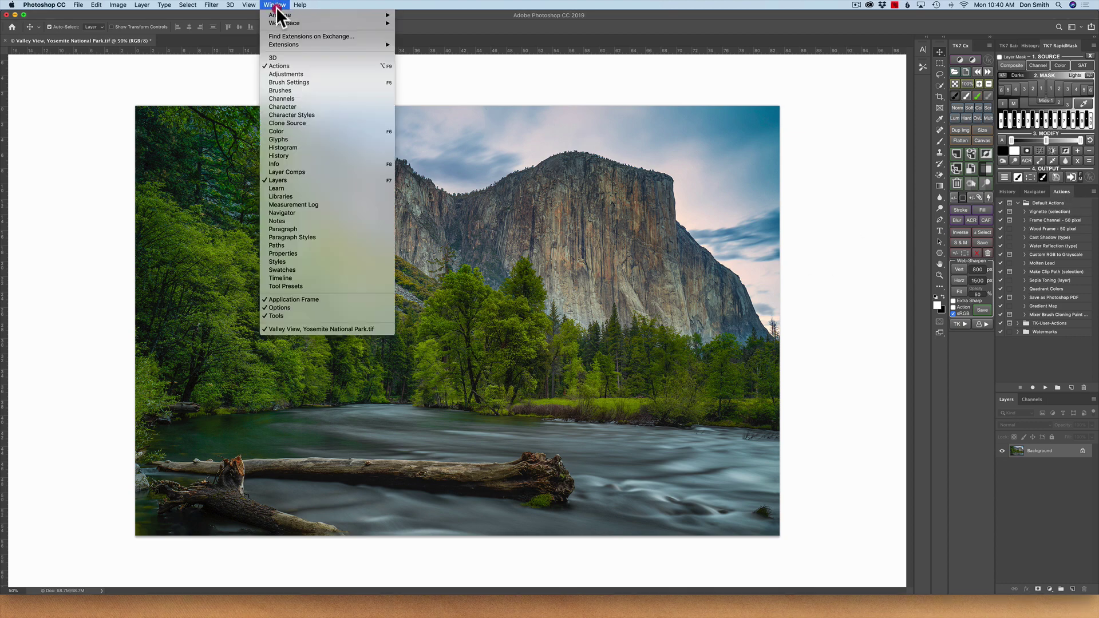
left_click(271, 64)
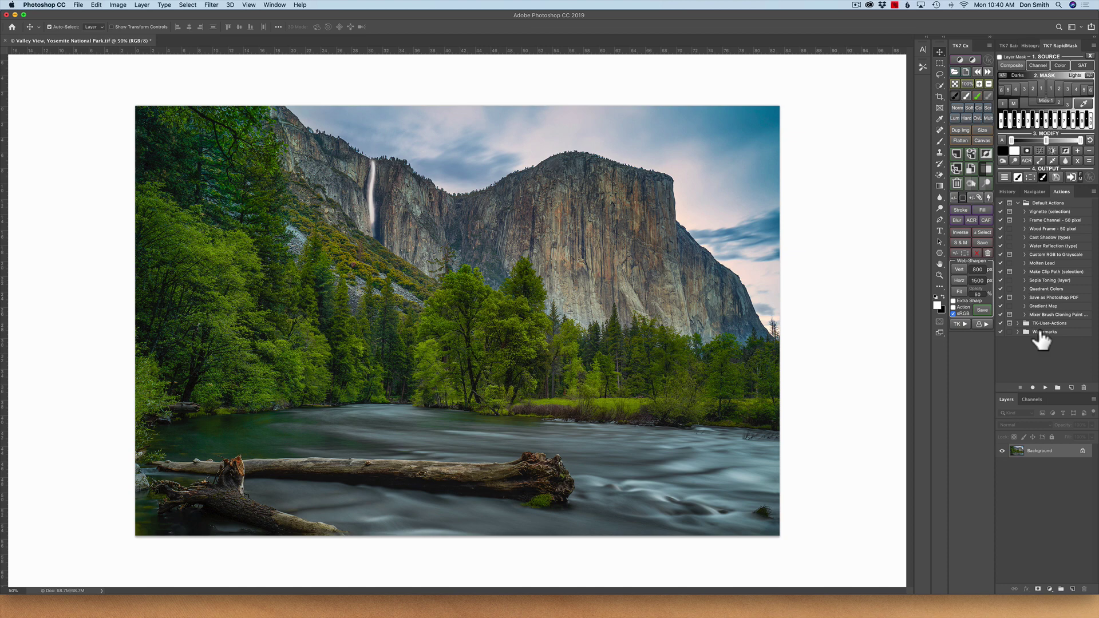
left_click(1058, 388)
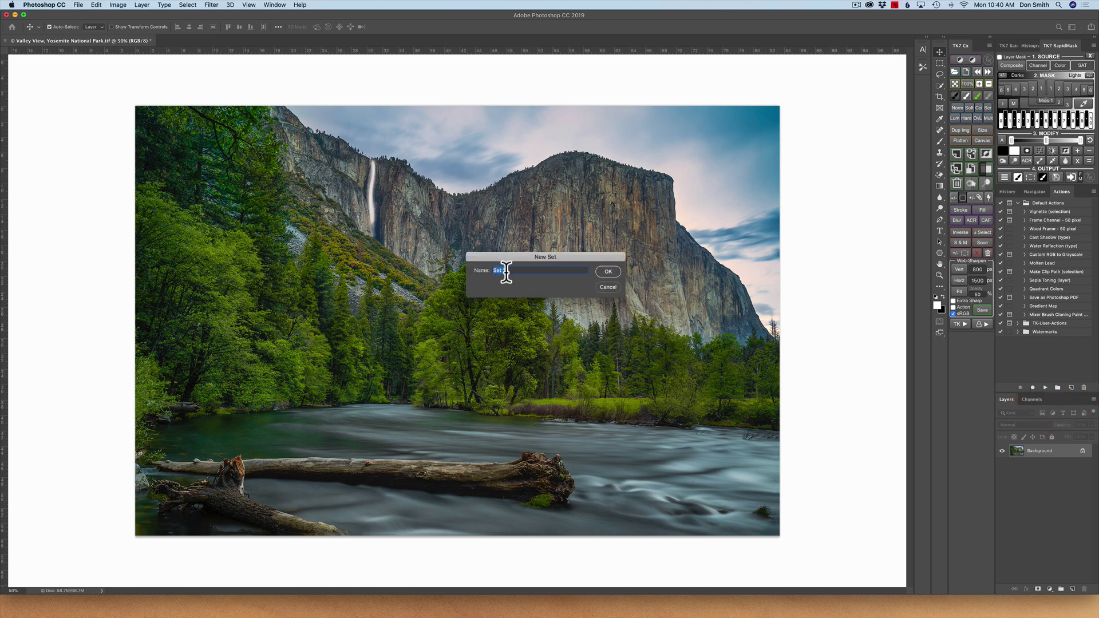
left_click(609, 285)
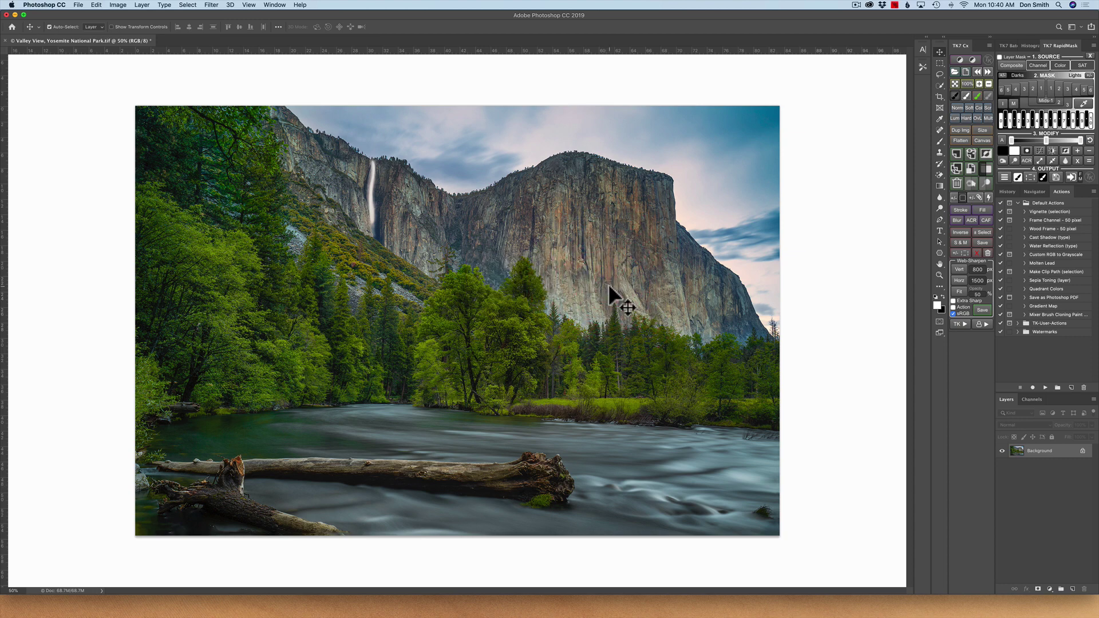
left_click(1019, 333, "alt")
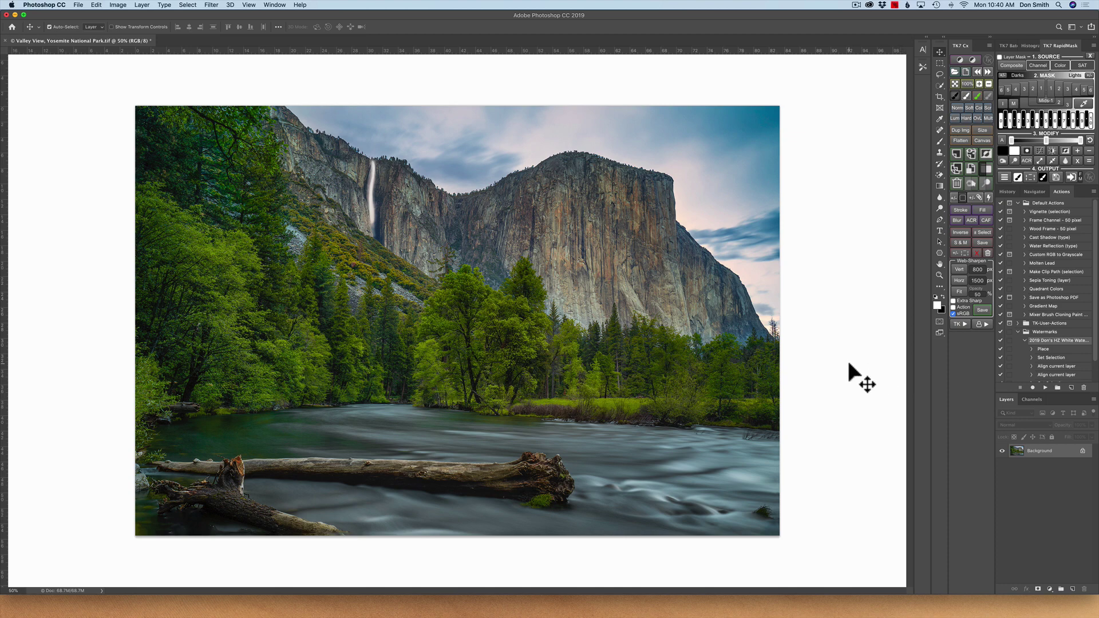
Create and begin recording a 'Don's Test Watermark' action, then choose File > Place Embedded
left_click(1072, 389)
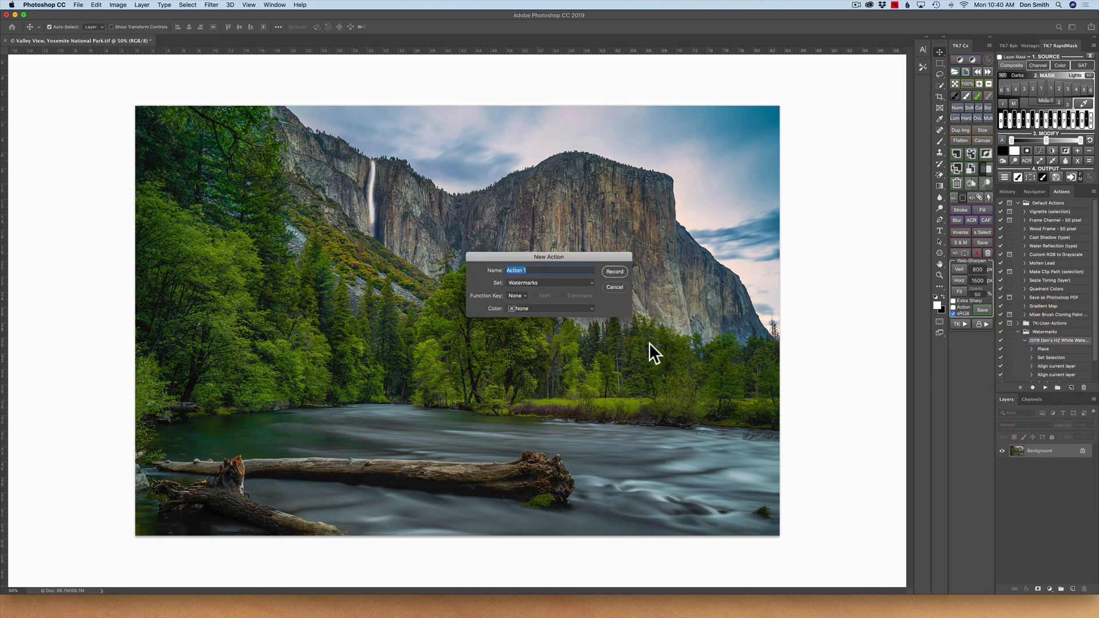
type("DOn's Test Watermark")
triple_click(510, 269)
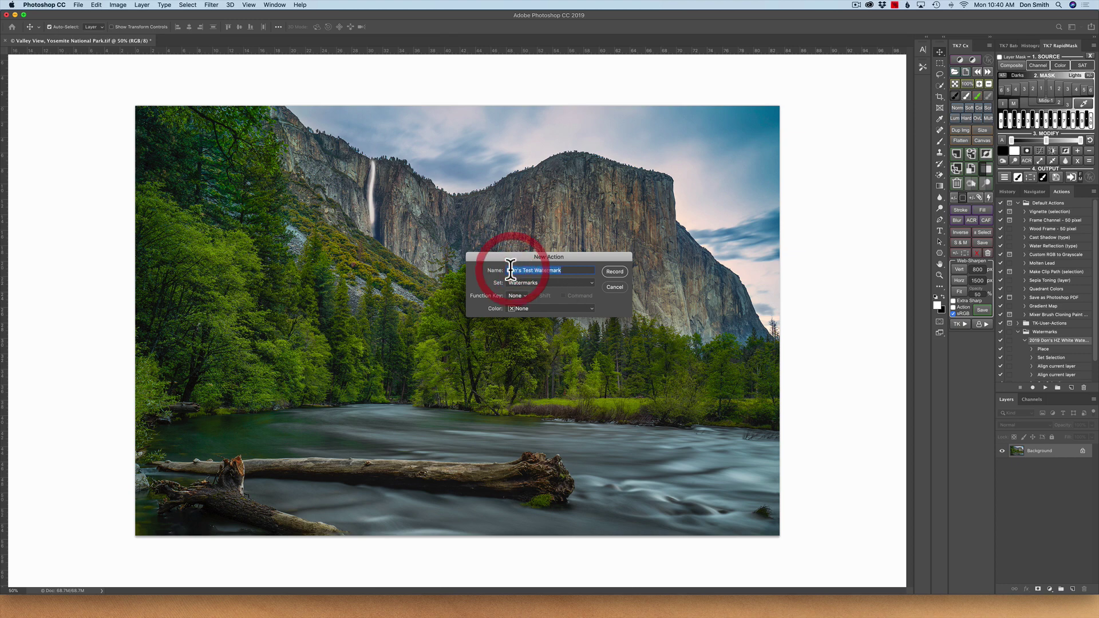
left_click(615, 272)
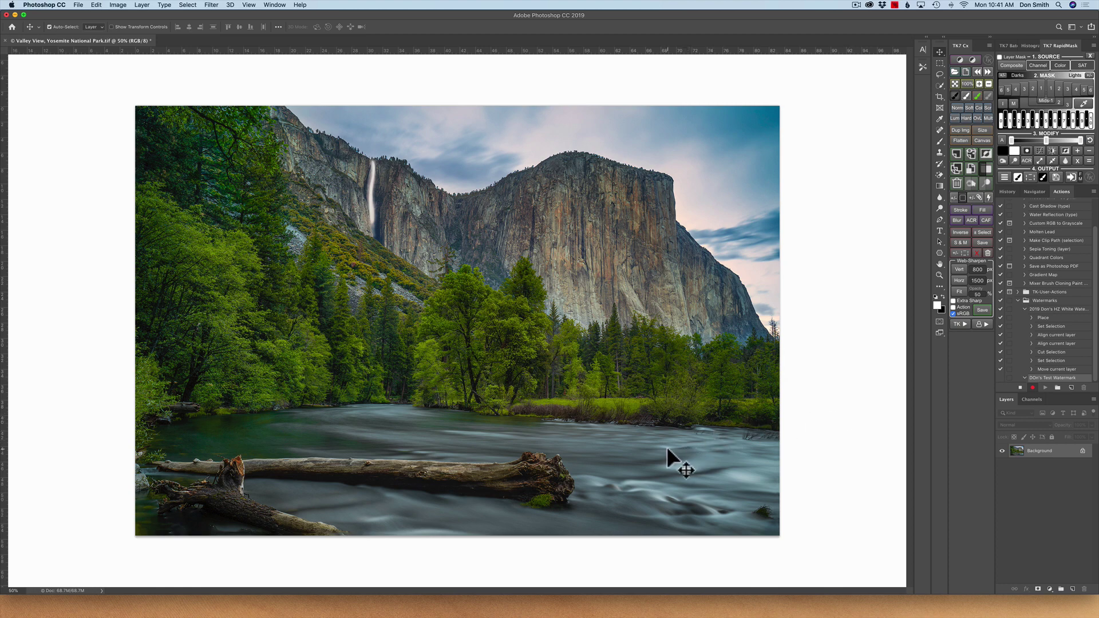
left_click(79, 5)
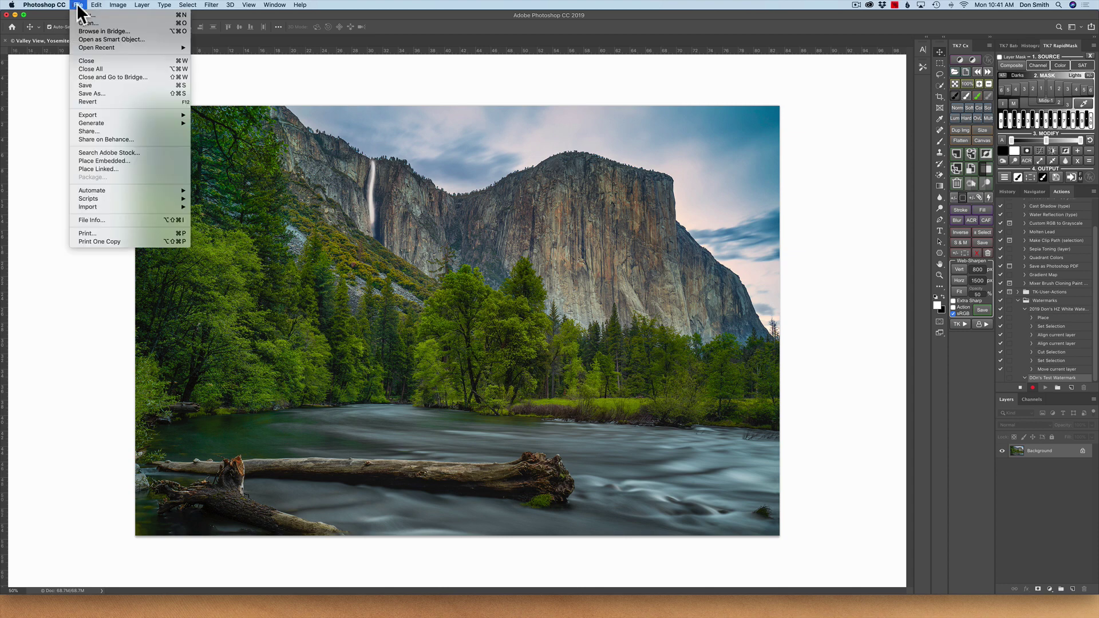
left_click(107, 161)
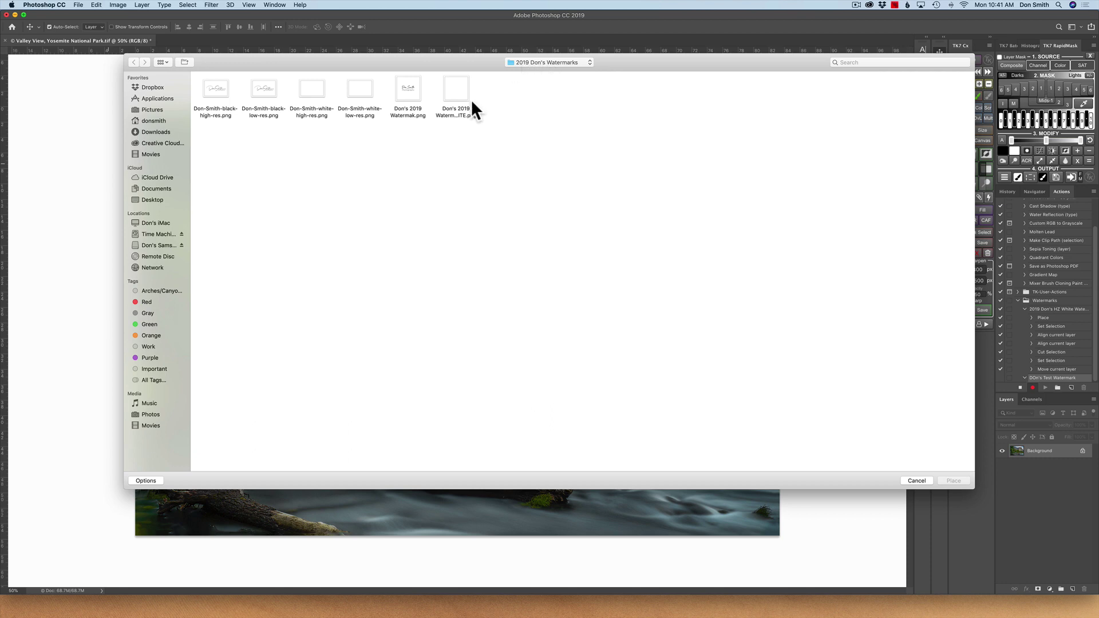
Place the WHITE watermark PNG onto the Yosemite photo
left_click(457, 89)
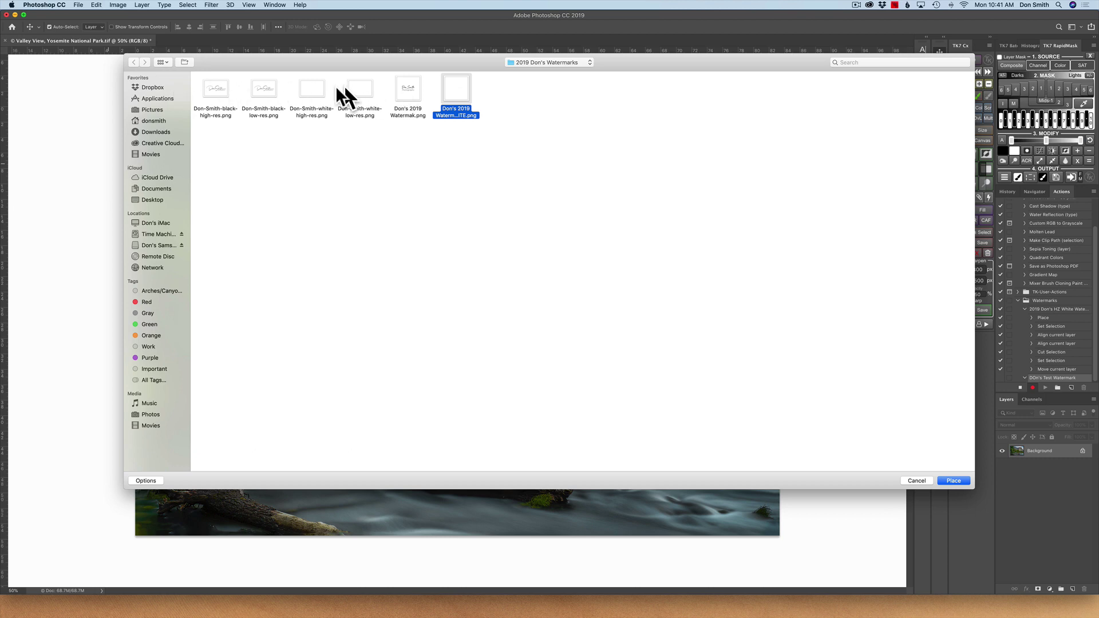
left_click(953, 481)
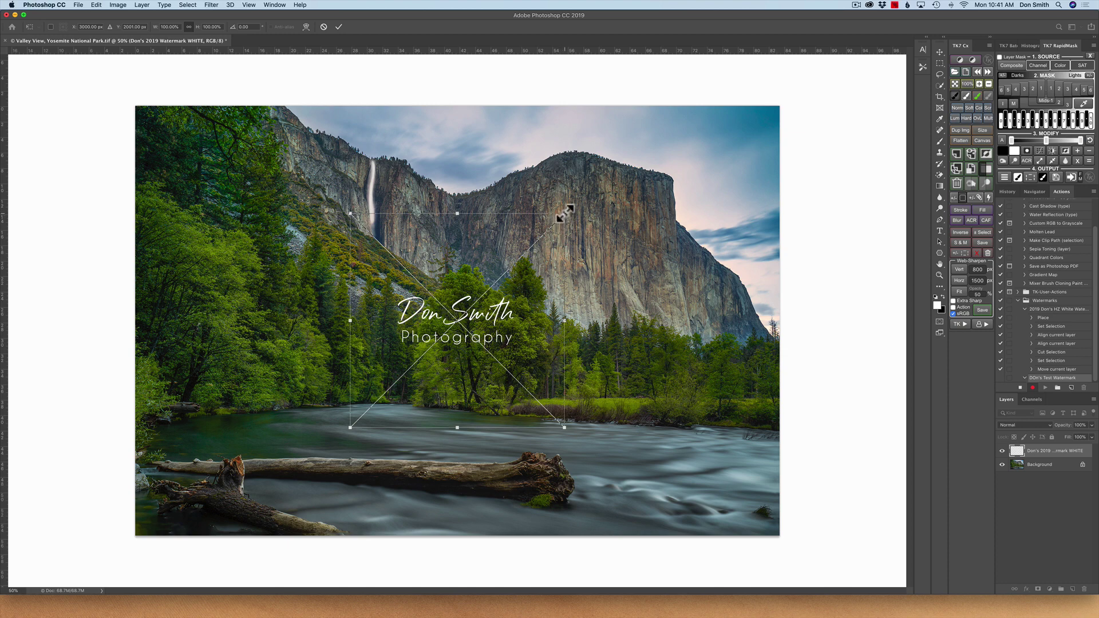
Scale the placed watermark down to about 46% and commit the transform
left_click_drag(561, 215, 513, 274)
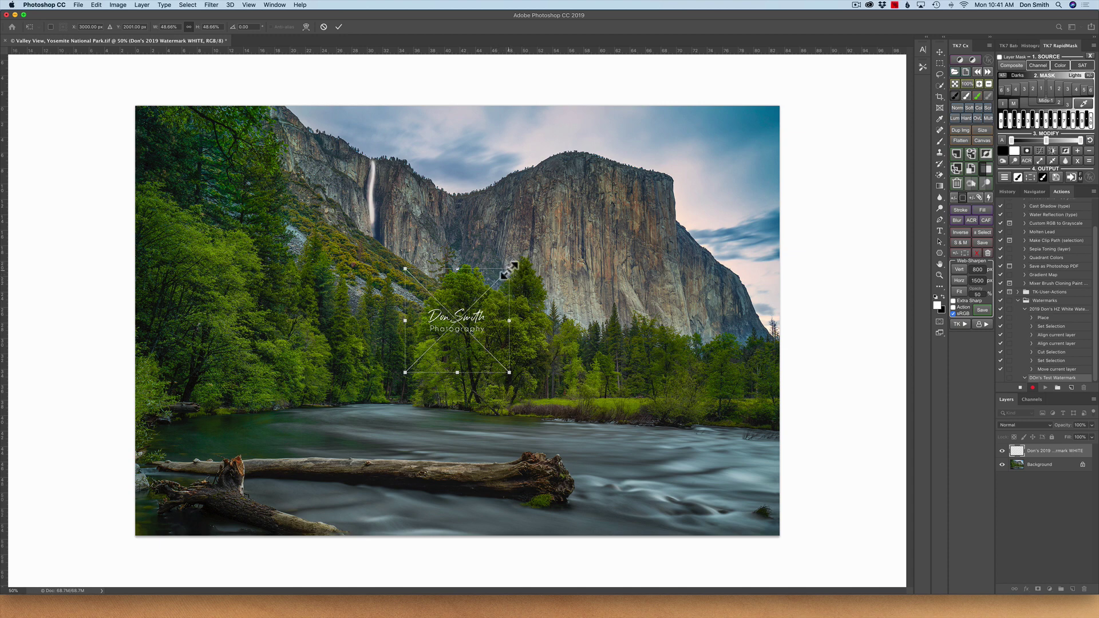
mouse_move(509, 268)
left_mouse_down()
mouse_move(493, 285)
mouse_move(513, 265)
mouse_move(507, 274)
left_mouse_up()
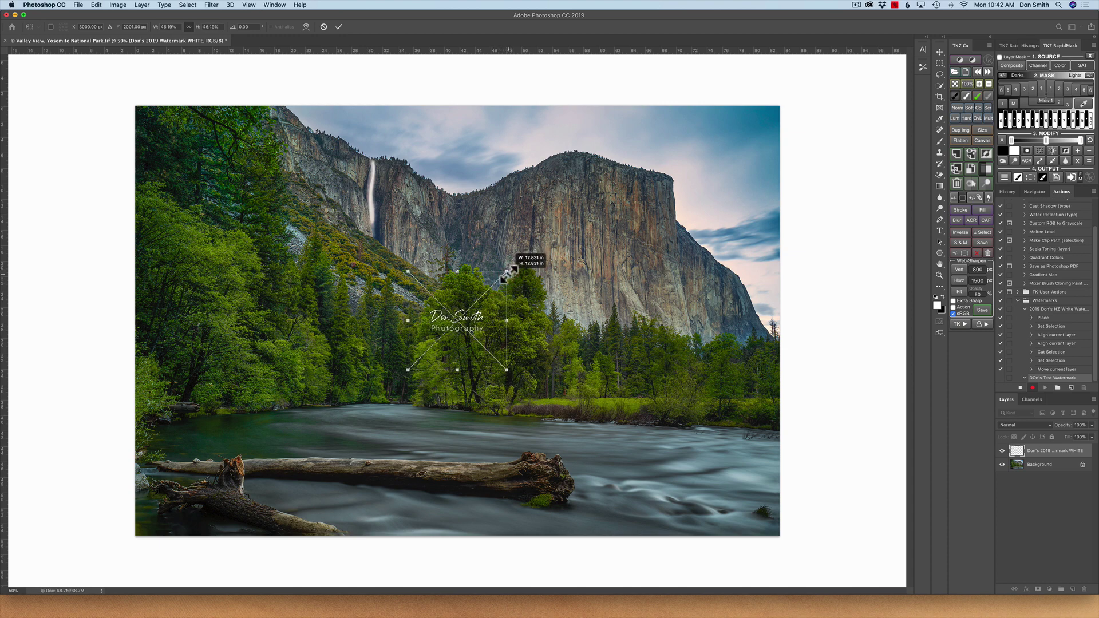
left_click(505, 277)
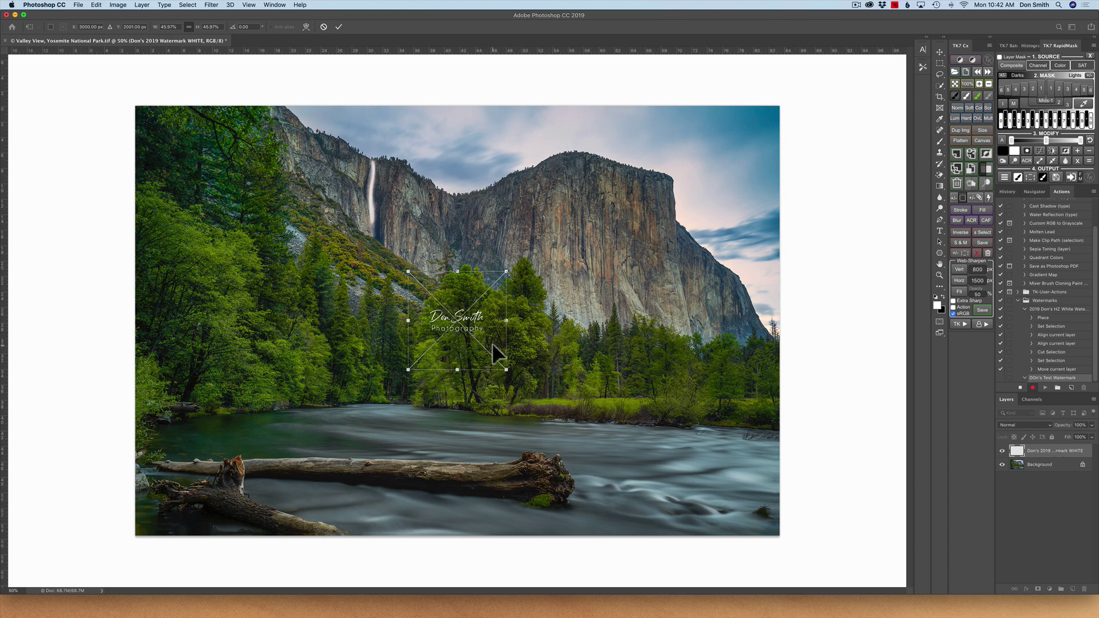
left_click(339, 26)
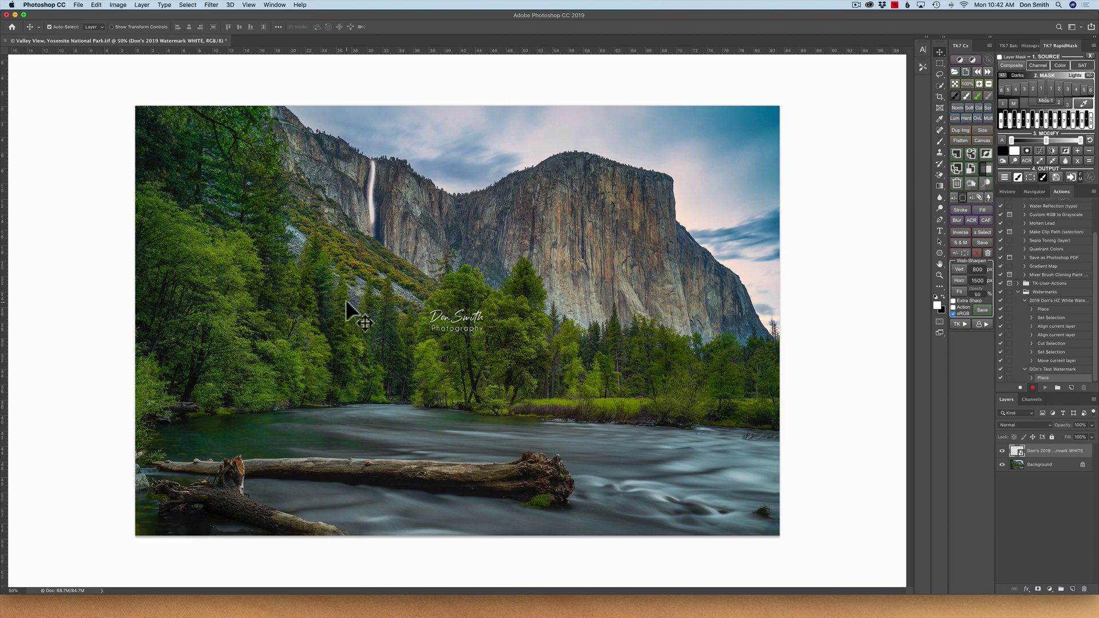
Align the watermark to the photo's right and bottom edges, deselect, and nudge it slightly inward
key("super+a")
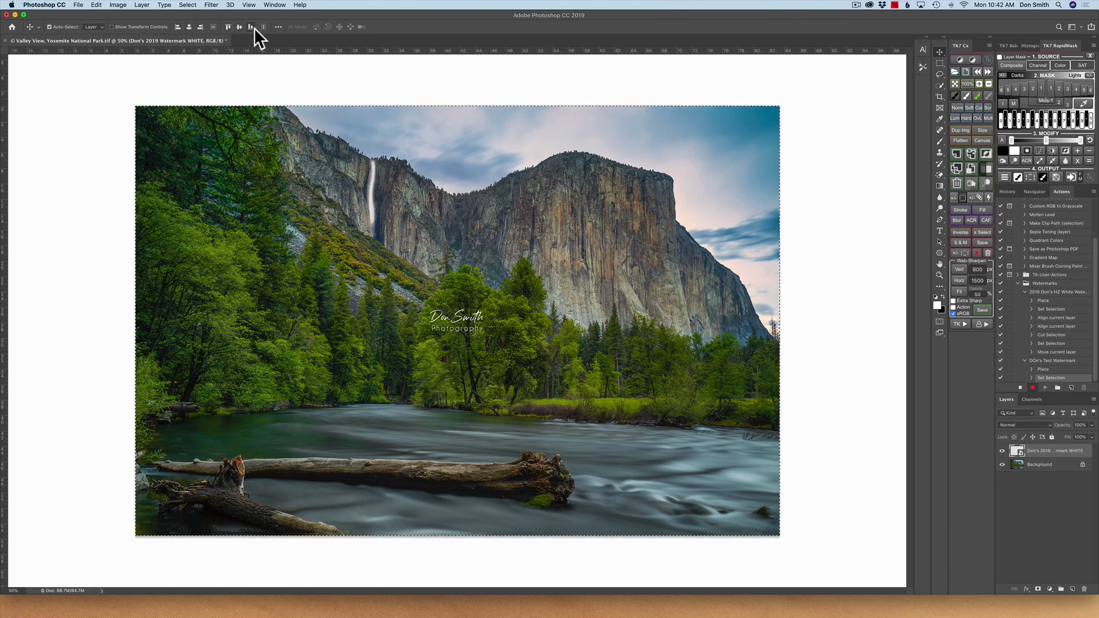
left_click(199, 27)
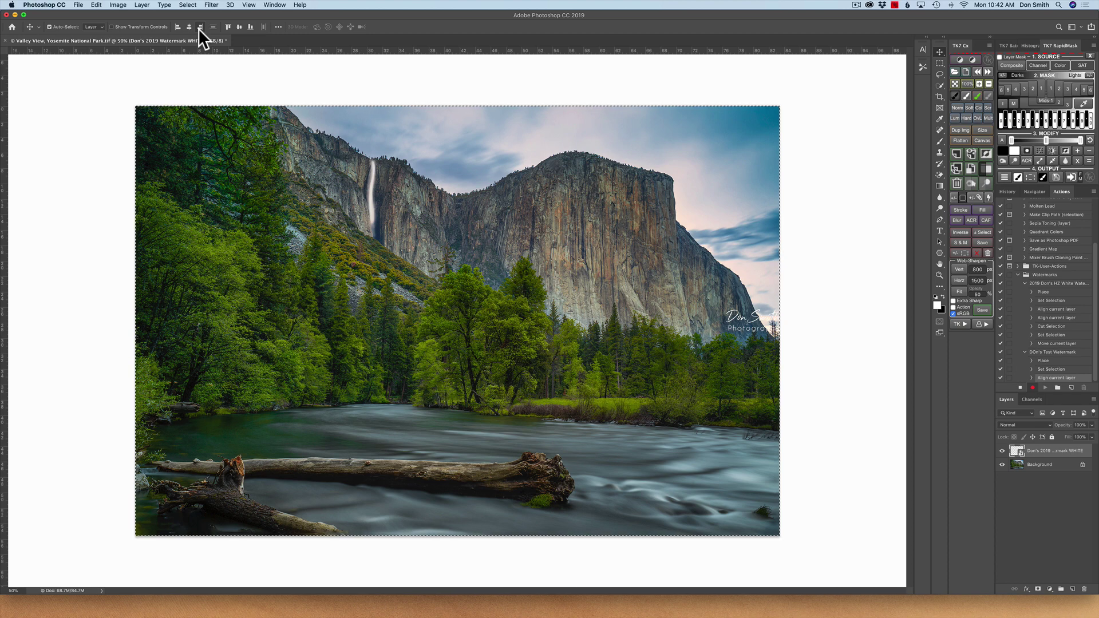
left_click(251, 27)
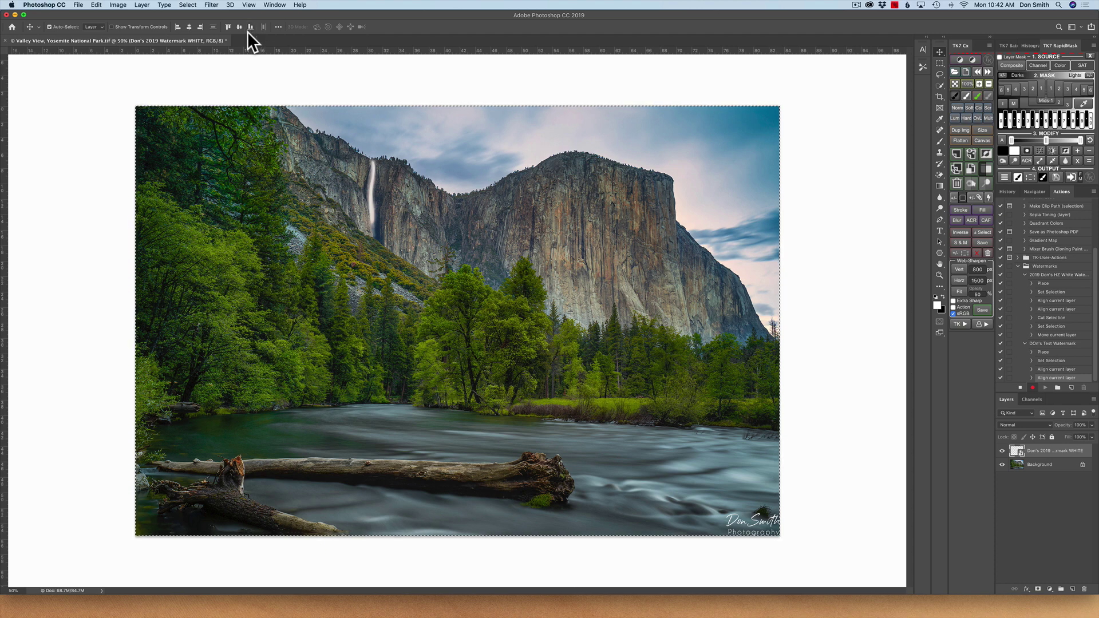
key("super+d")
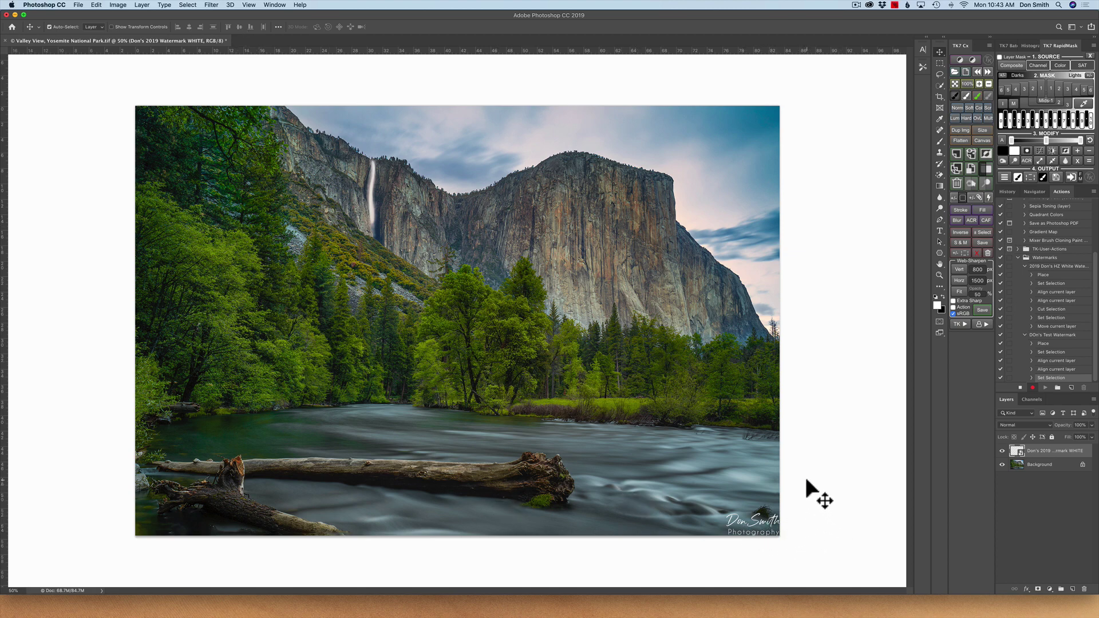
key("Left")
key("Left")
key("Left")
key("Left")
key("Left")
key("Left")
key("Left")
key("Left")
key("Left")
key("Left")
key("Left")
key("Left")
key("Left")
key("Left")
key("Left")
key("Left")
key("Left")
key("Left")
key("Left")
key("Left")
key("Left")
key("Left")
key("Left")
key("Left")
key("Left")
key("Left")
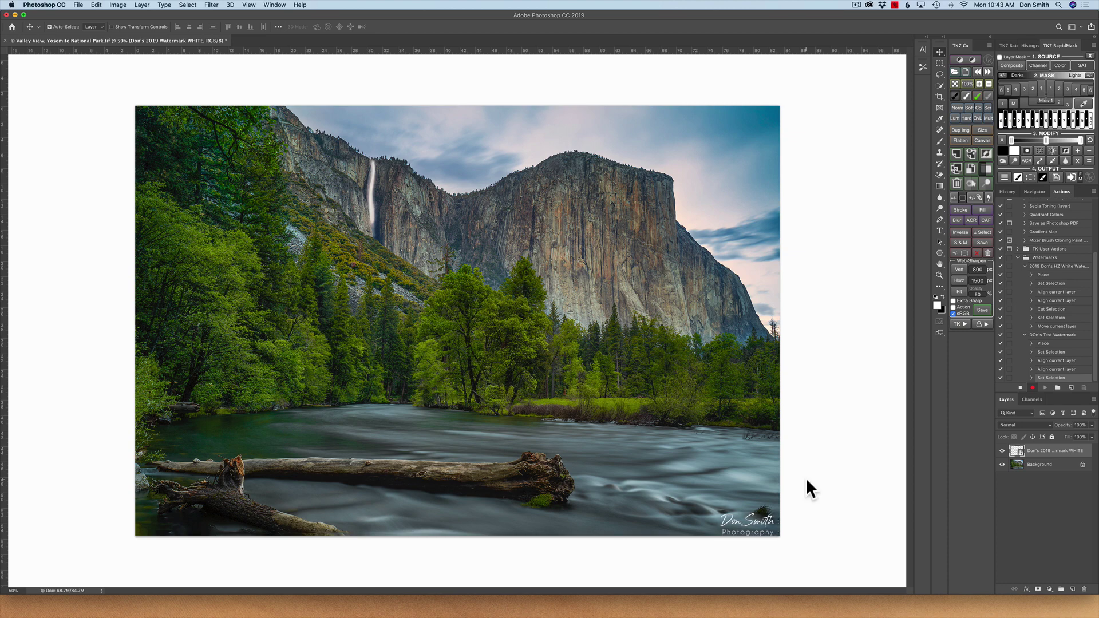
key("Left")
key("Up")
key("Up")
key("Up")
key("Up")
key("Up")
key("Up")
key("Up")
key("Up")
key("Up")
key("Up")
key("Up")
key("Up")
key("Up")
key("Up")
key("Up")
key("Up")
key("Up")
key("Up")
key("Up")
key("Up")
key("Up")
key("Up")
key("Up")
key("Up")
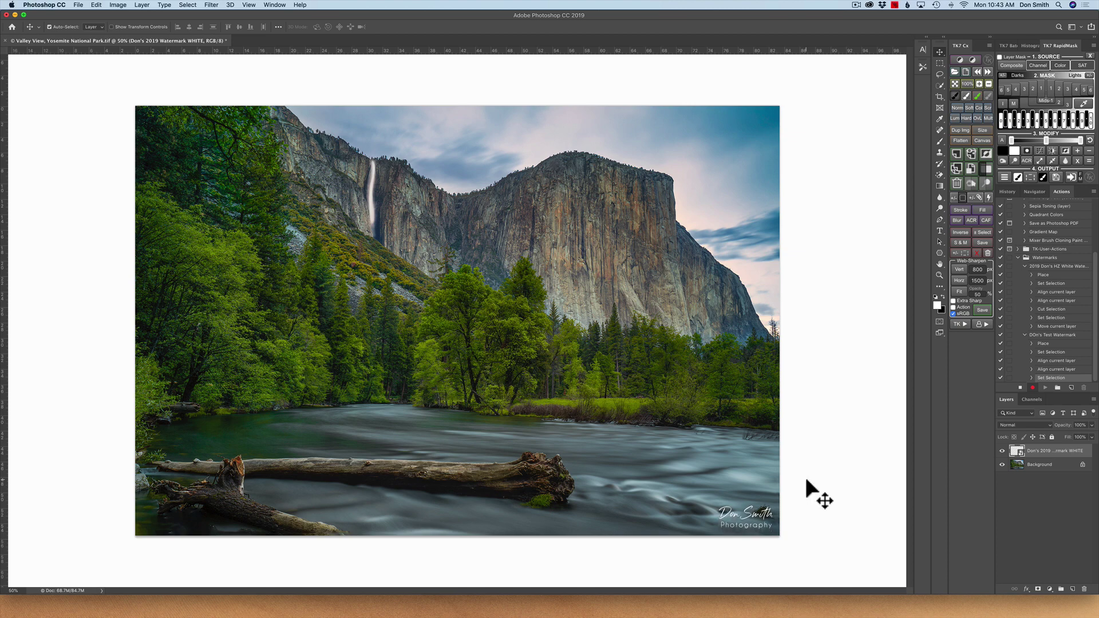
key("Down")
key("Down")
key("Down")
key("Down")
Stop recording, delete the Don's Test Watermark action, and remove the placed watermark layer
left_click(1021, 388)
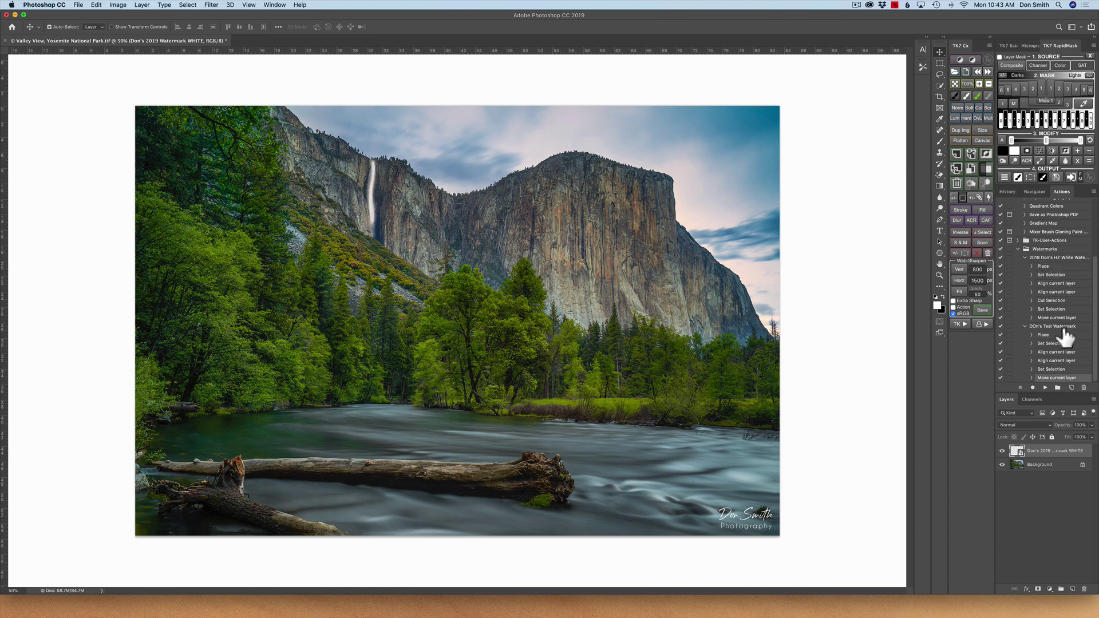
left_click_drag(1066, 327, 1083, 387)
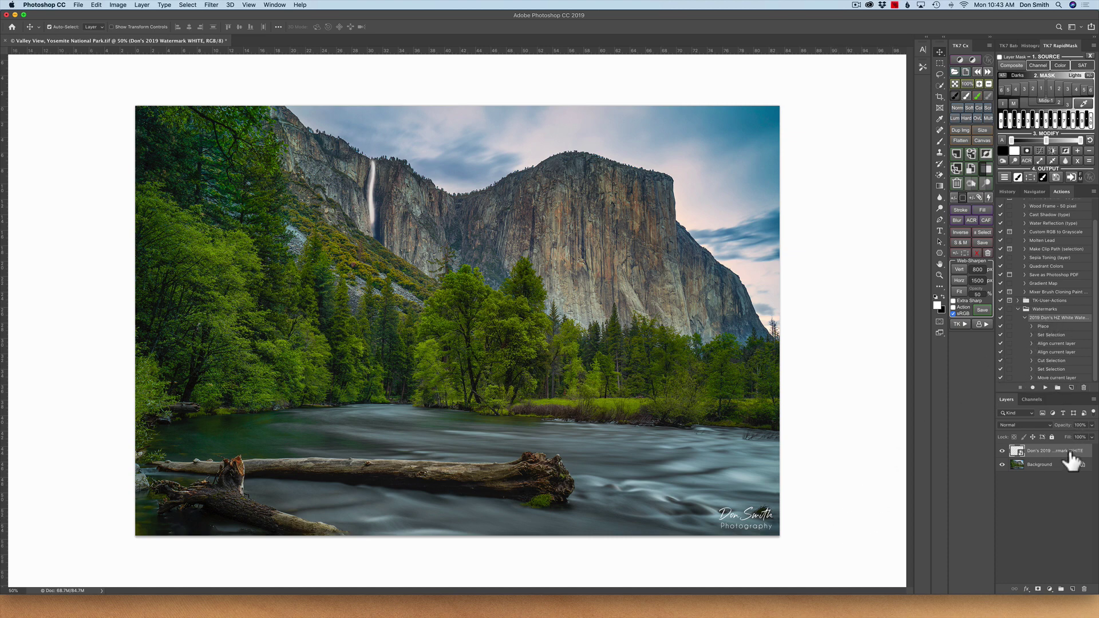
left_click_drag(1069, 458, 1084, 588)
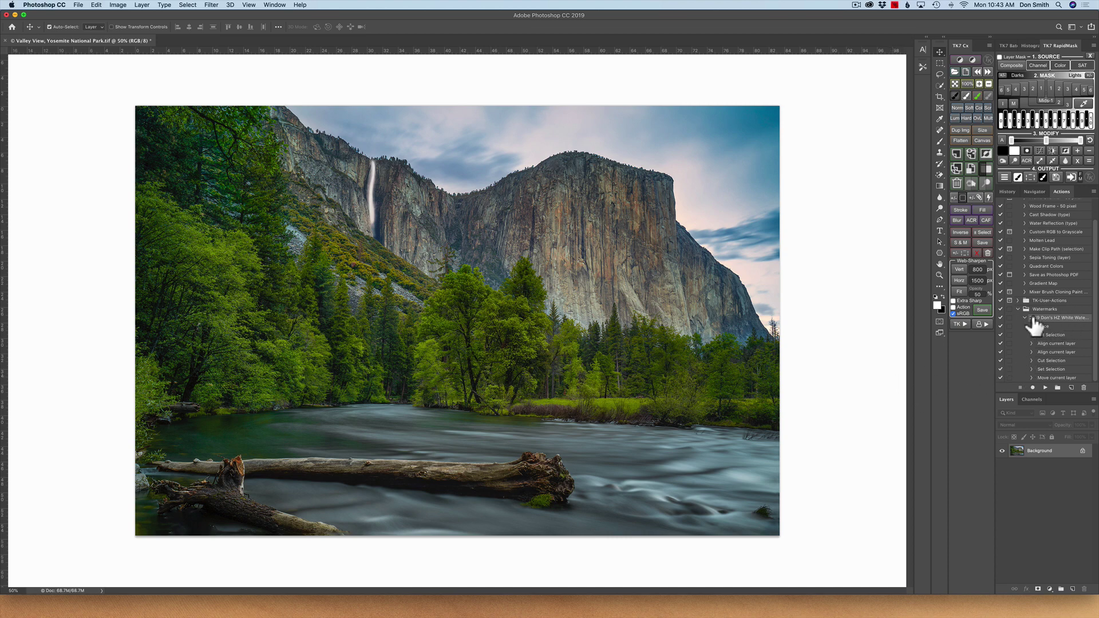
Run the watermark action, lower the watermark's opacity to 93%, then delete that layer again
left_click(1045, 388)
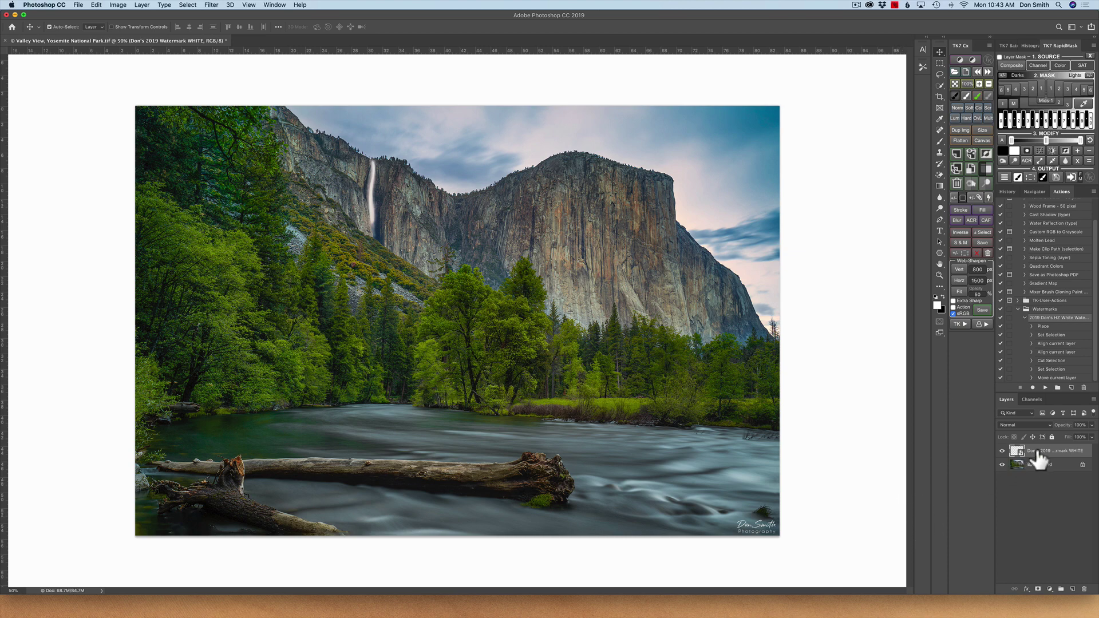
left_click(1091, 424)
left_click_drag(1091, 436, 1082, 436)
left_click(760, 520)
left_click_drag(1082, 453, 1084, 588)
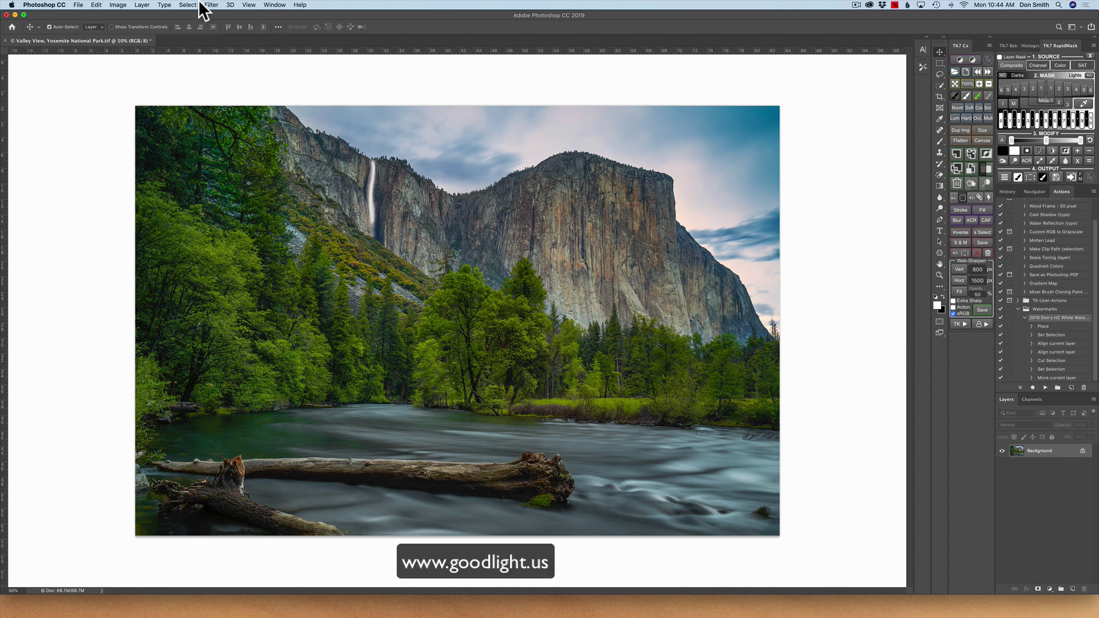
Check the Yosemite photo's pixel dimensions in Image Size without changing anything
left_click(121, 5)
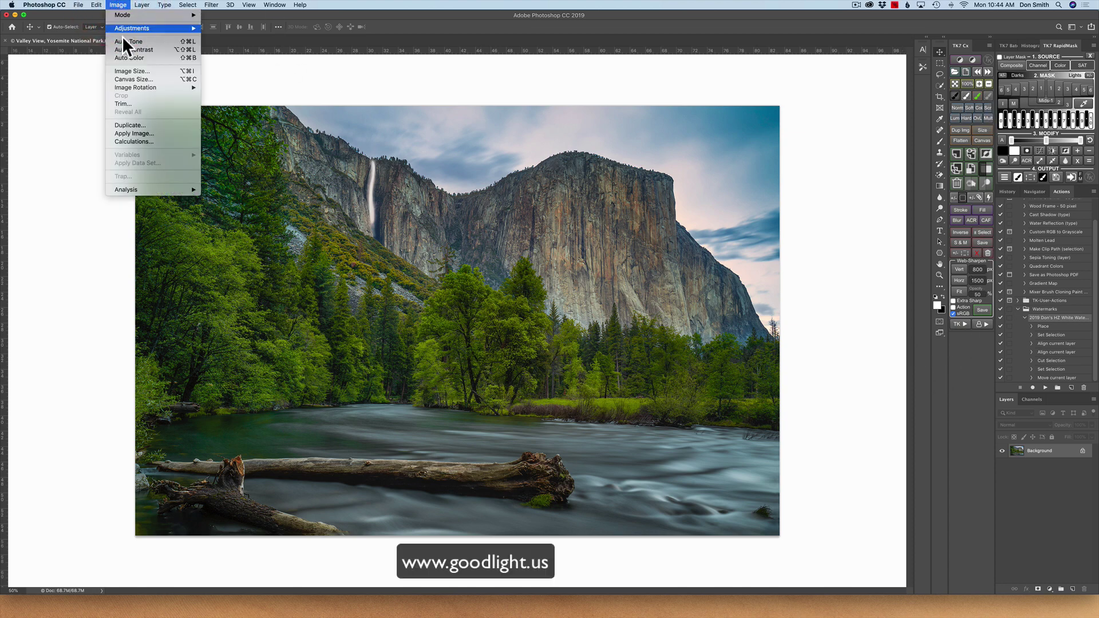
left_click(149, 72)
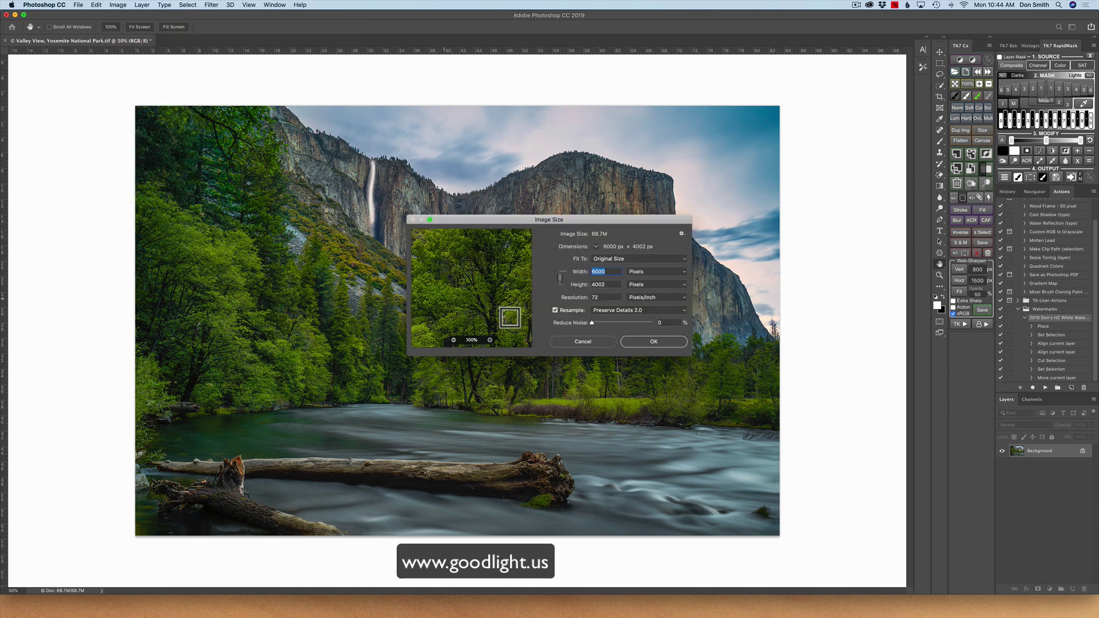
left_click(582, 342)
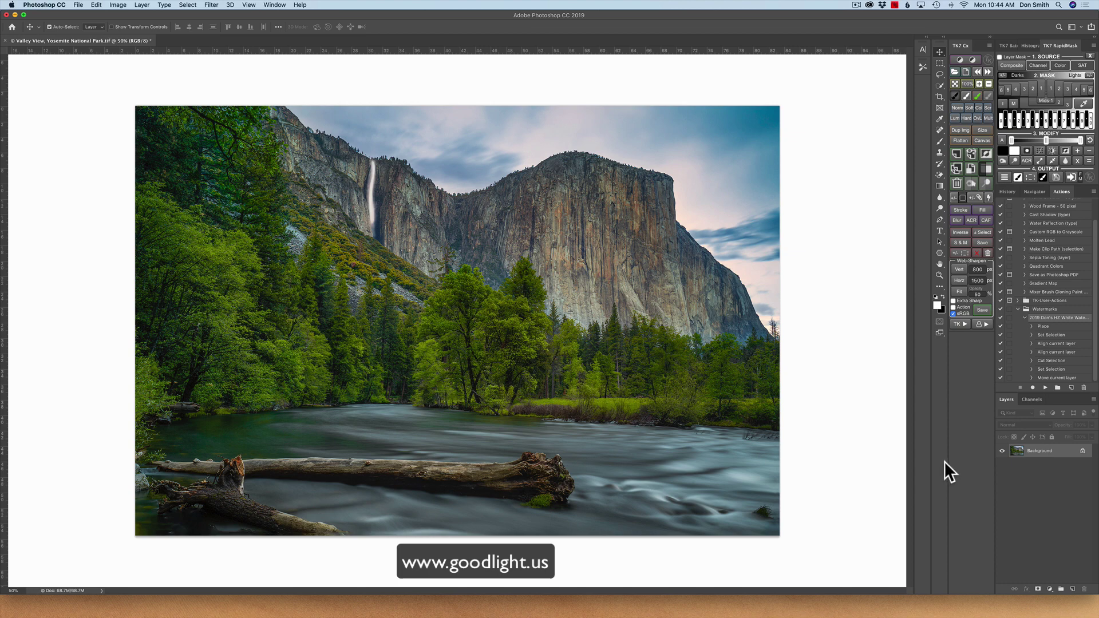
Make a Web-Sharpen Horz copy of the Yosemite photo and stamp the white watermark onto it
left_click(958, 281)
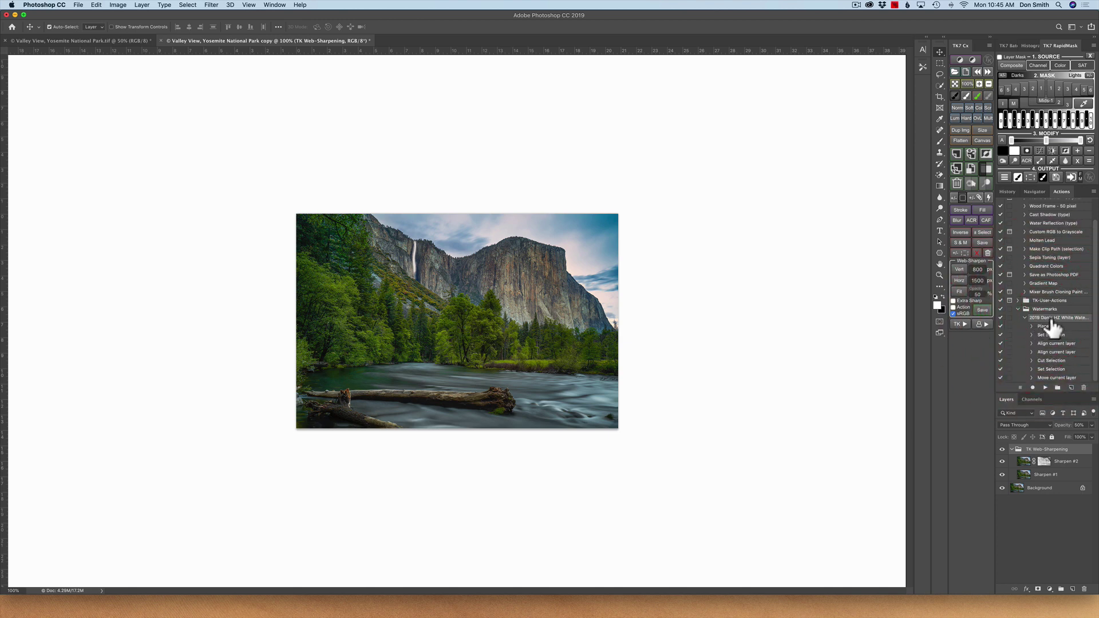
left_click(1045, 388)
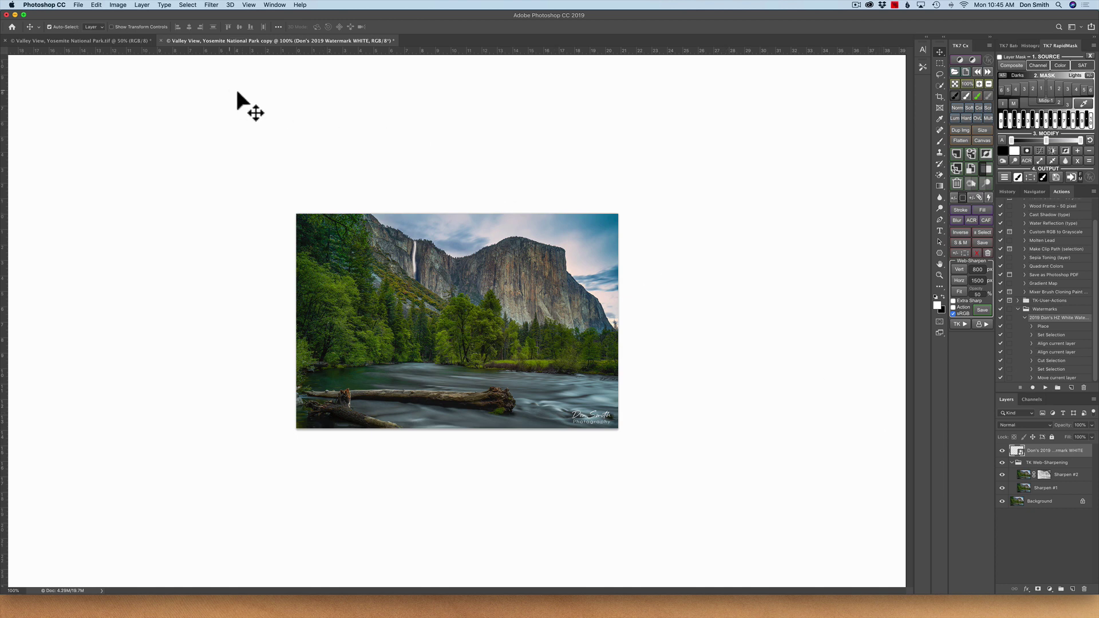
left_click(77, 4)
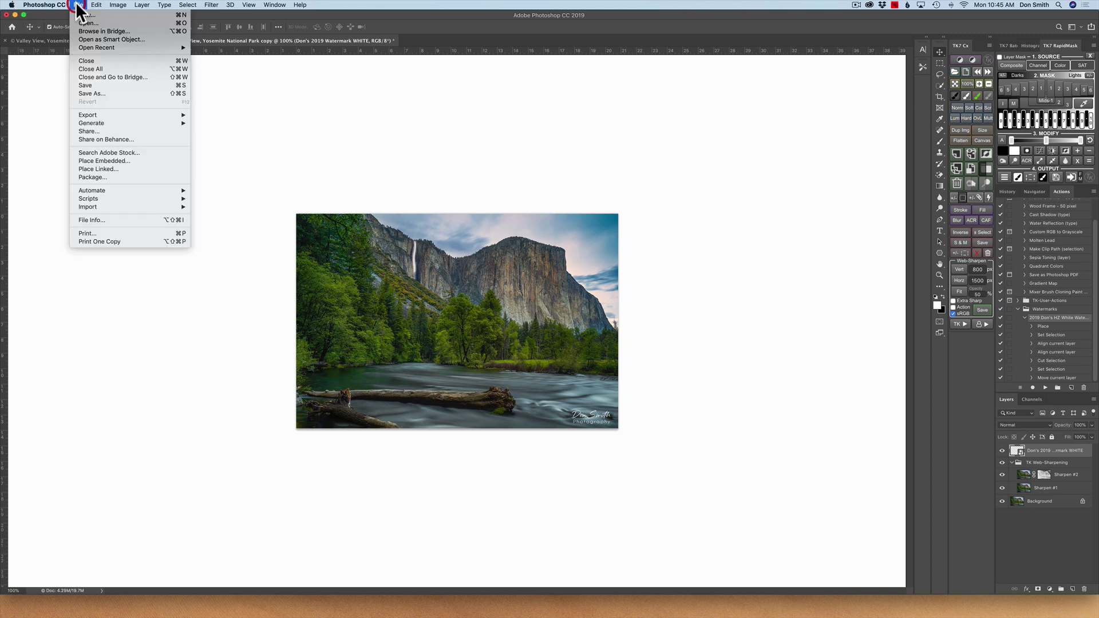
Open First Light on Mt. Fitzroy.tif from Pictures > 2019 Getty Landscape Images > 2019 Patagonia TIFFS
left_click(83, 22)
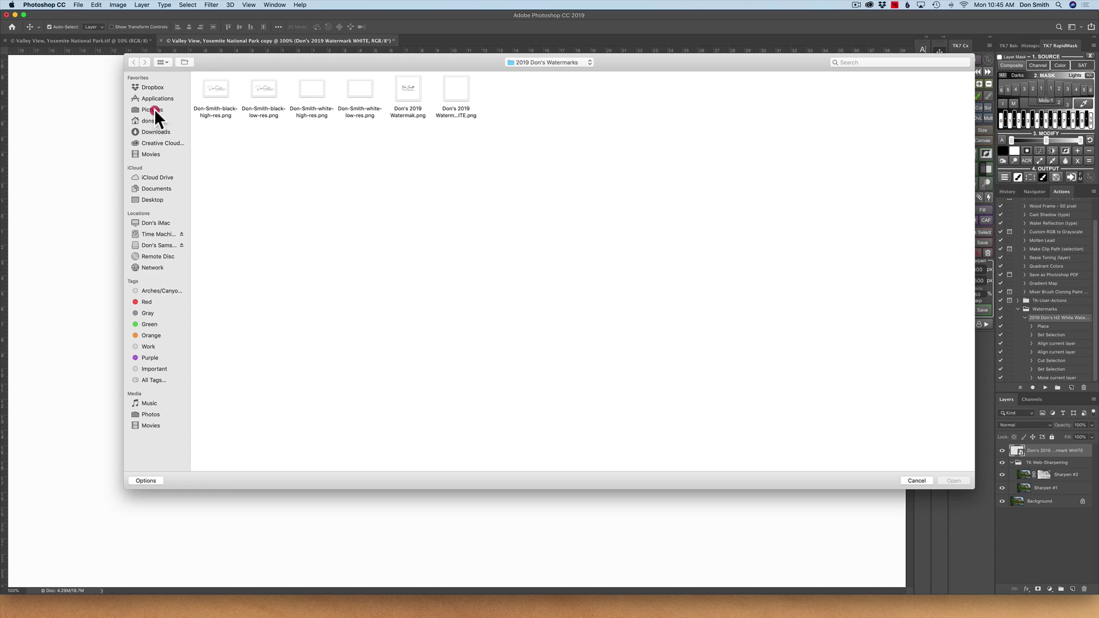
left_click(153, 110)
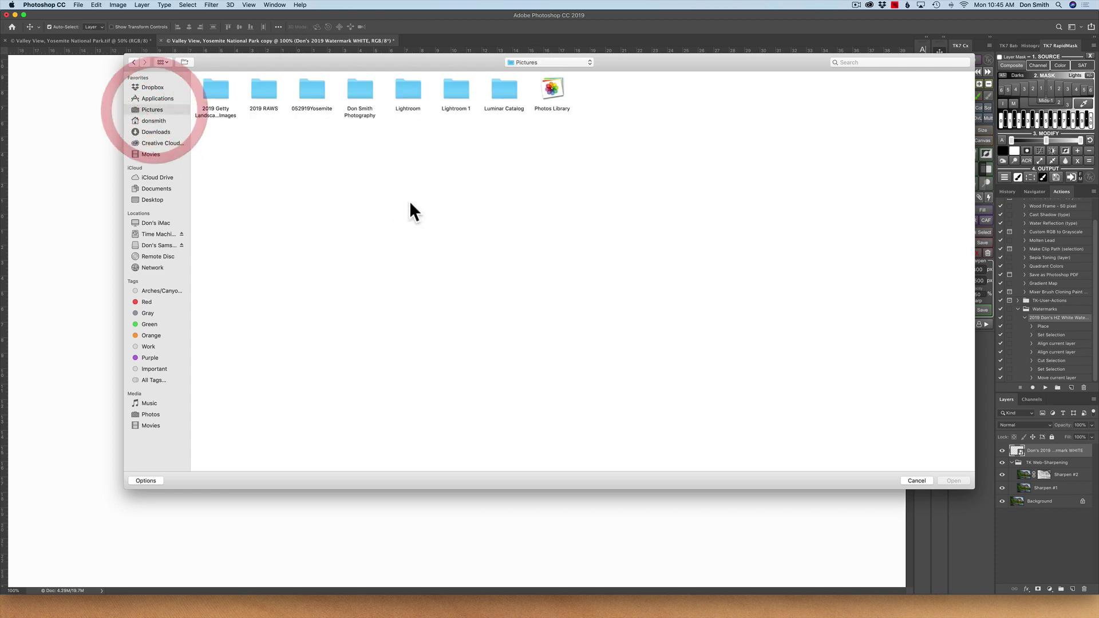
double_click(217, 93)
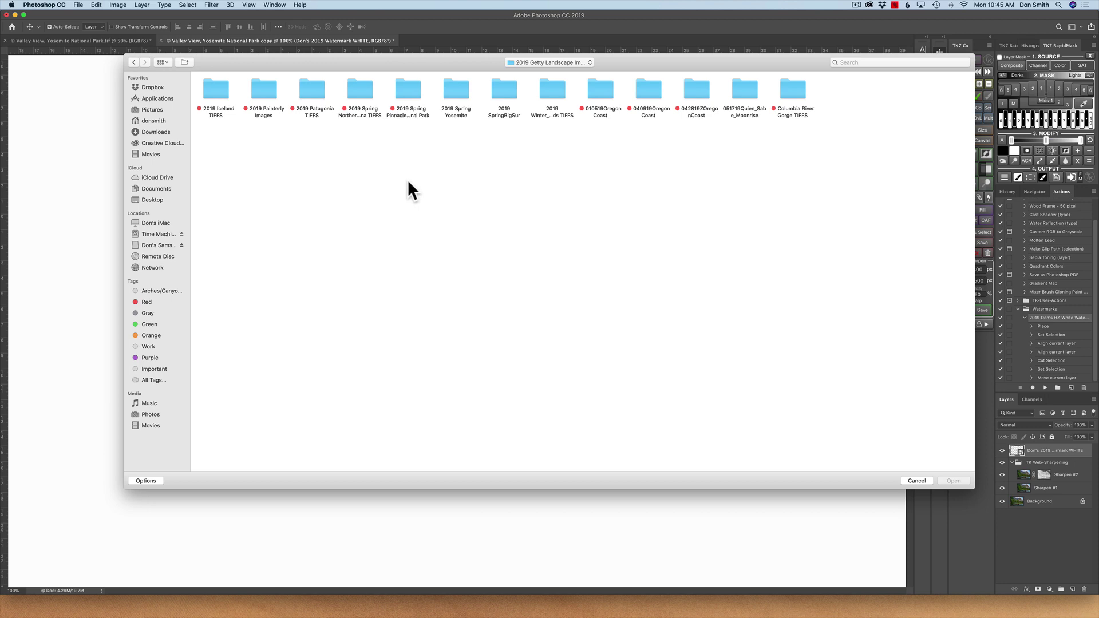
left_click(314, 88)
double_click(315, 88)
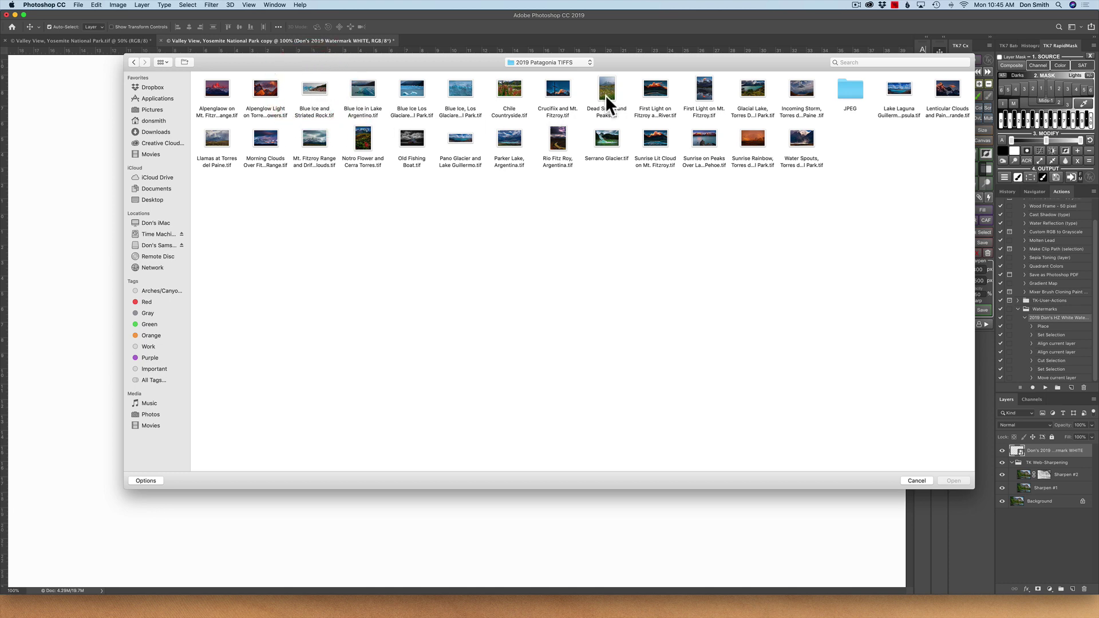
left_click(703, 94)
left_click(954, 480)
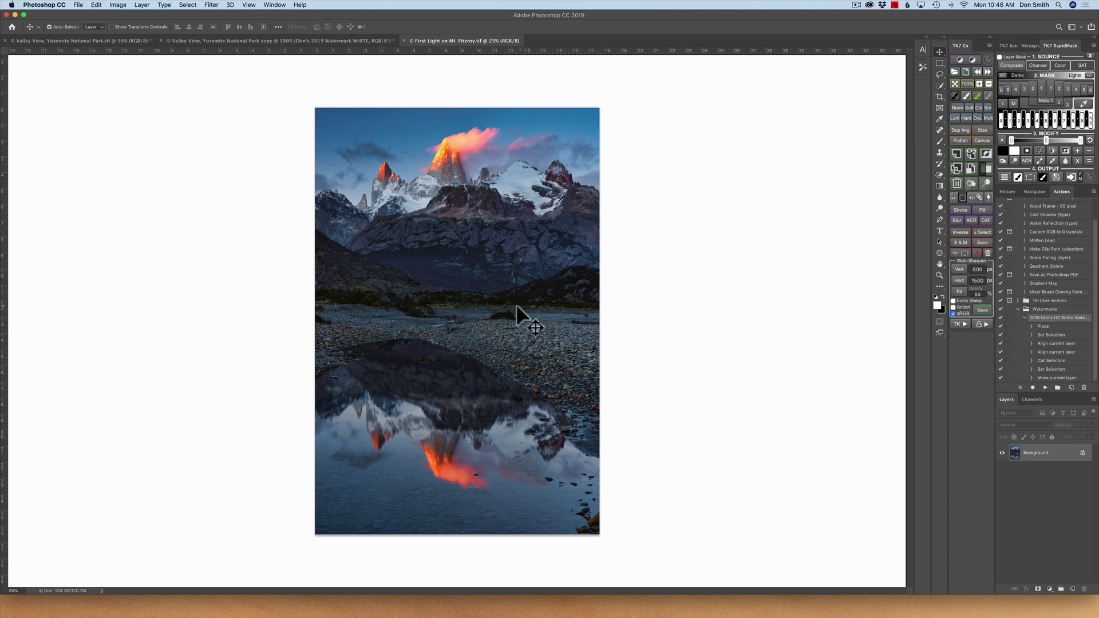
Make a Web-Sharpen Vert copy with the watermark at about 74% opacity, then flatten the image
left_click(958, 268)
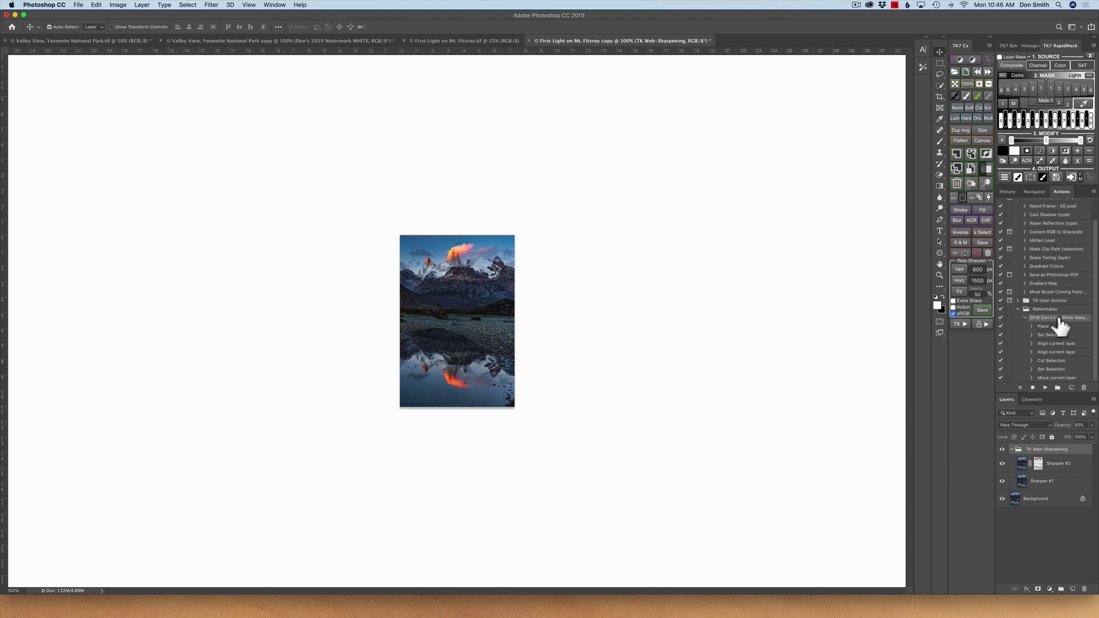
left_click(1045, 388)
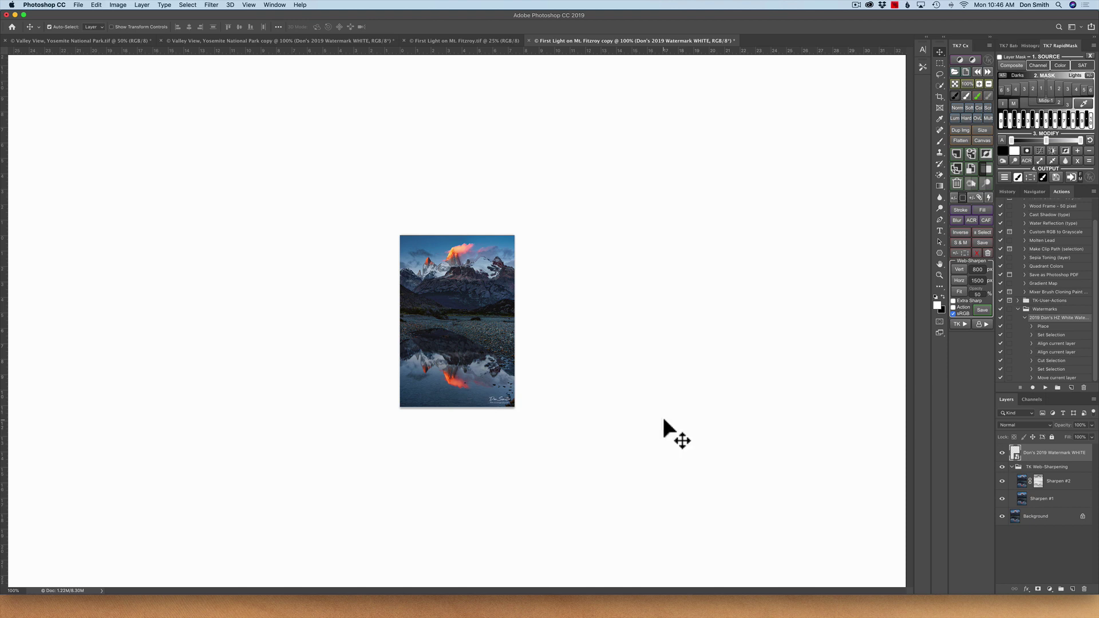
left_click(1092, 425)
mouse_move(1090, 435)
left_mouse_down()
mouse_move(1069, 435)
mouse_move(1091, 435)
left_mouse_up()
left_click(139, 5)
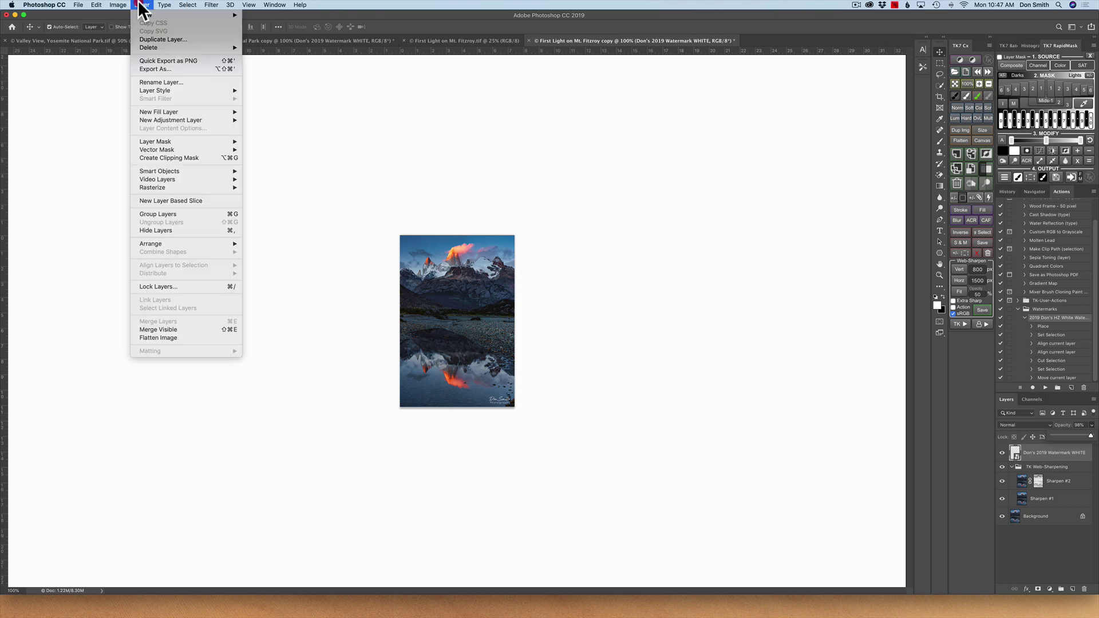
left_click(170, 338)
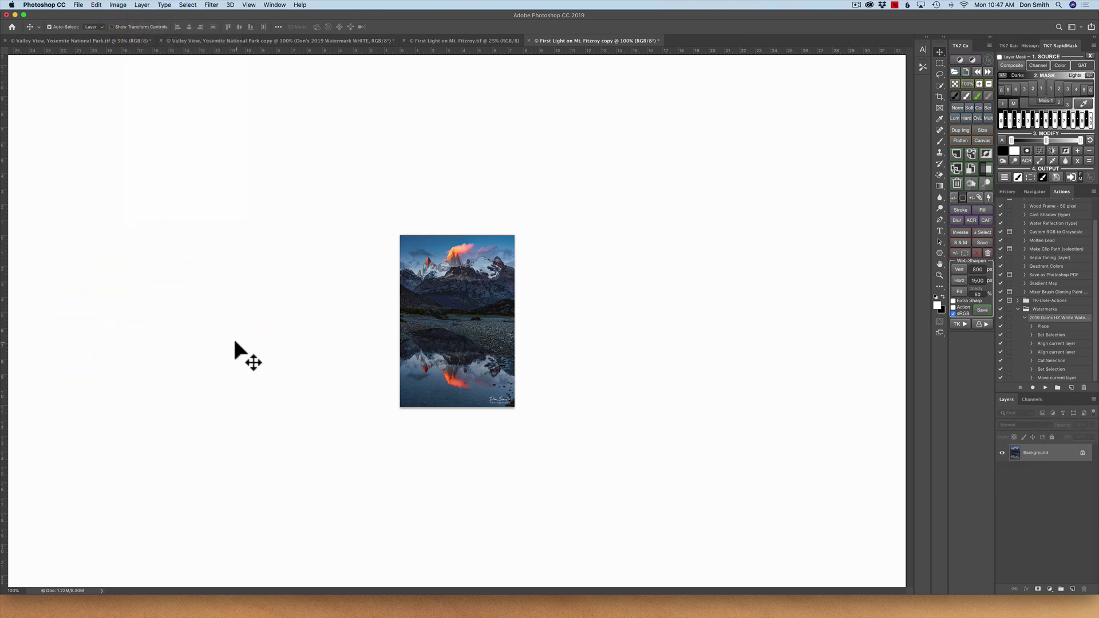